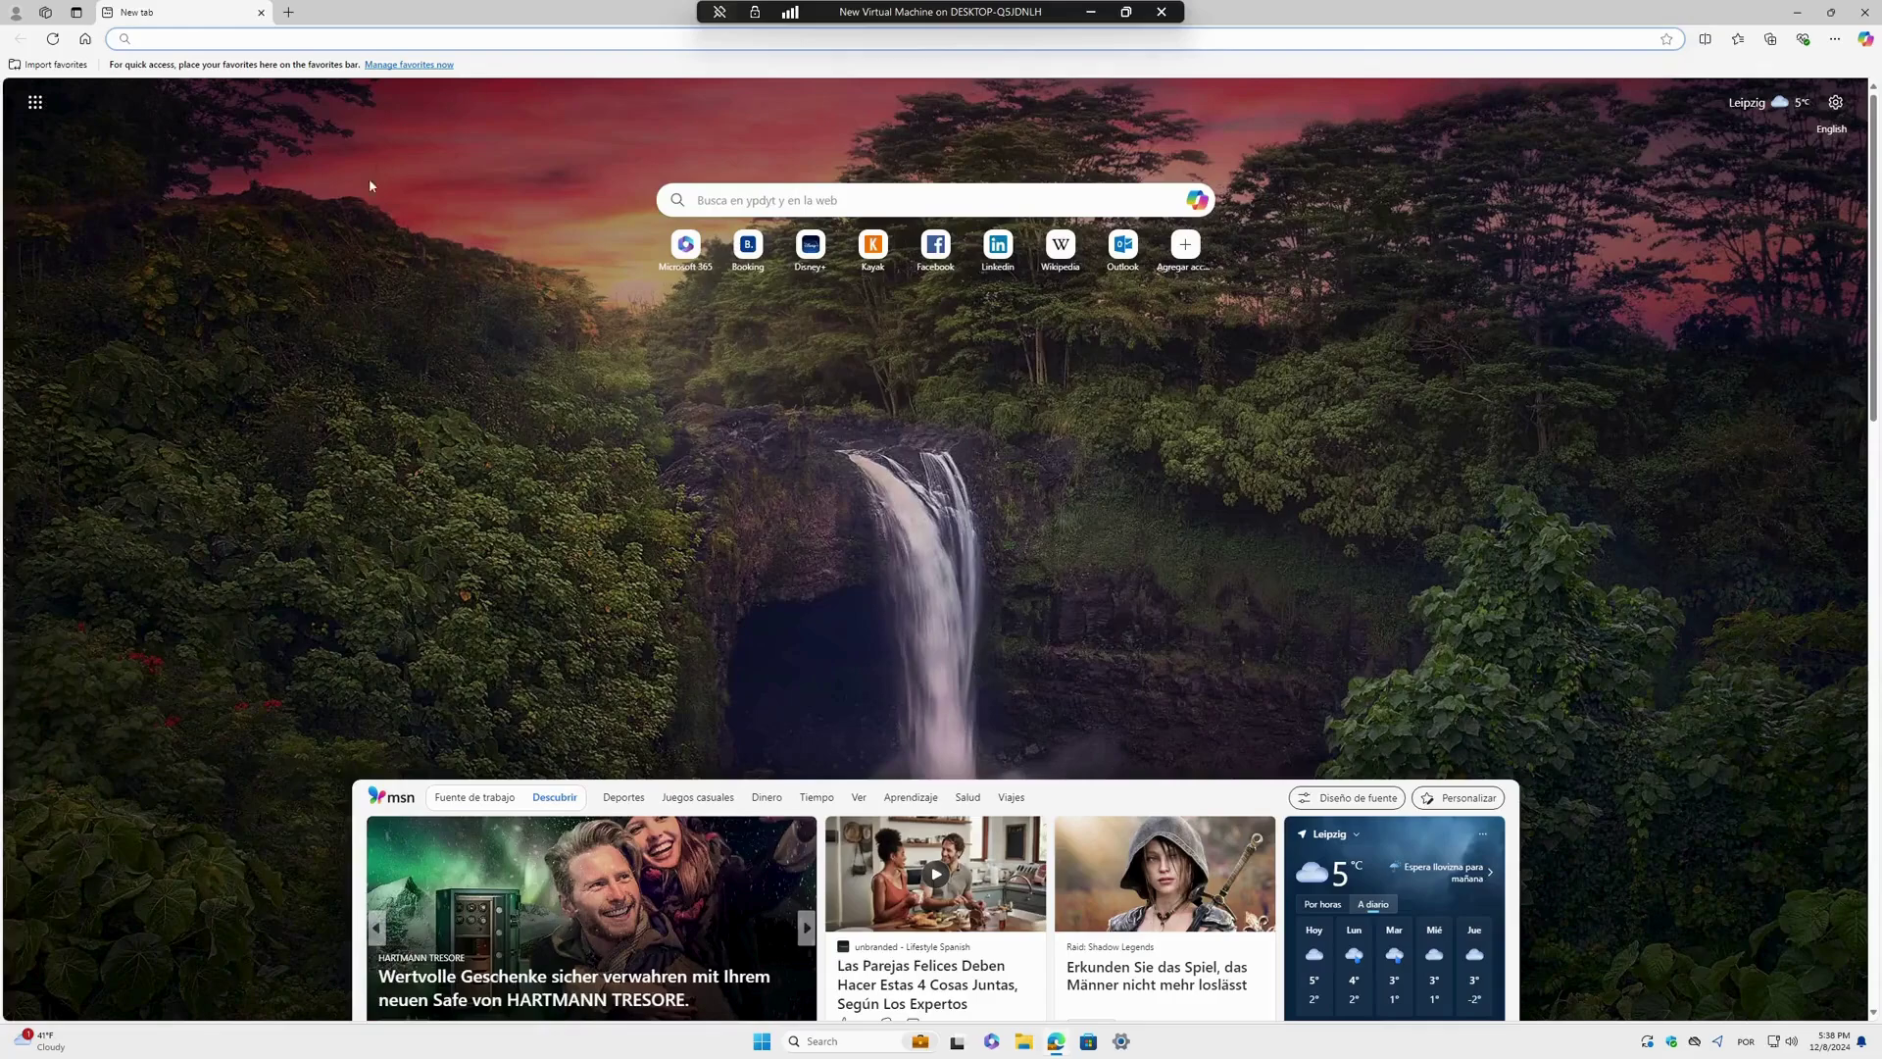
- Show Edge's default home page, then view its Start, home, and new tabs settings
click(85, 41)
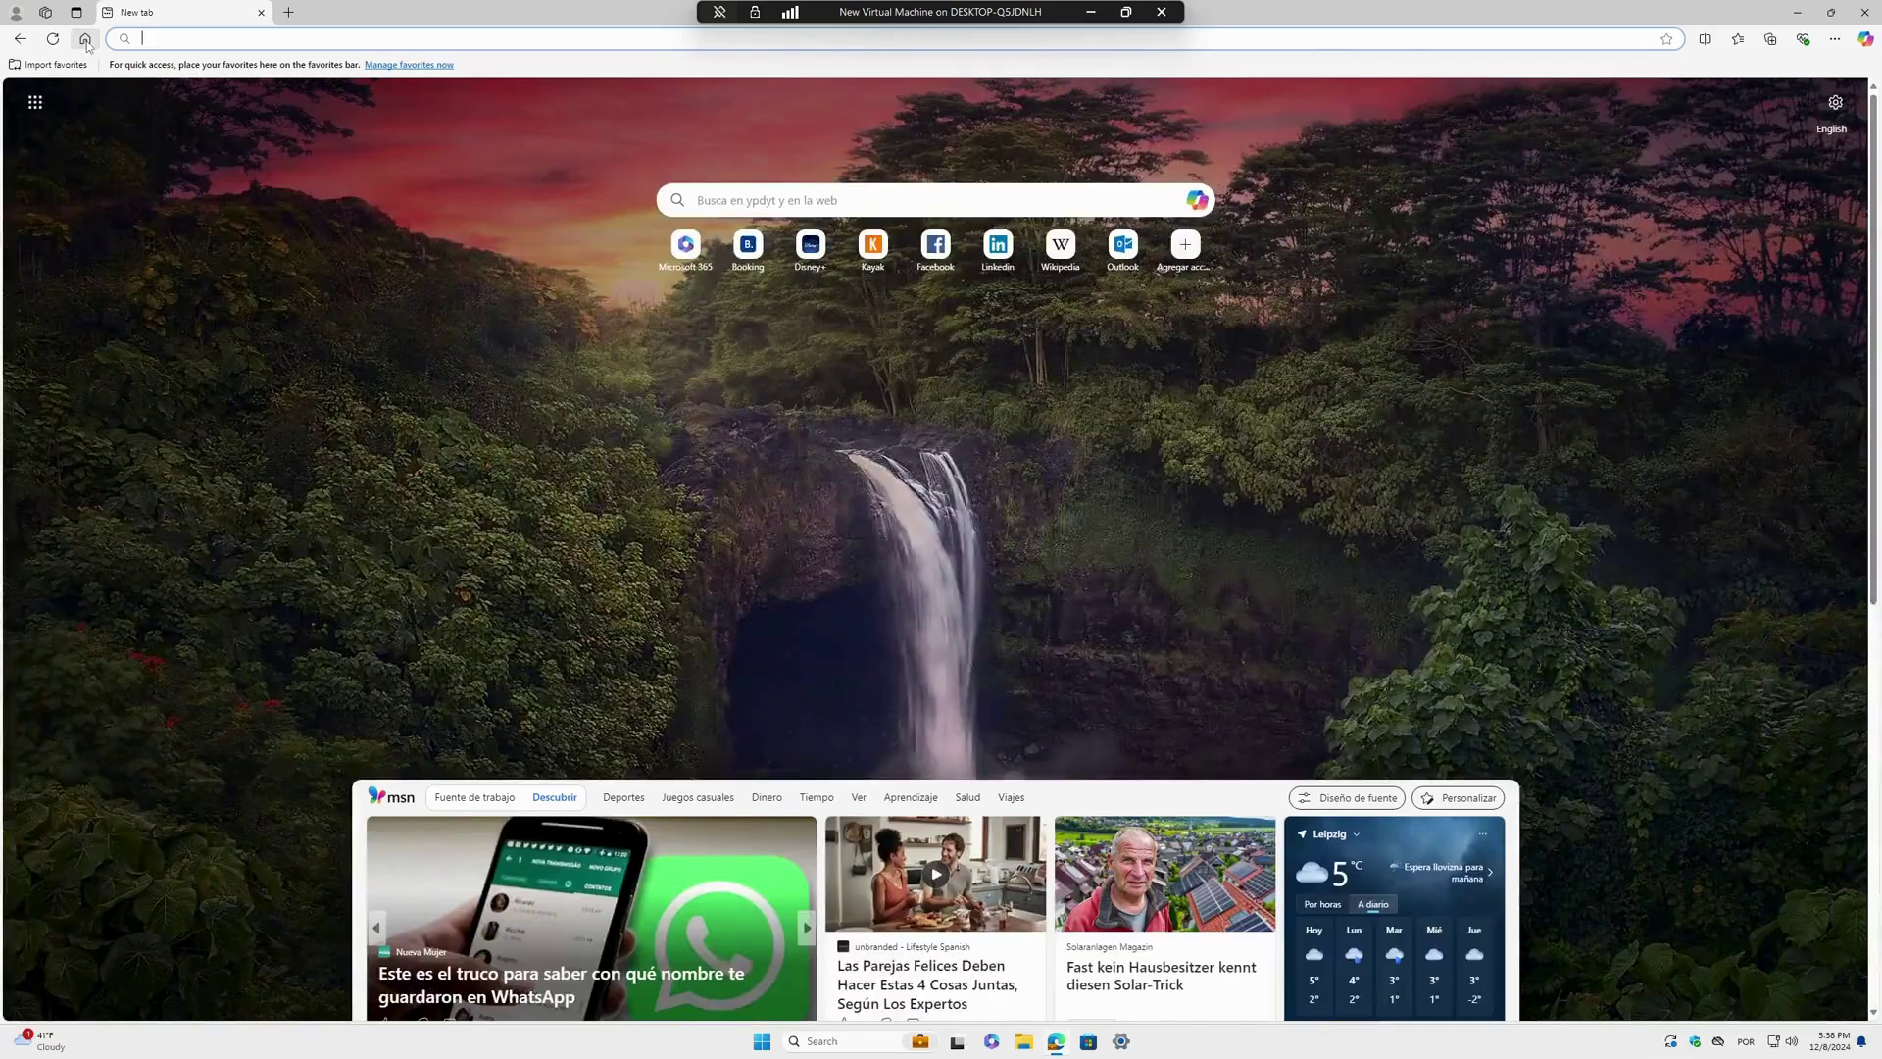
click(1834, 40)
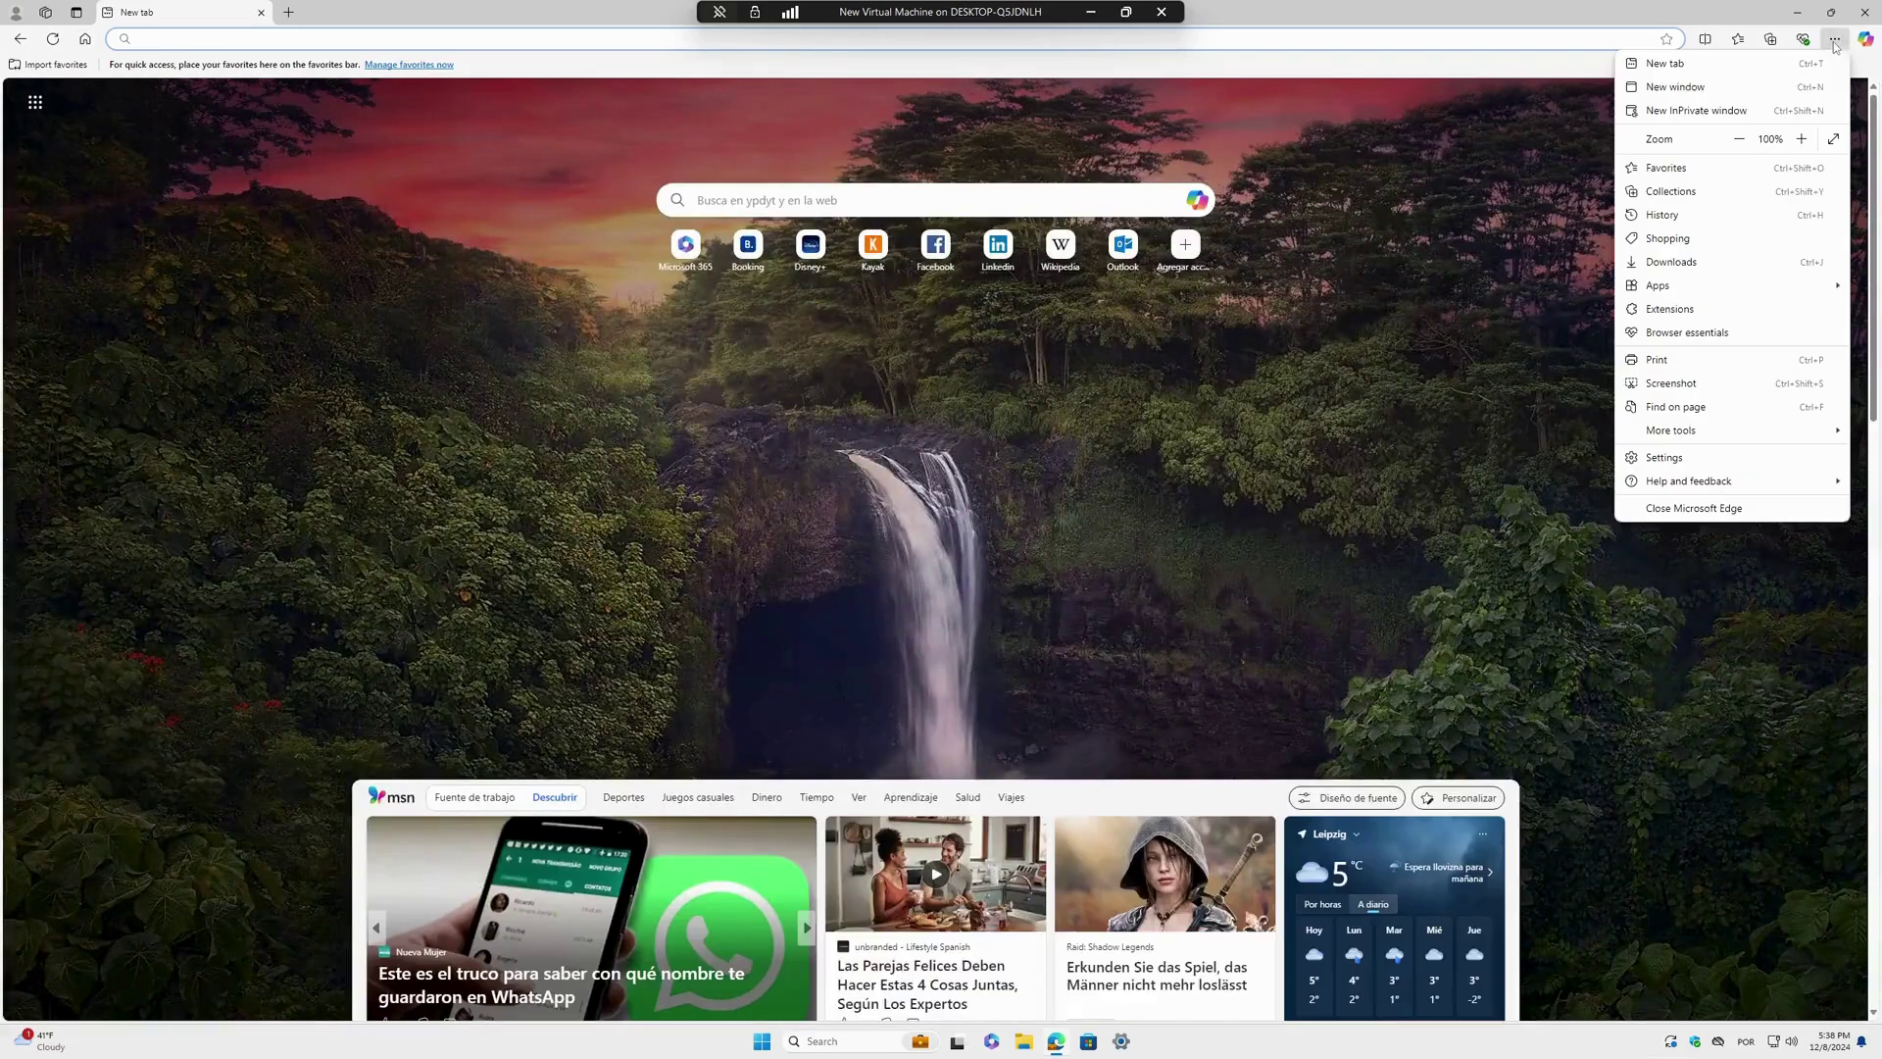
click(1671, 455)
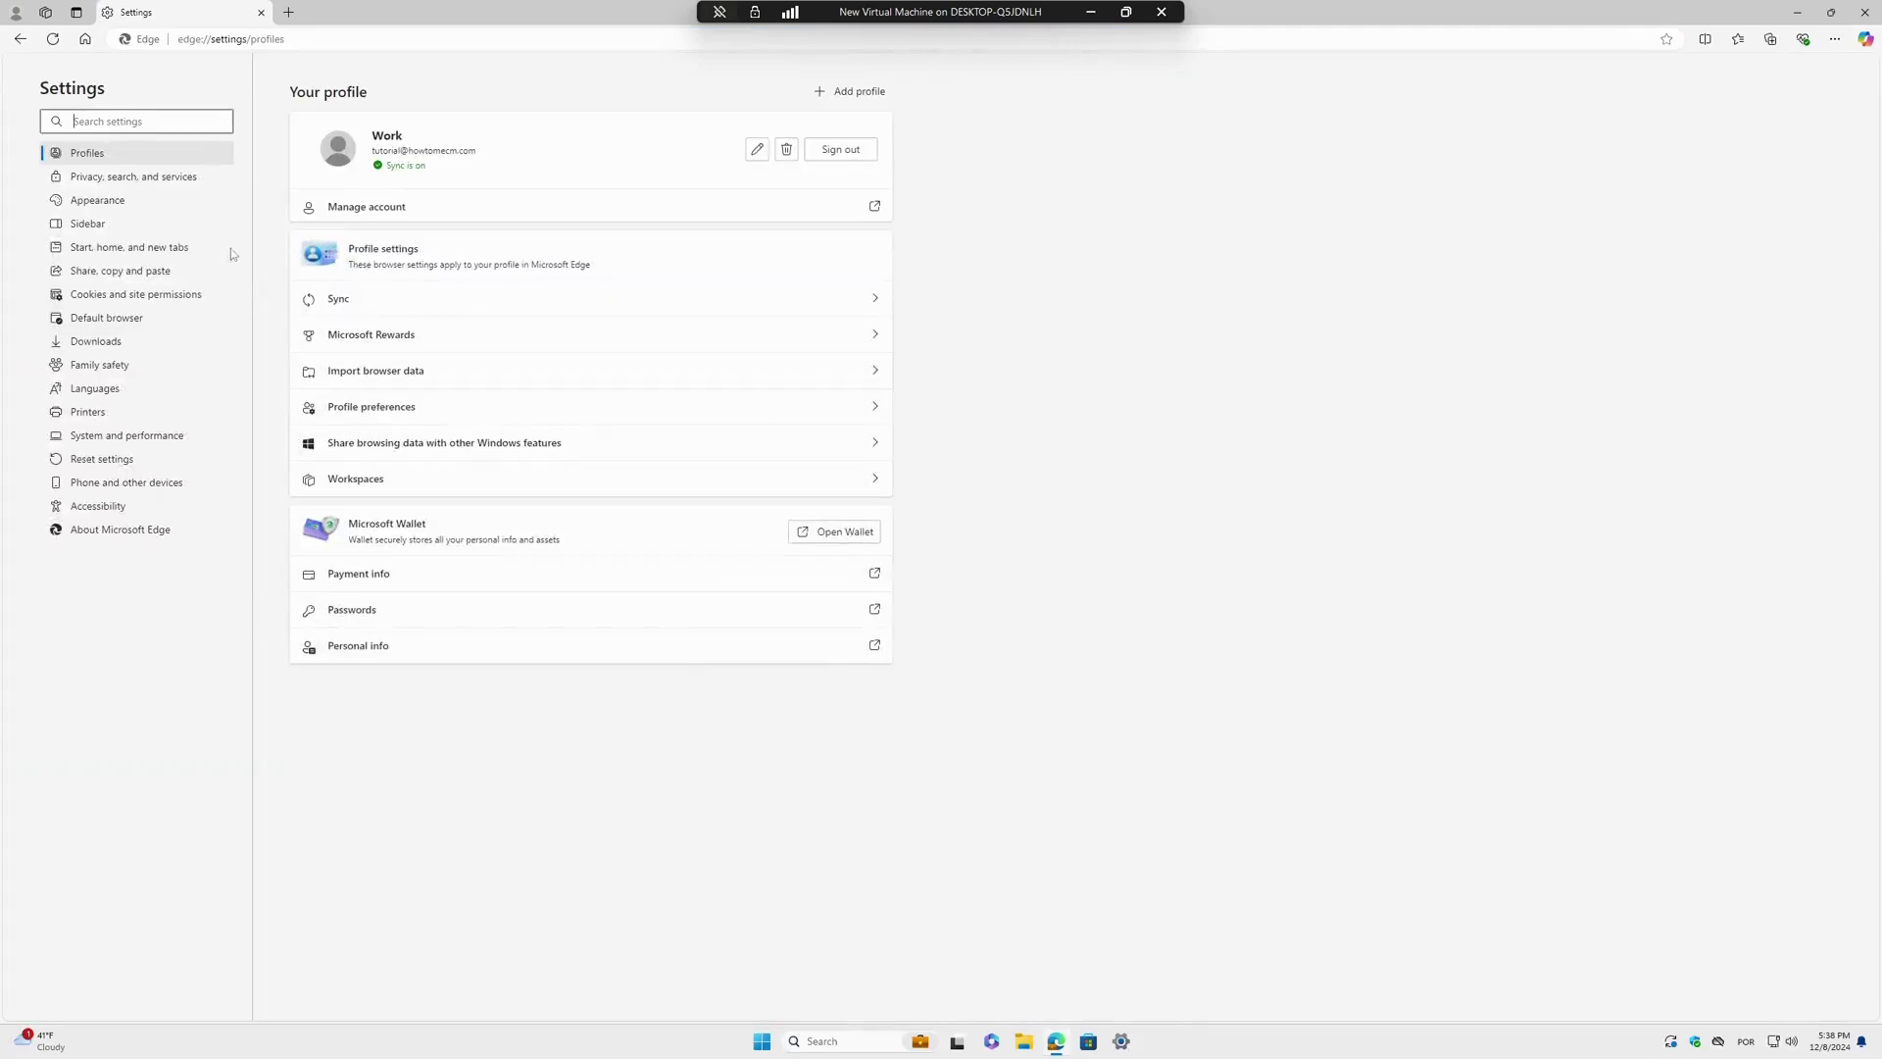
click(116, 249)
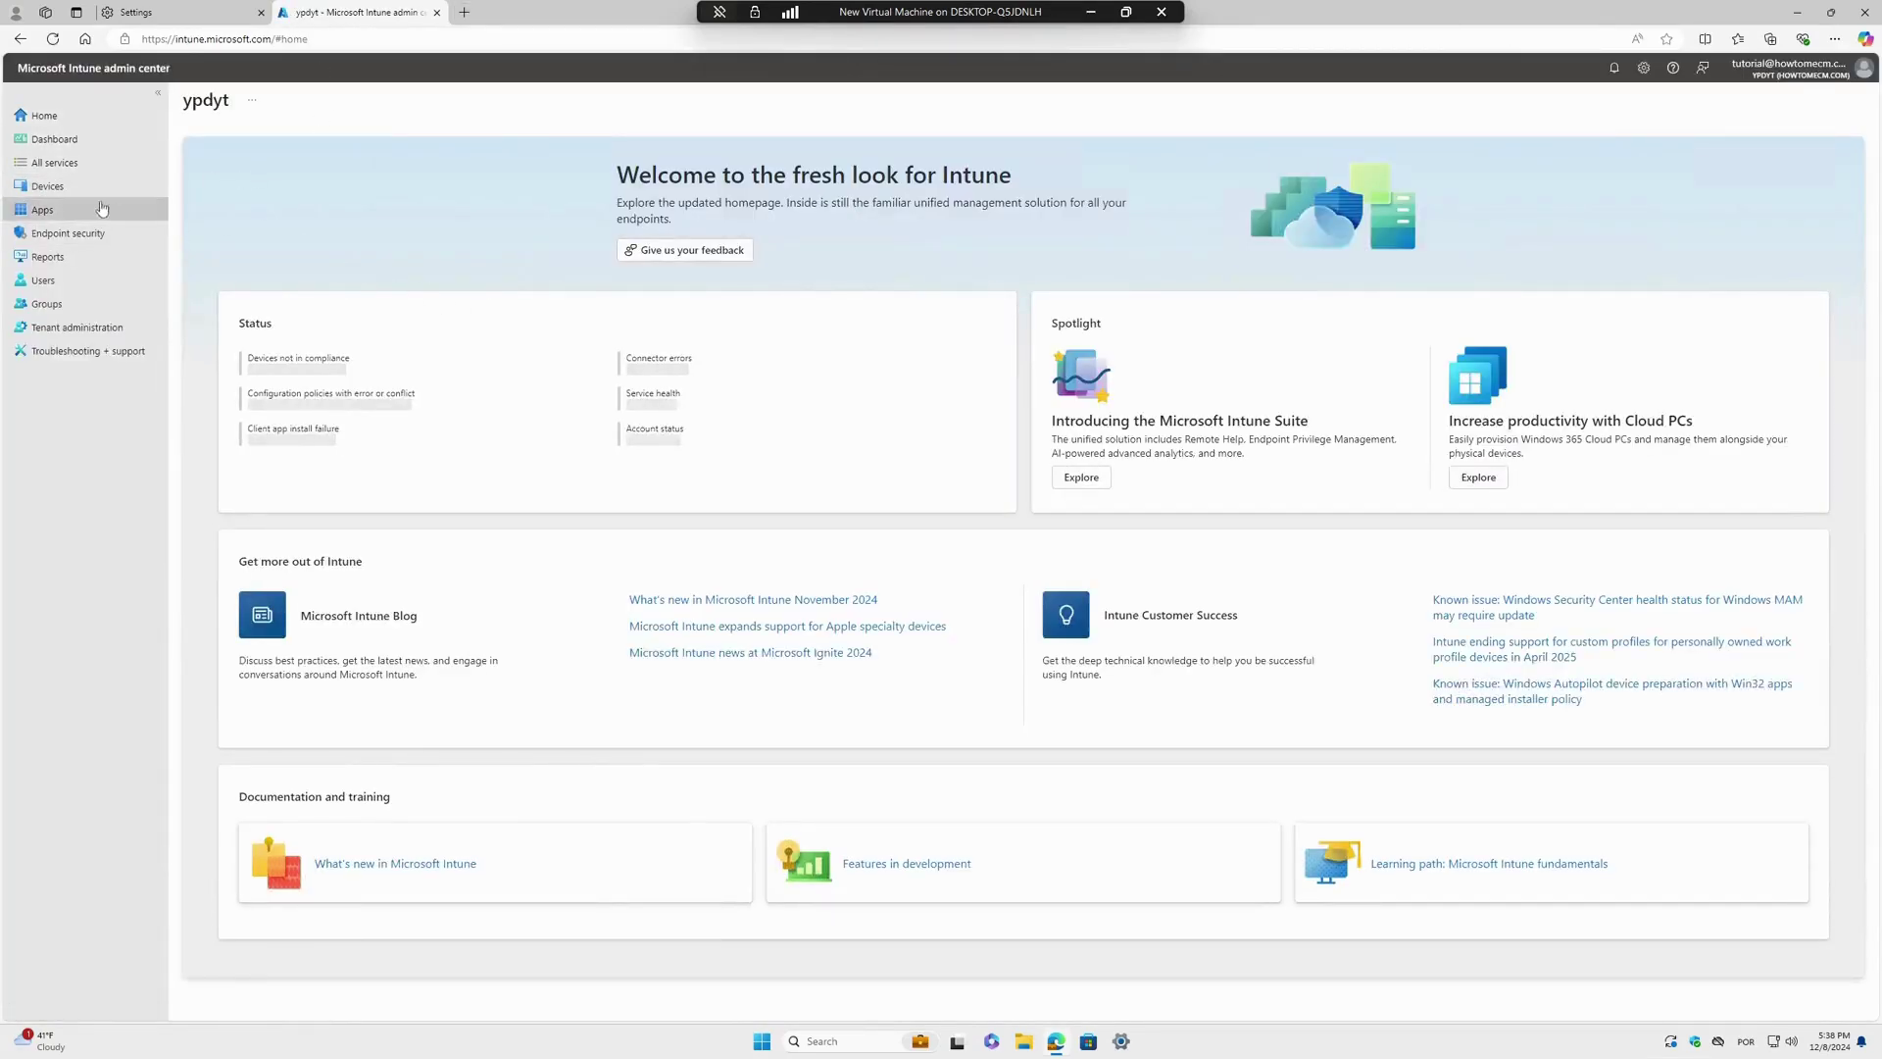
- Go to Devices > Windows > Configuration and start a new policy
click(45, 187)
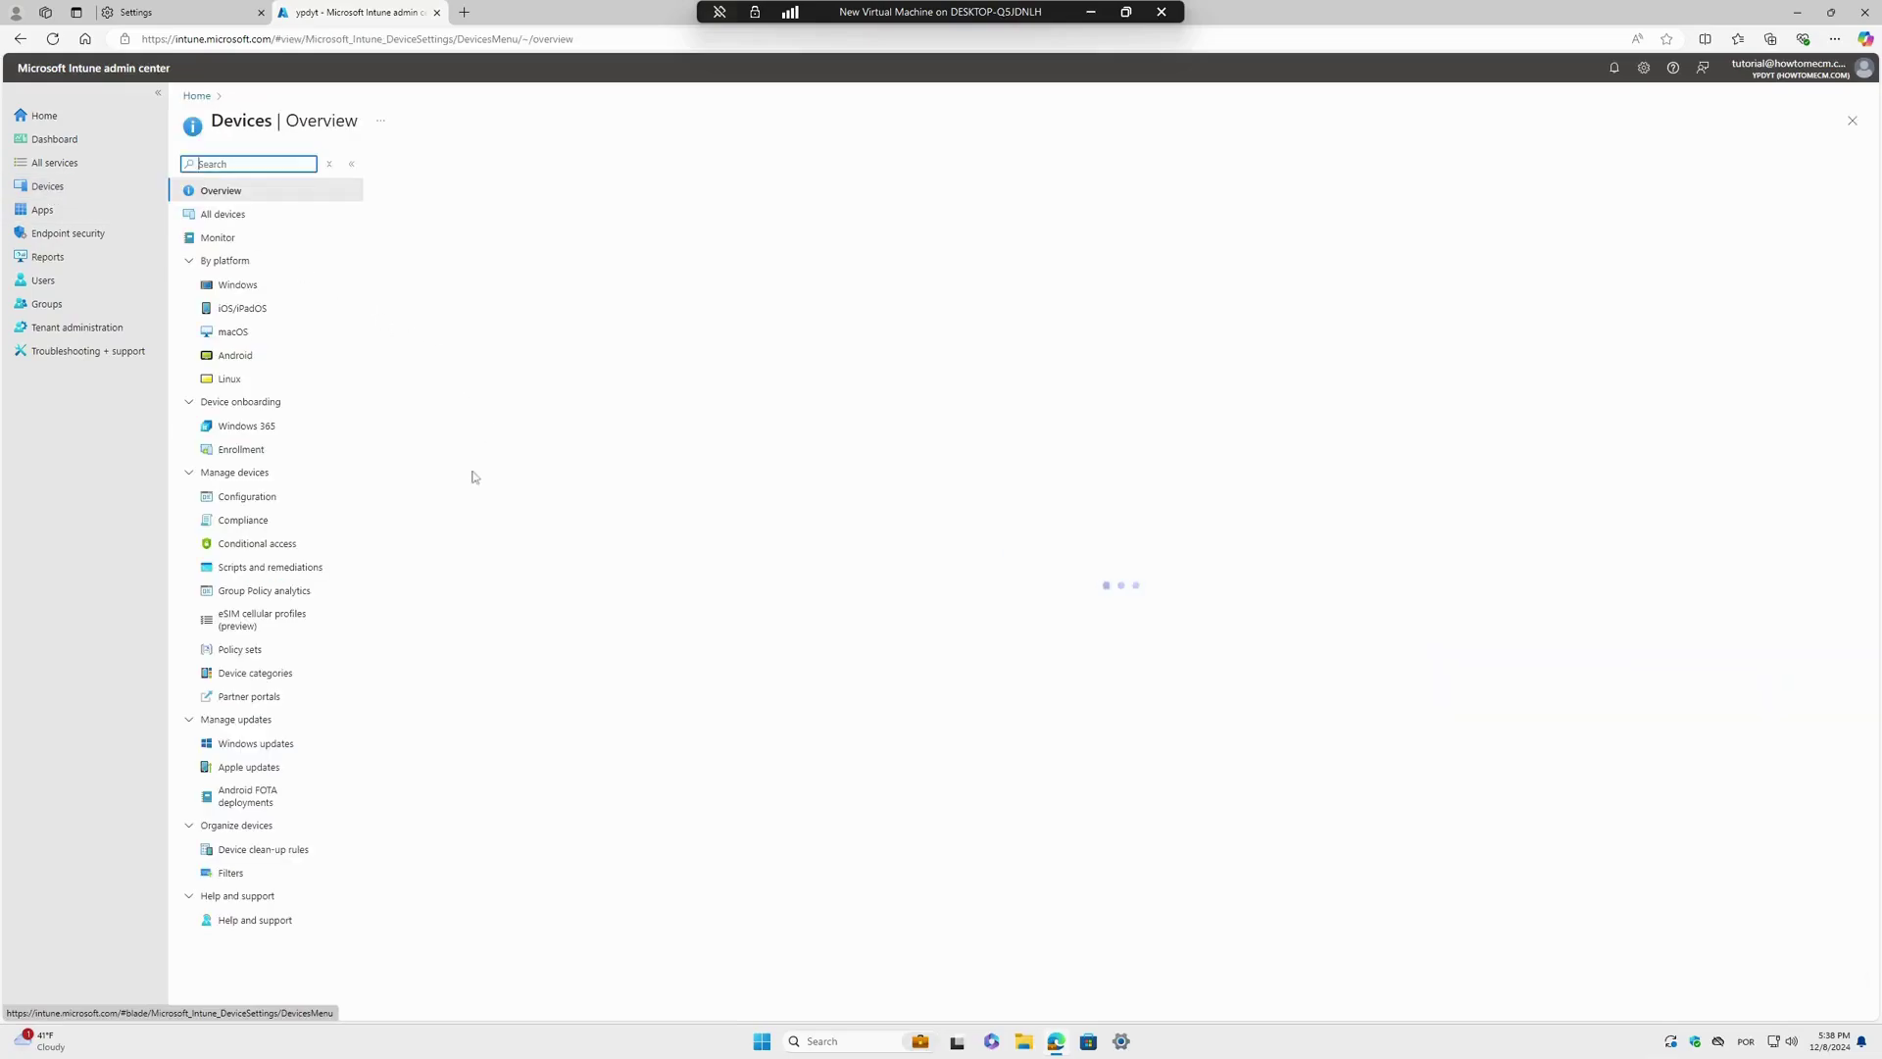
click(239, 286)
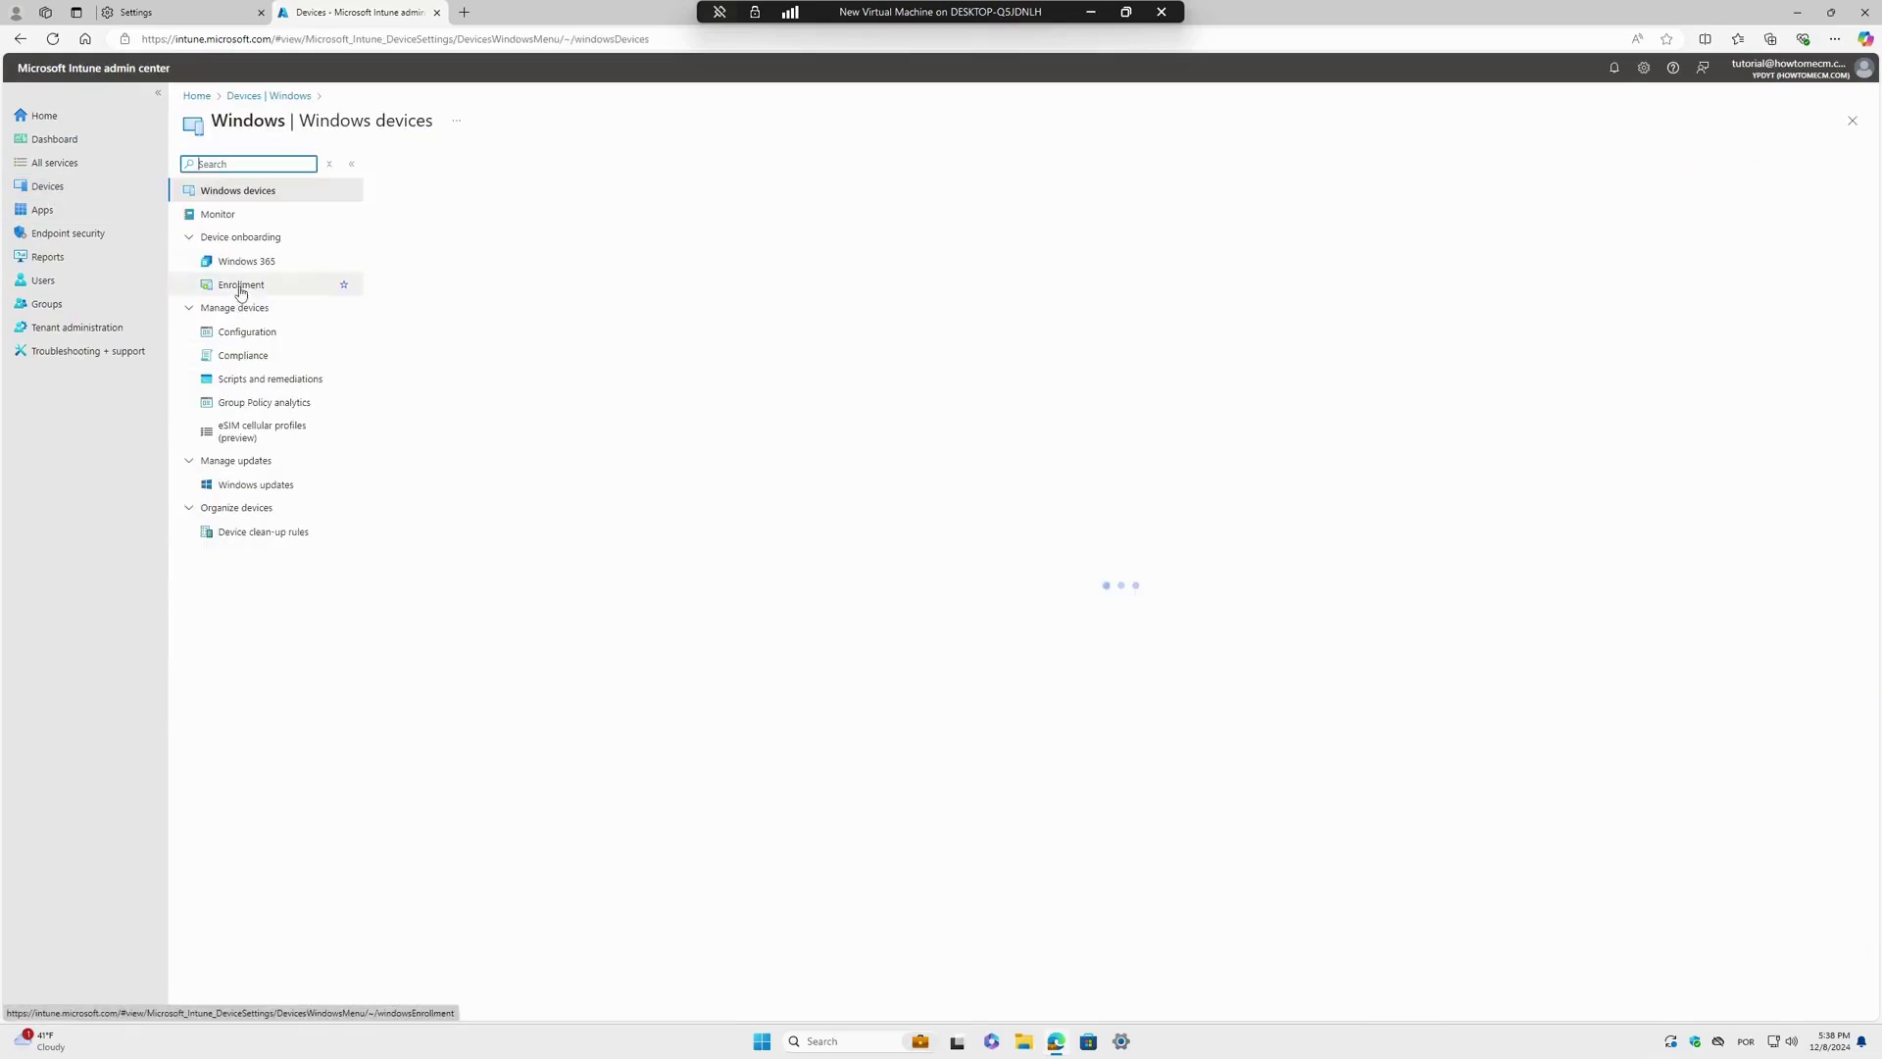
click(265, 335)
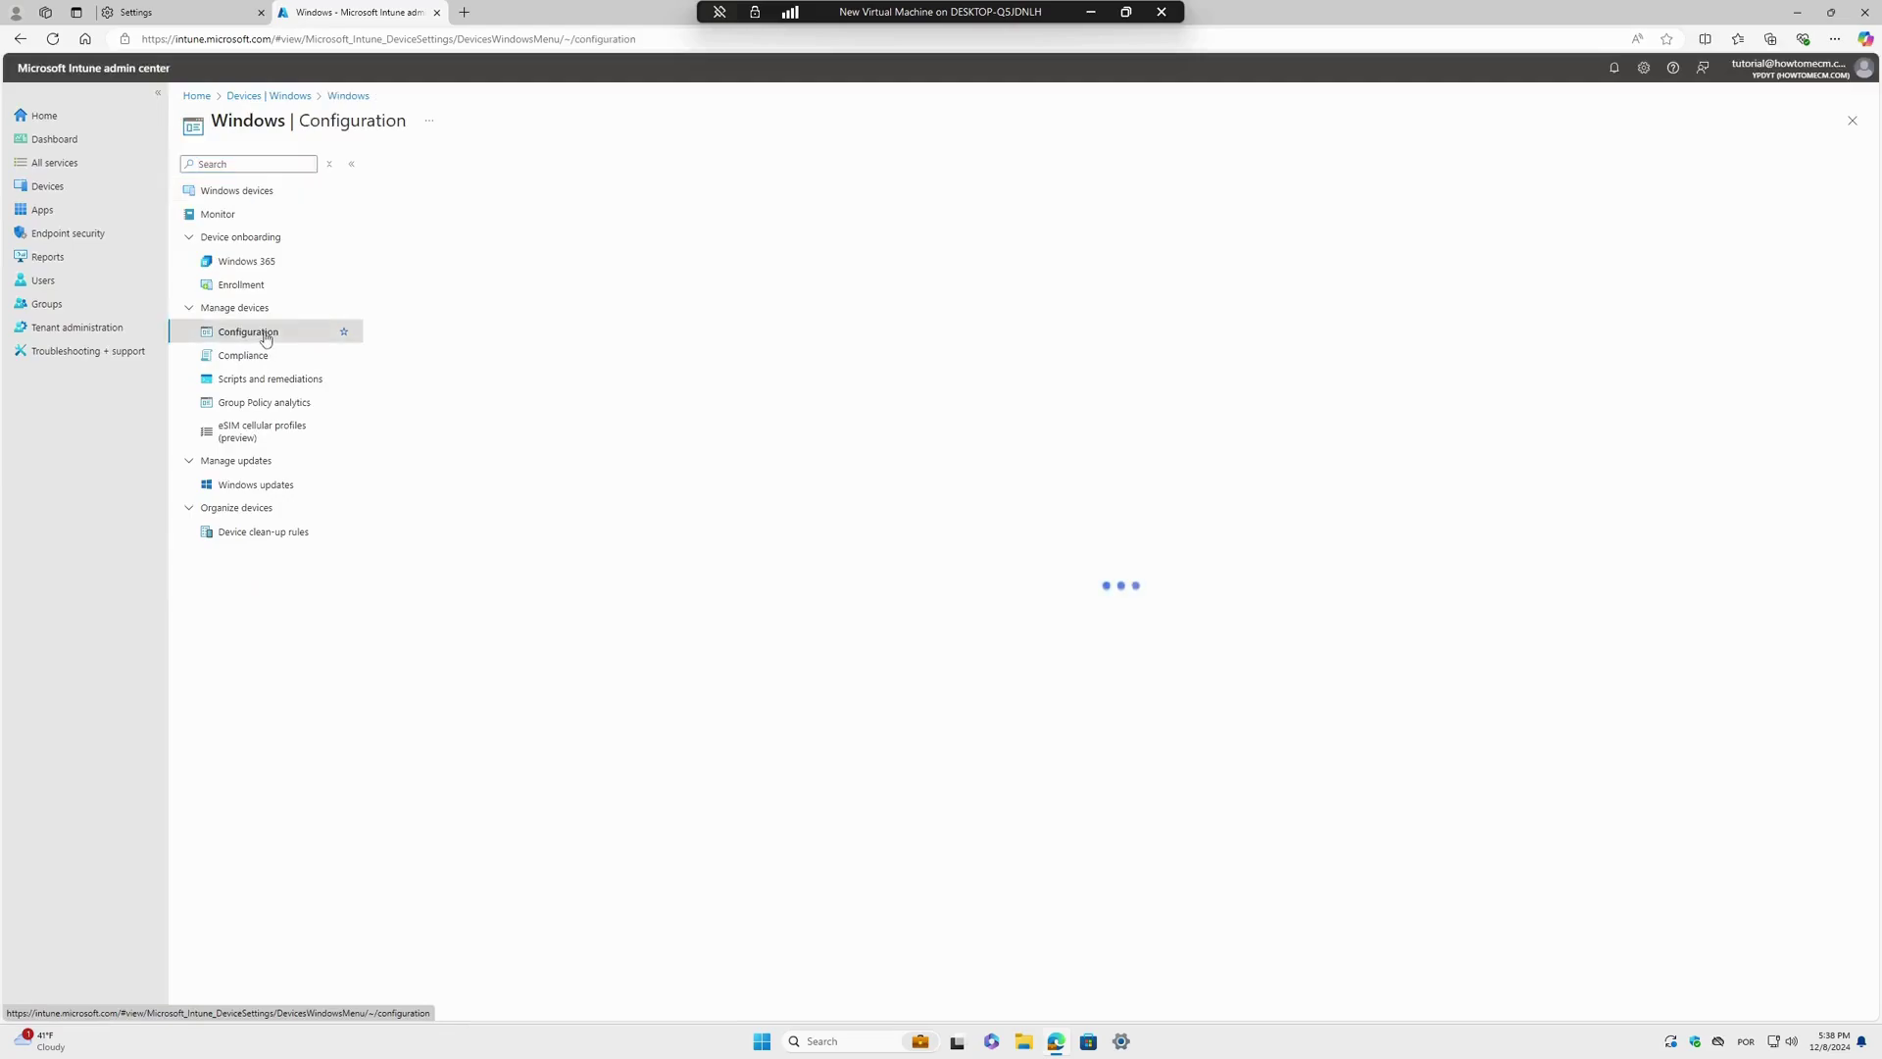
click(438, 220)
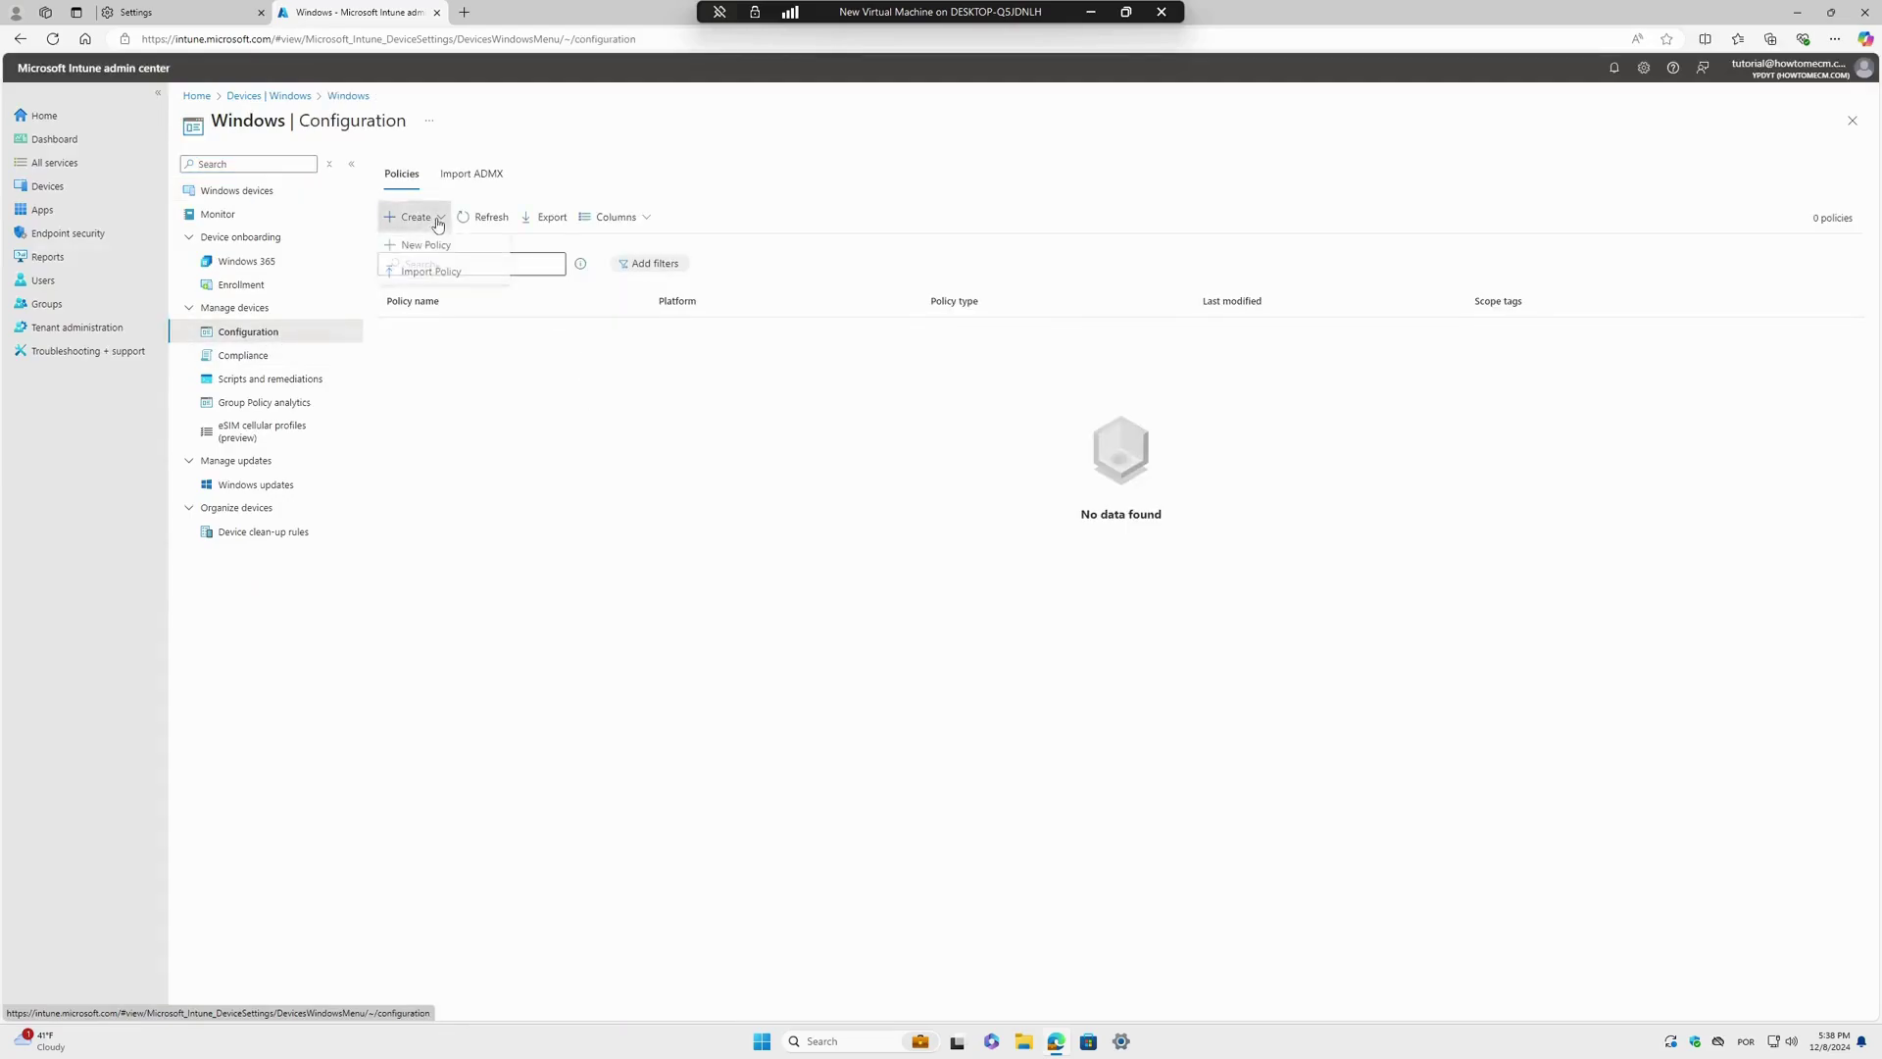
click(479, 246)
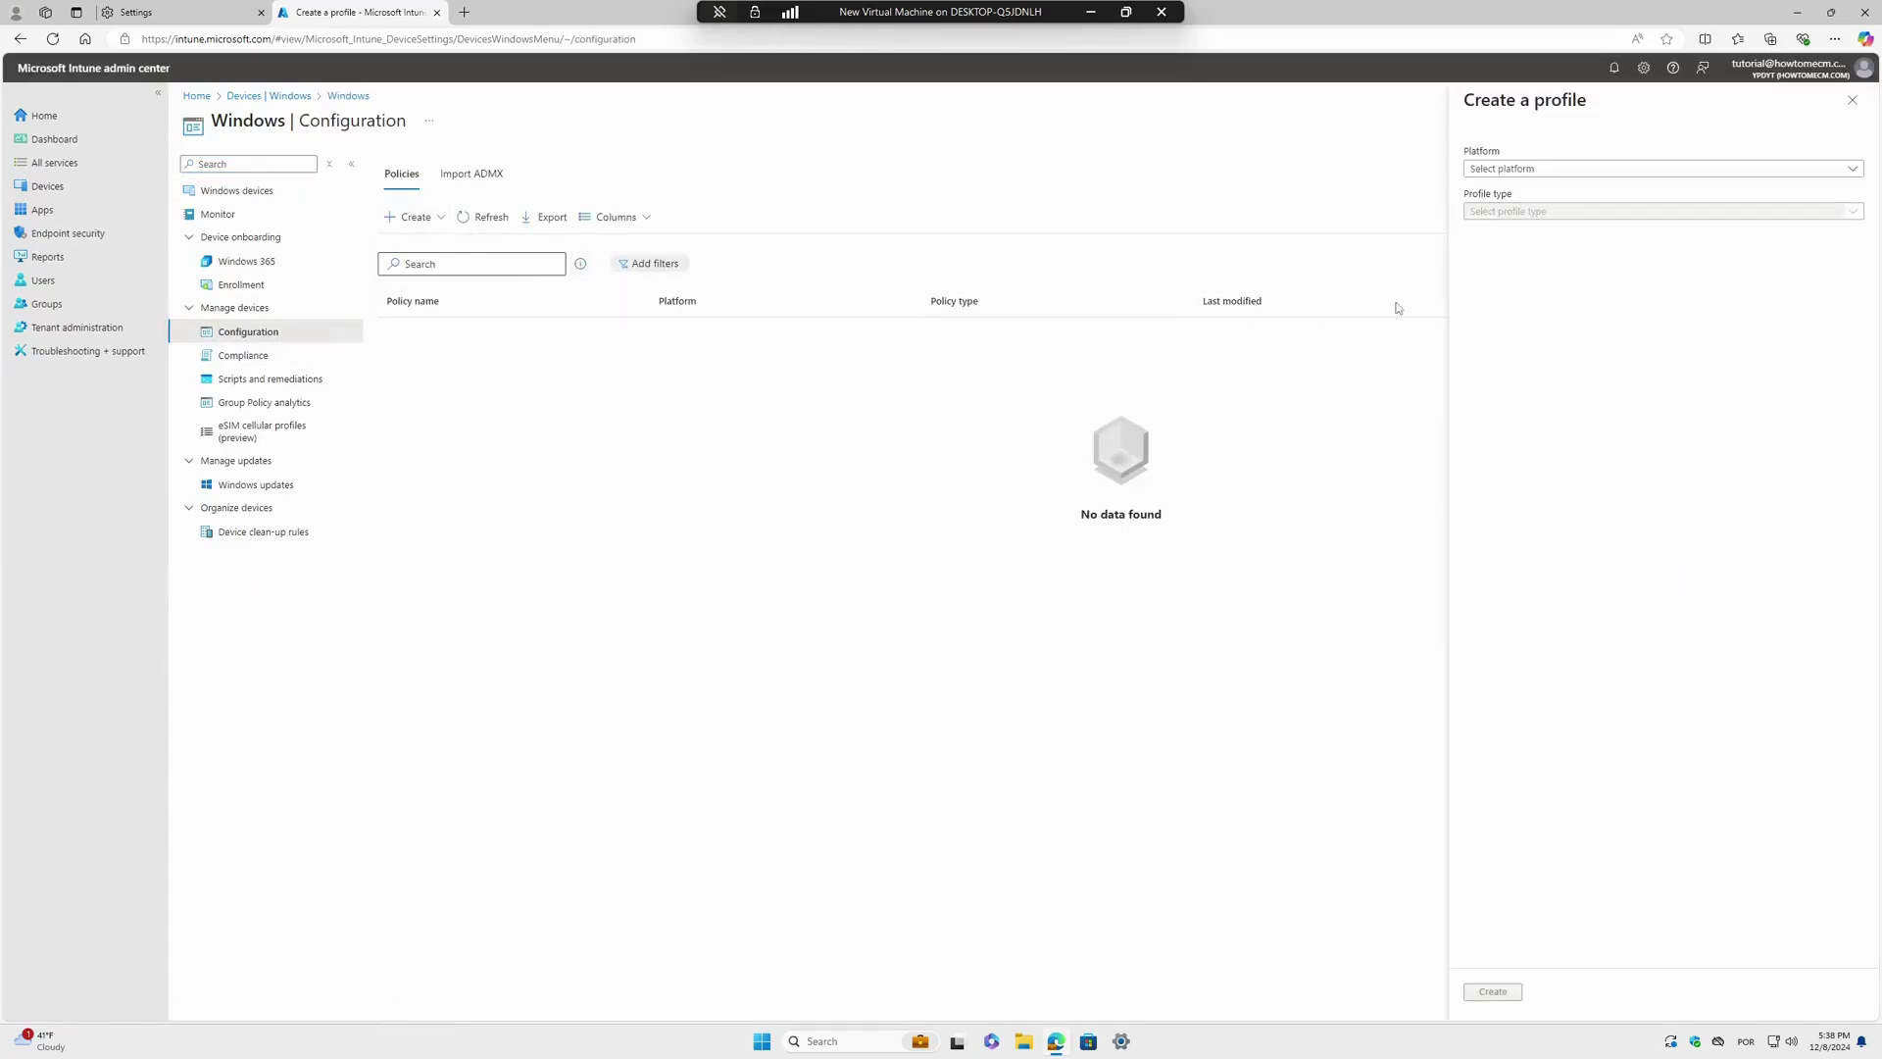
- Choose platform Windows 10 and later with the Settings catalog profile type
click(1540, 170)
click(1556, 186)
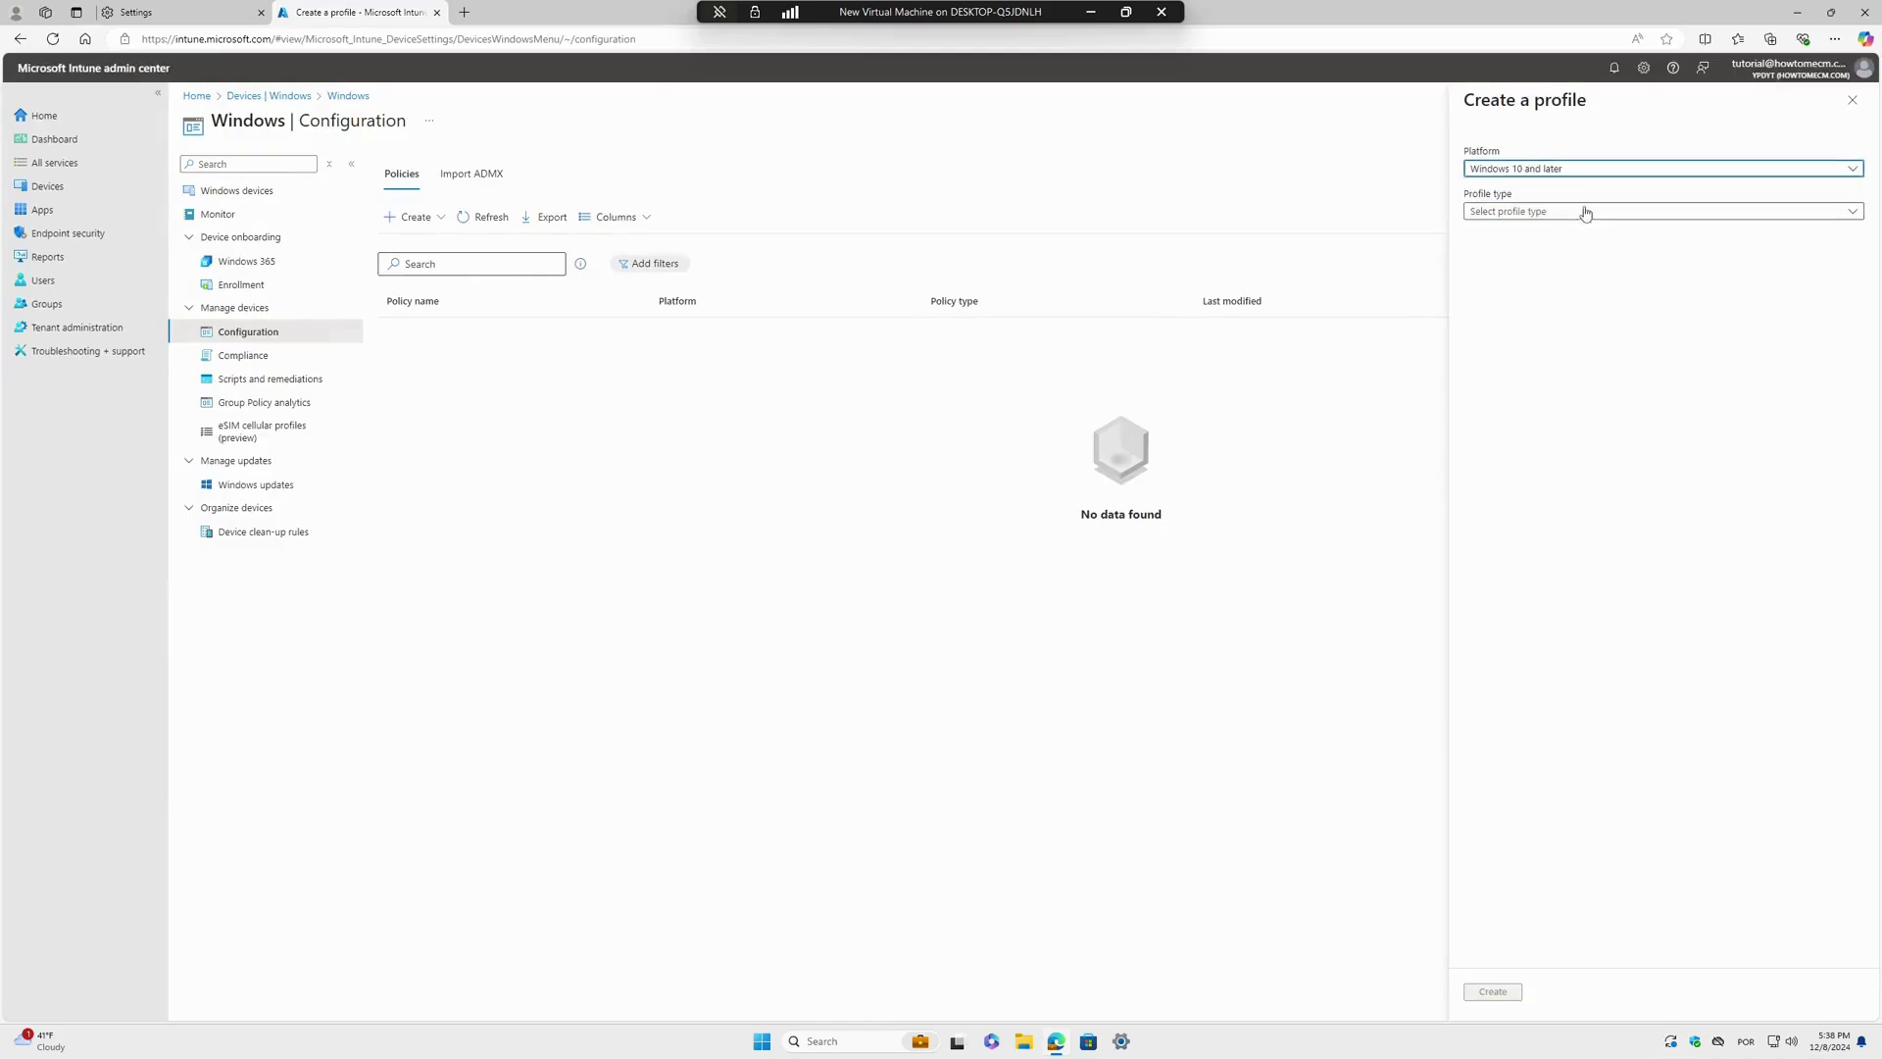
click(1610, 214)
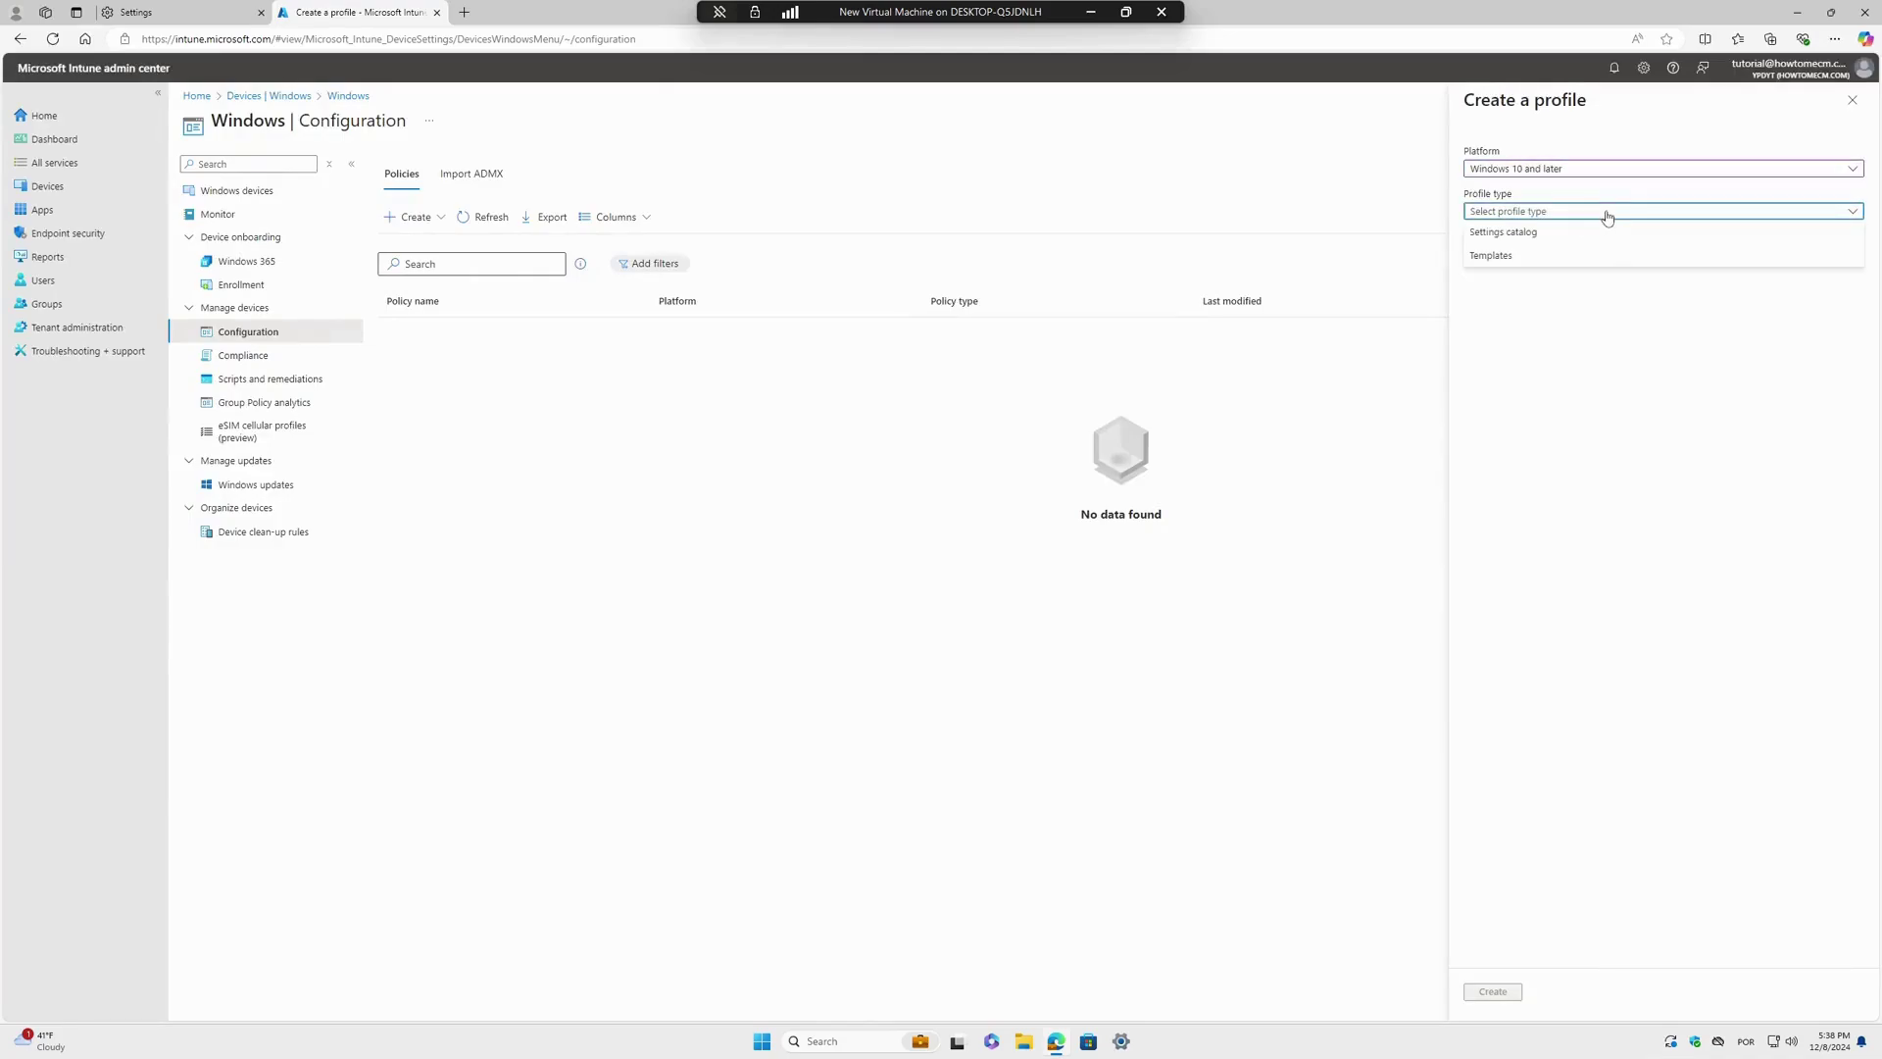
click(1550, 235)
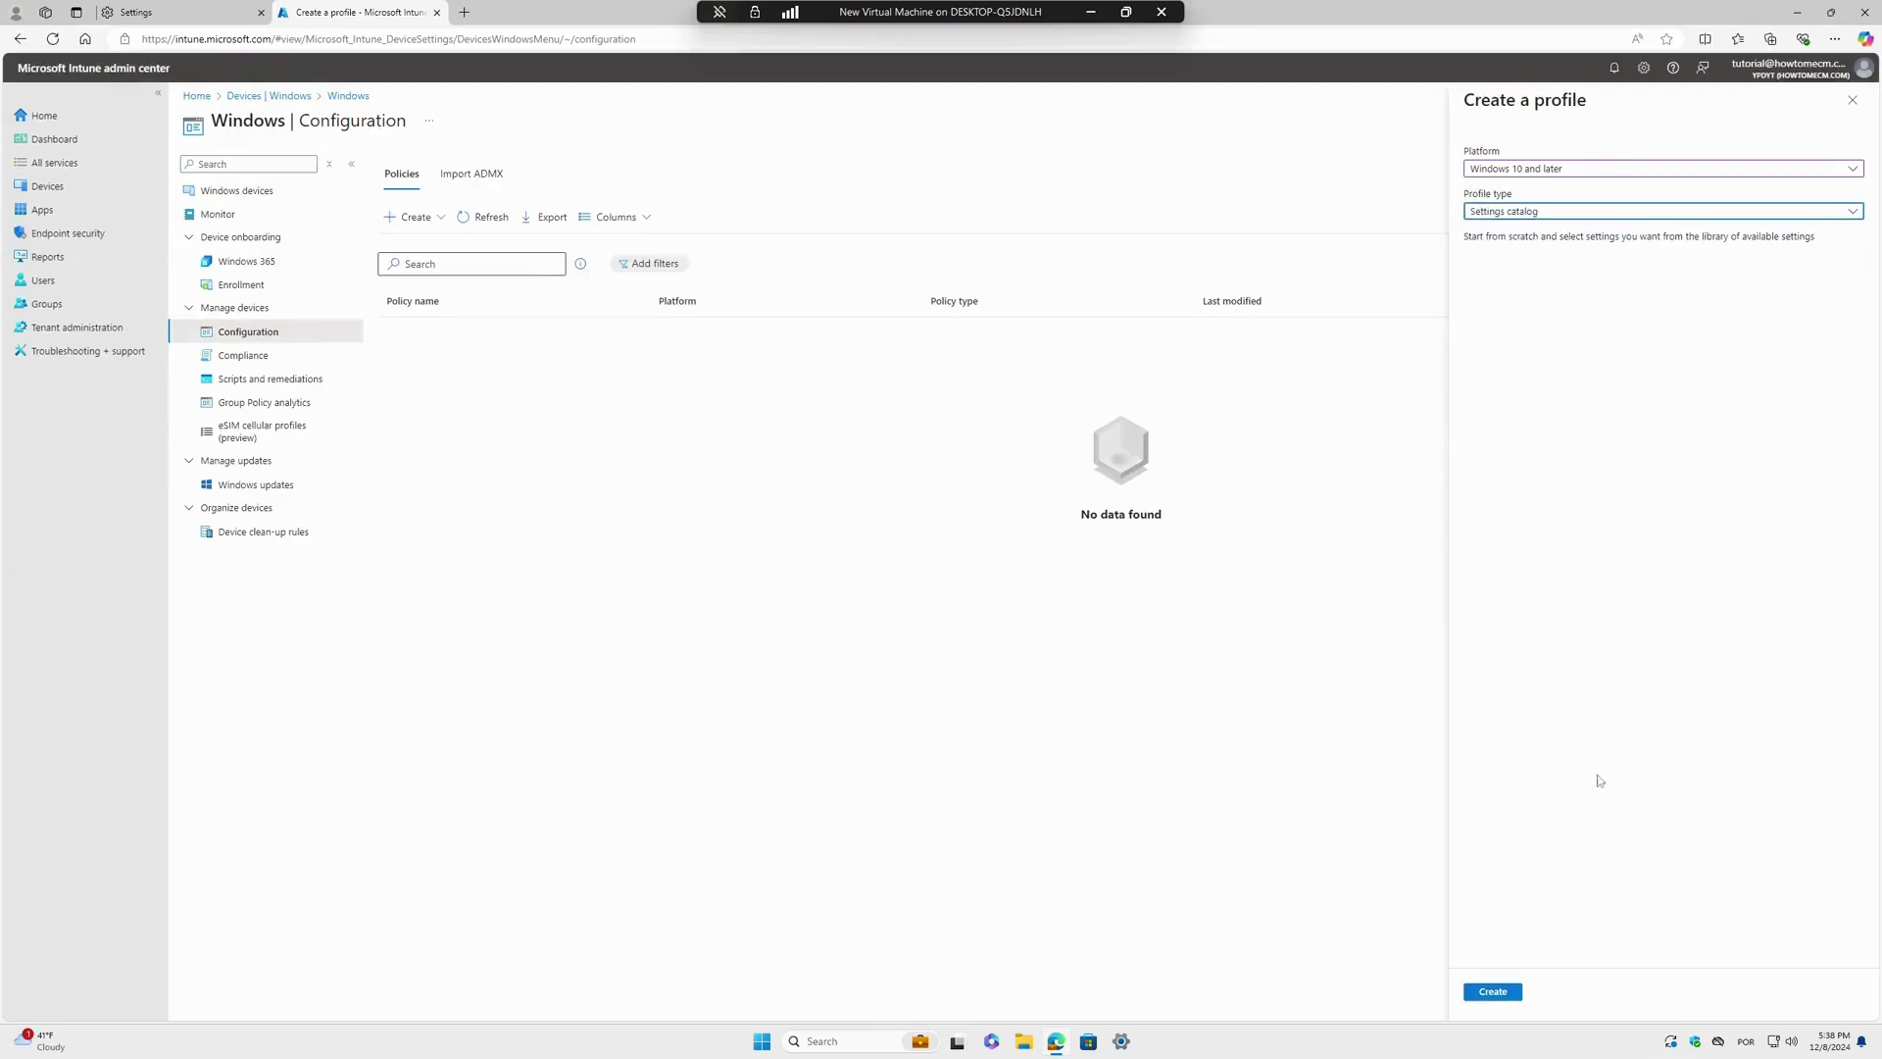
click(1491, 992)
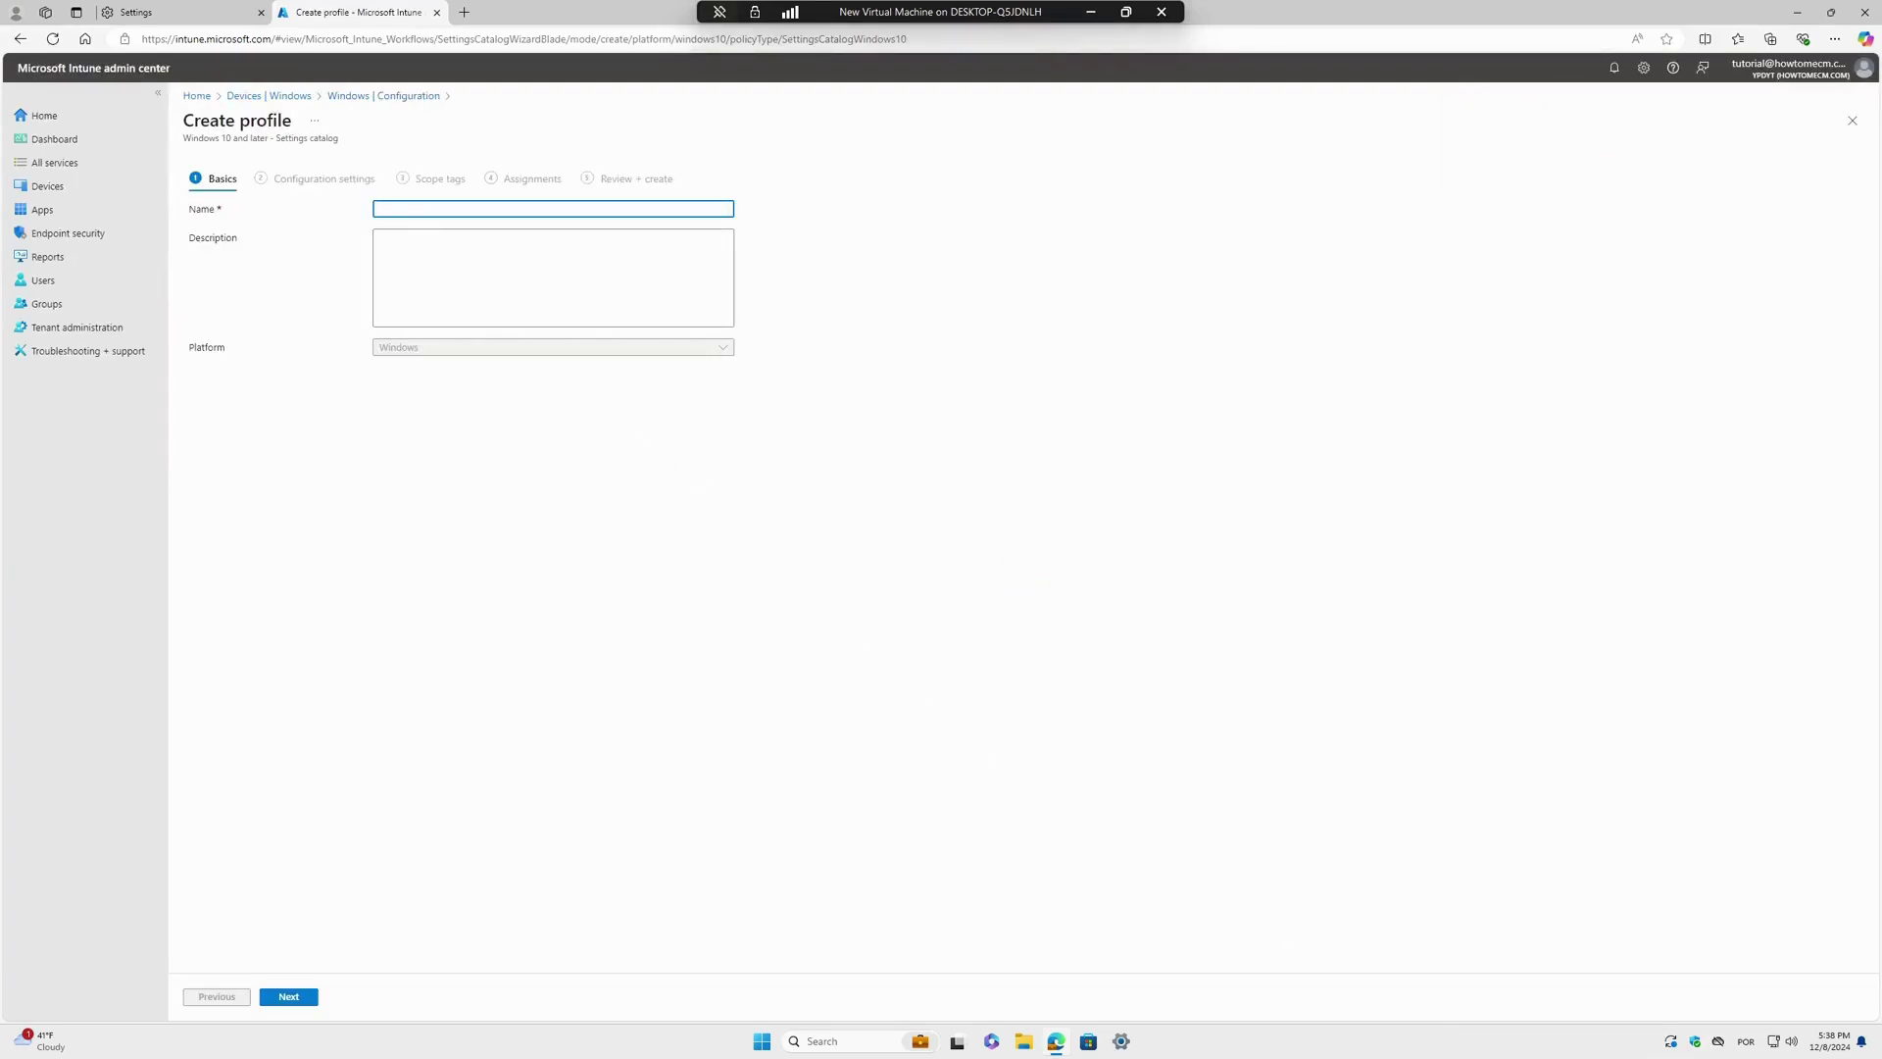
text(Microsoft Edge Start & Home Page)
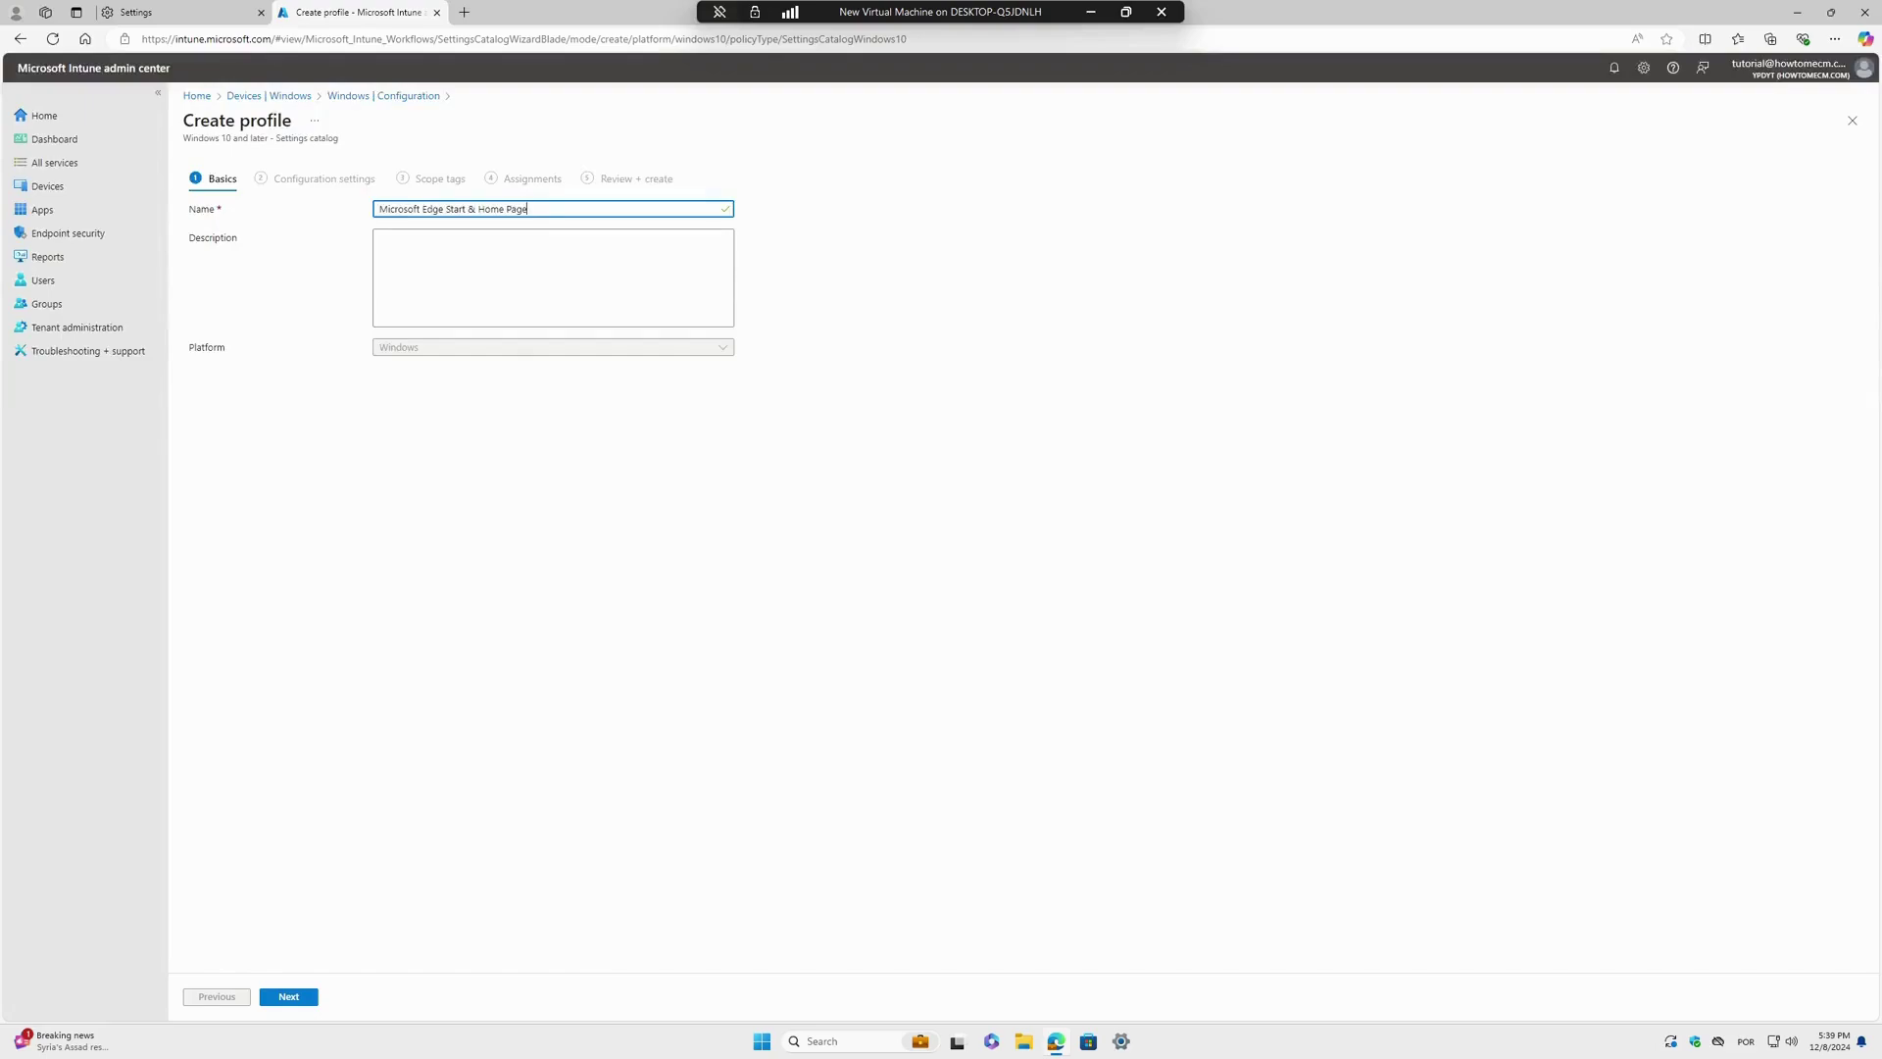
key(ctrl+a)
key(ctrl+c)
key(Tab)
key(ctrl+v)
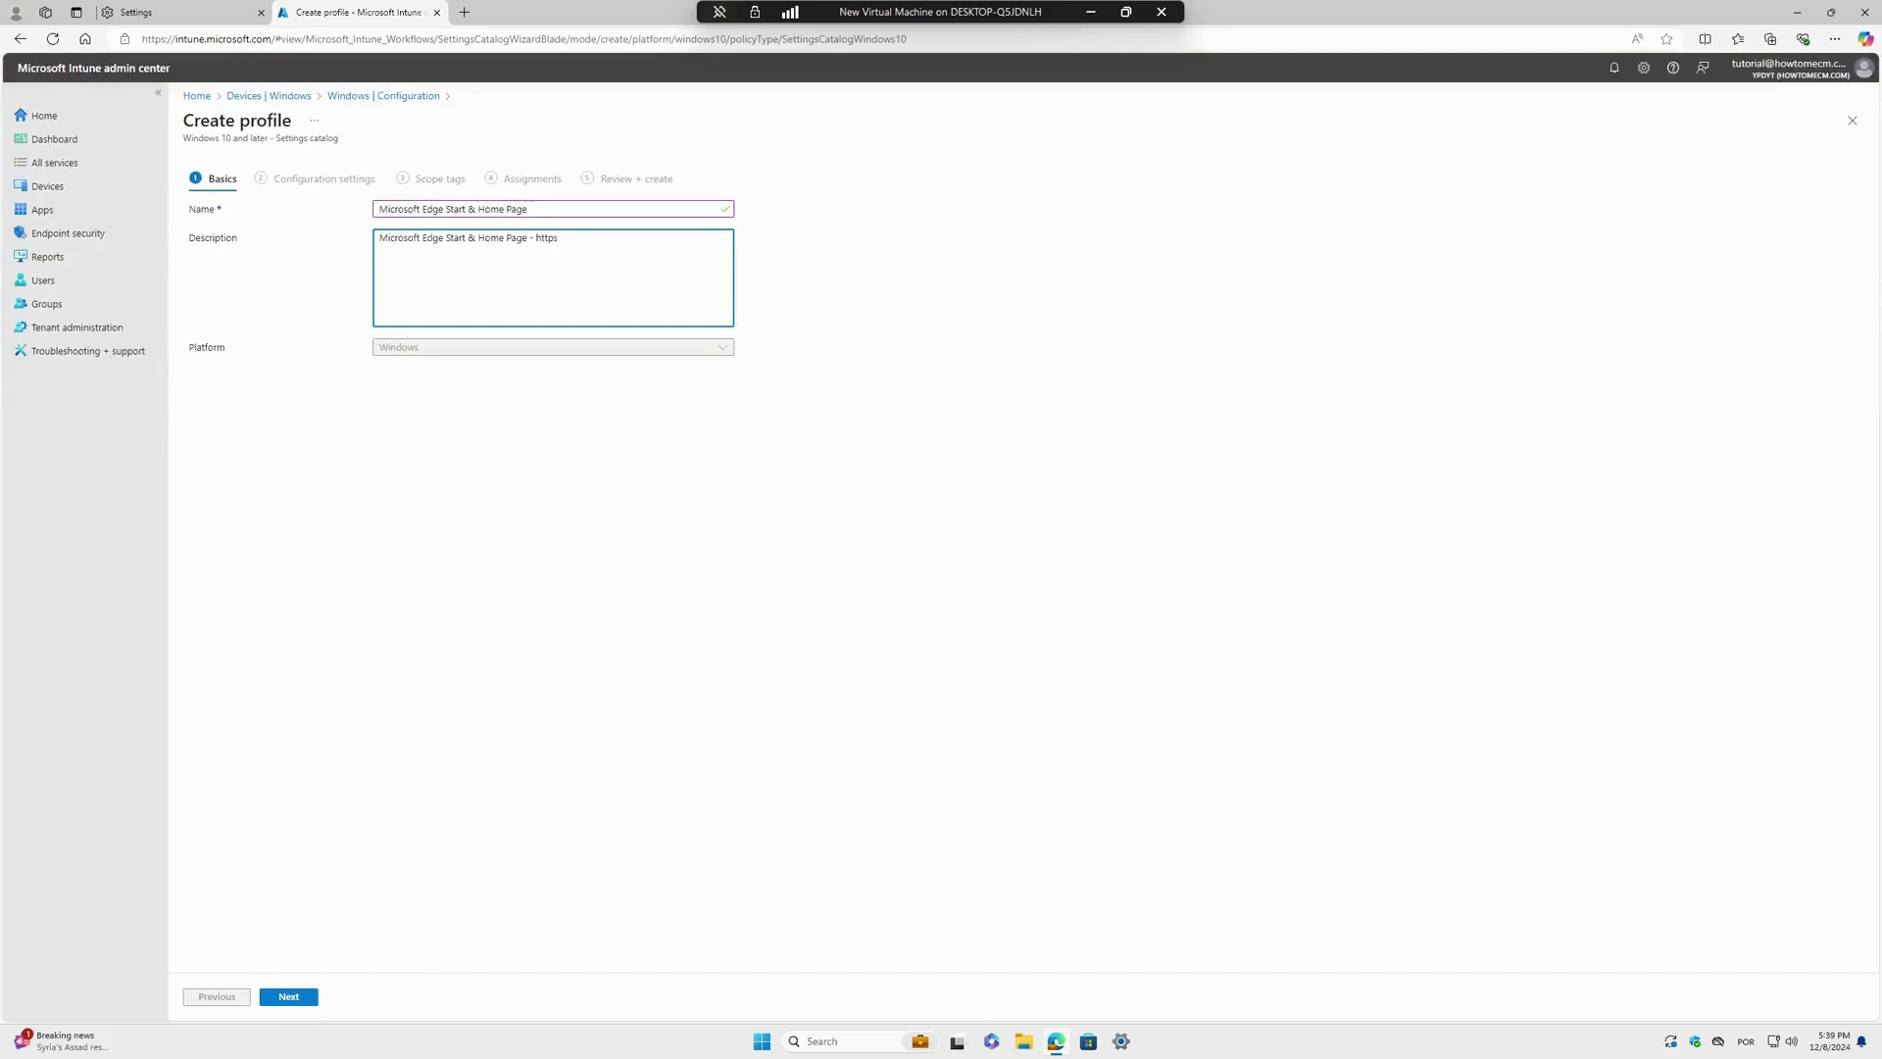
text(- https://www.howtomecm.com)
drag(532, 238, 664, 238)
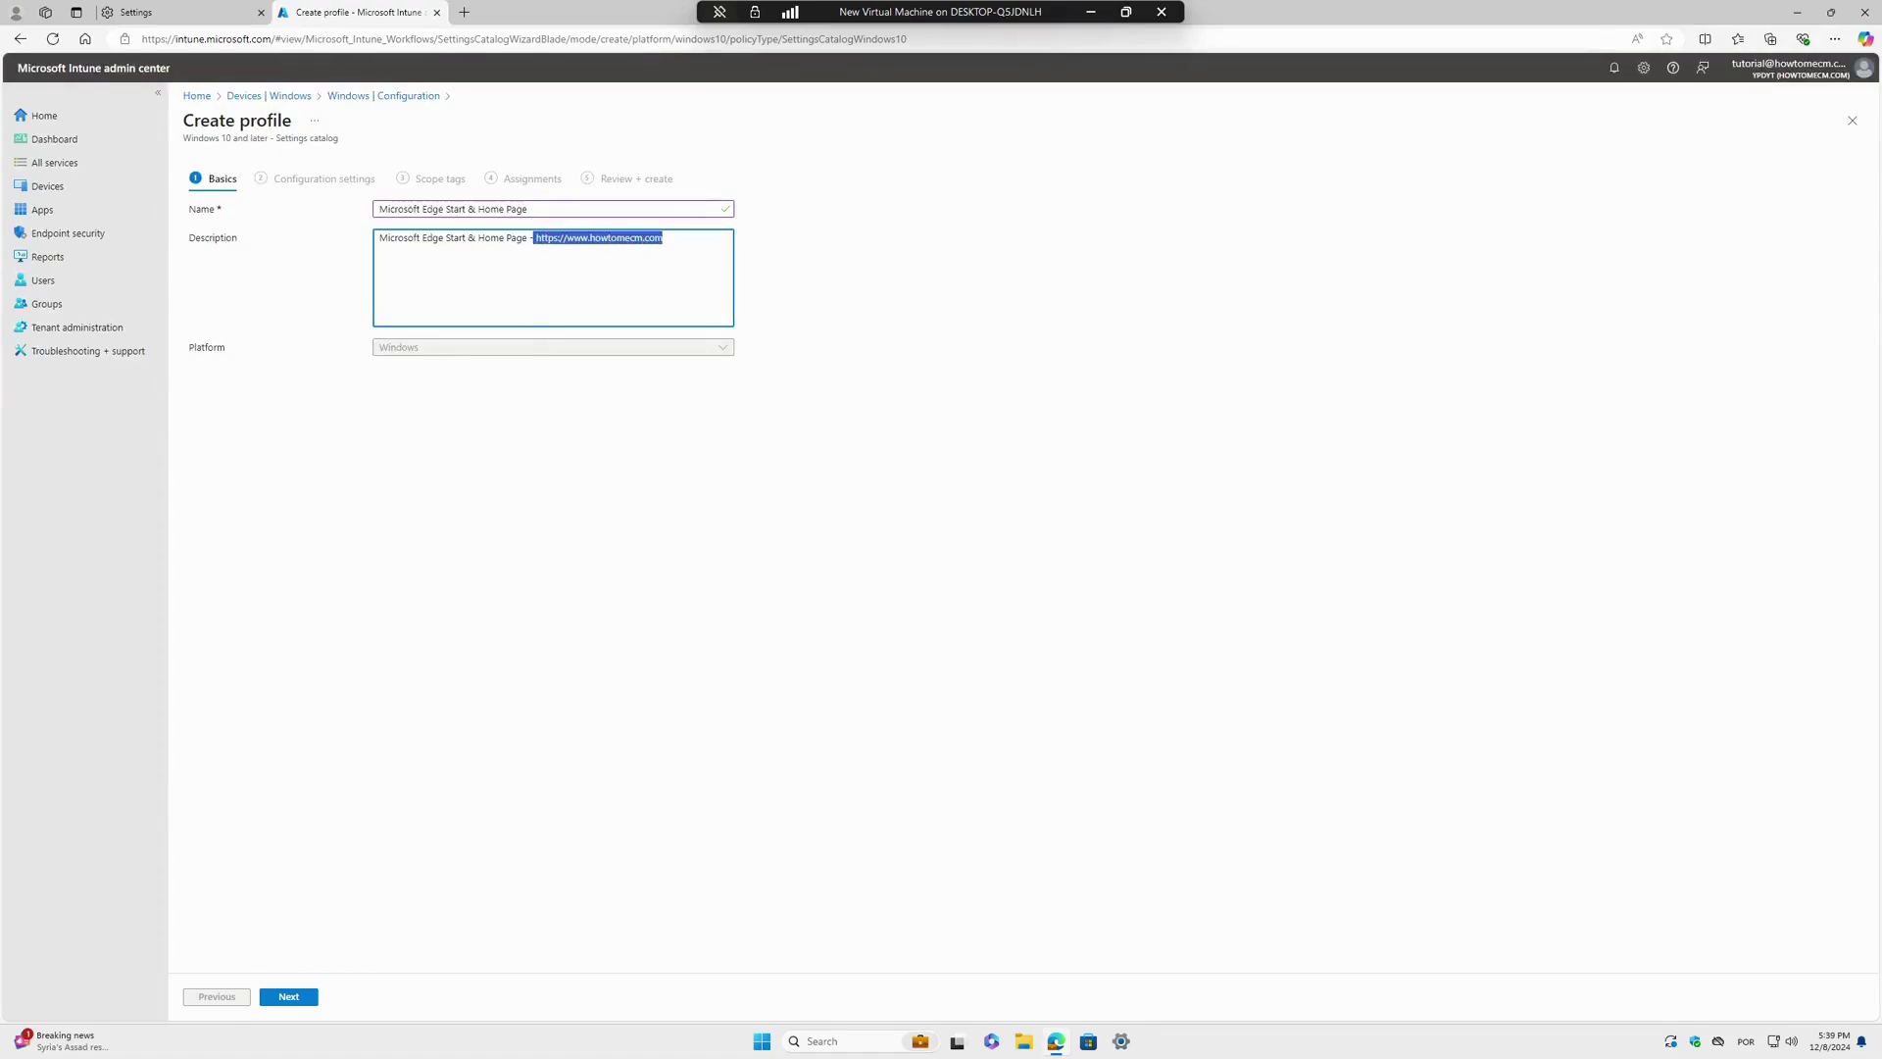
click(555, 448)
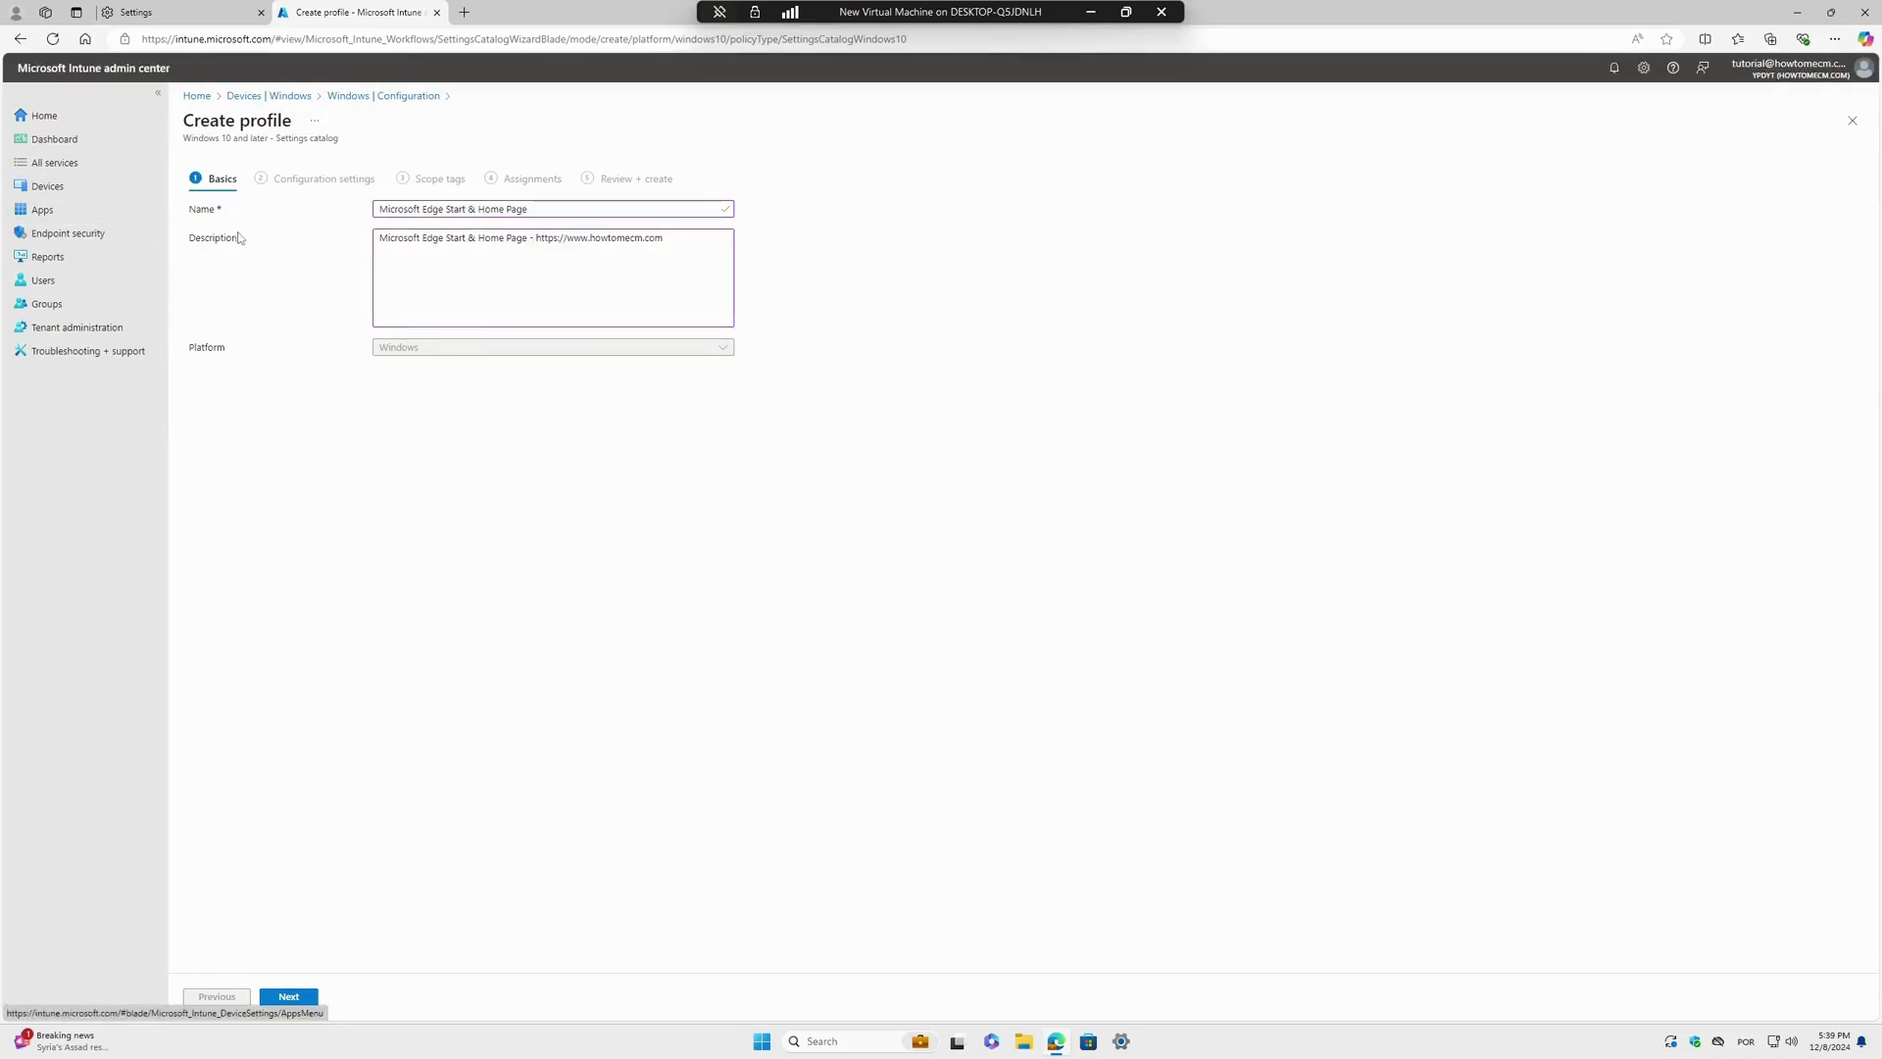
- In the settings picker, list Microsoft Edge's 'Startup, home page and new tab page' settings
click(303, 1002)
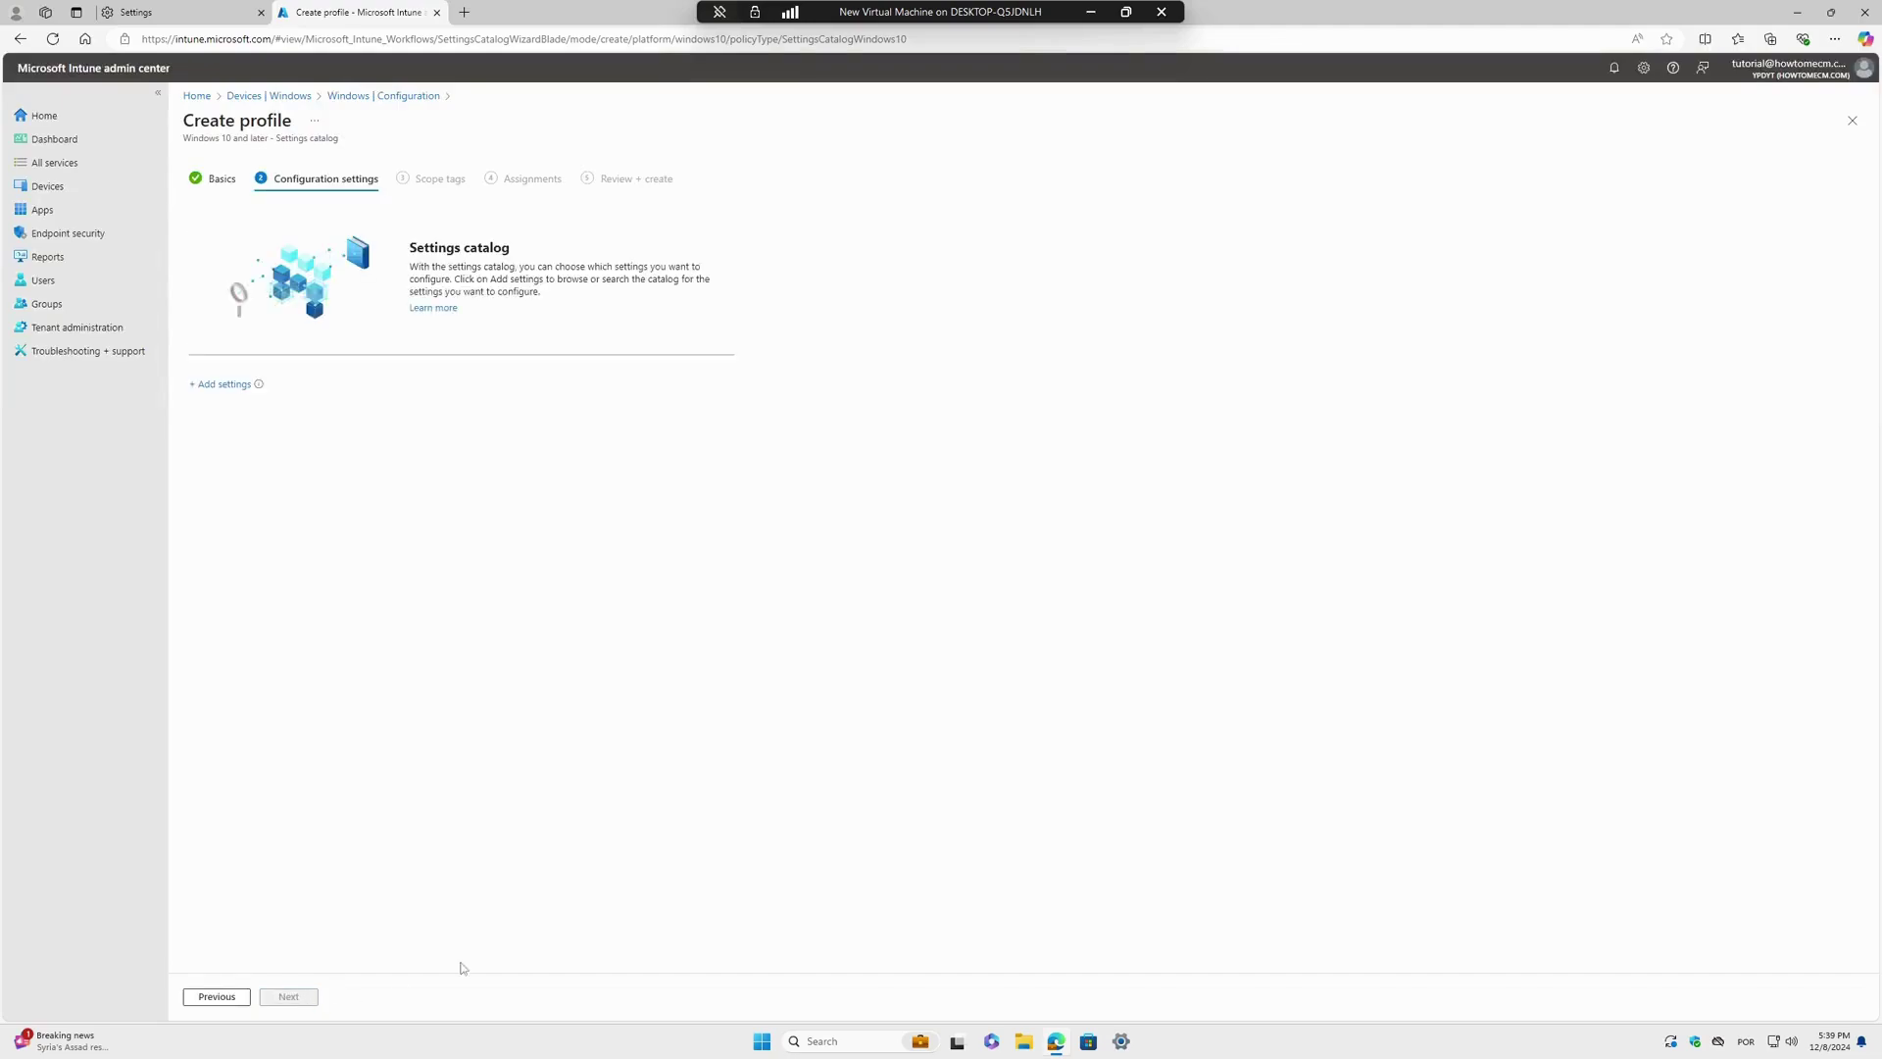
click(224, 384)
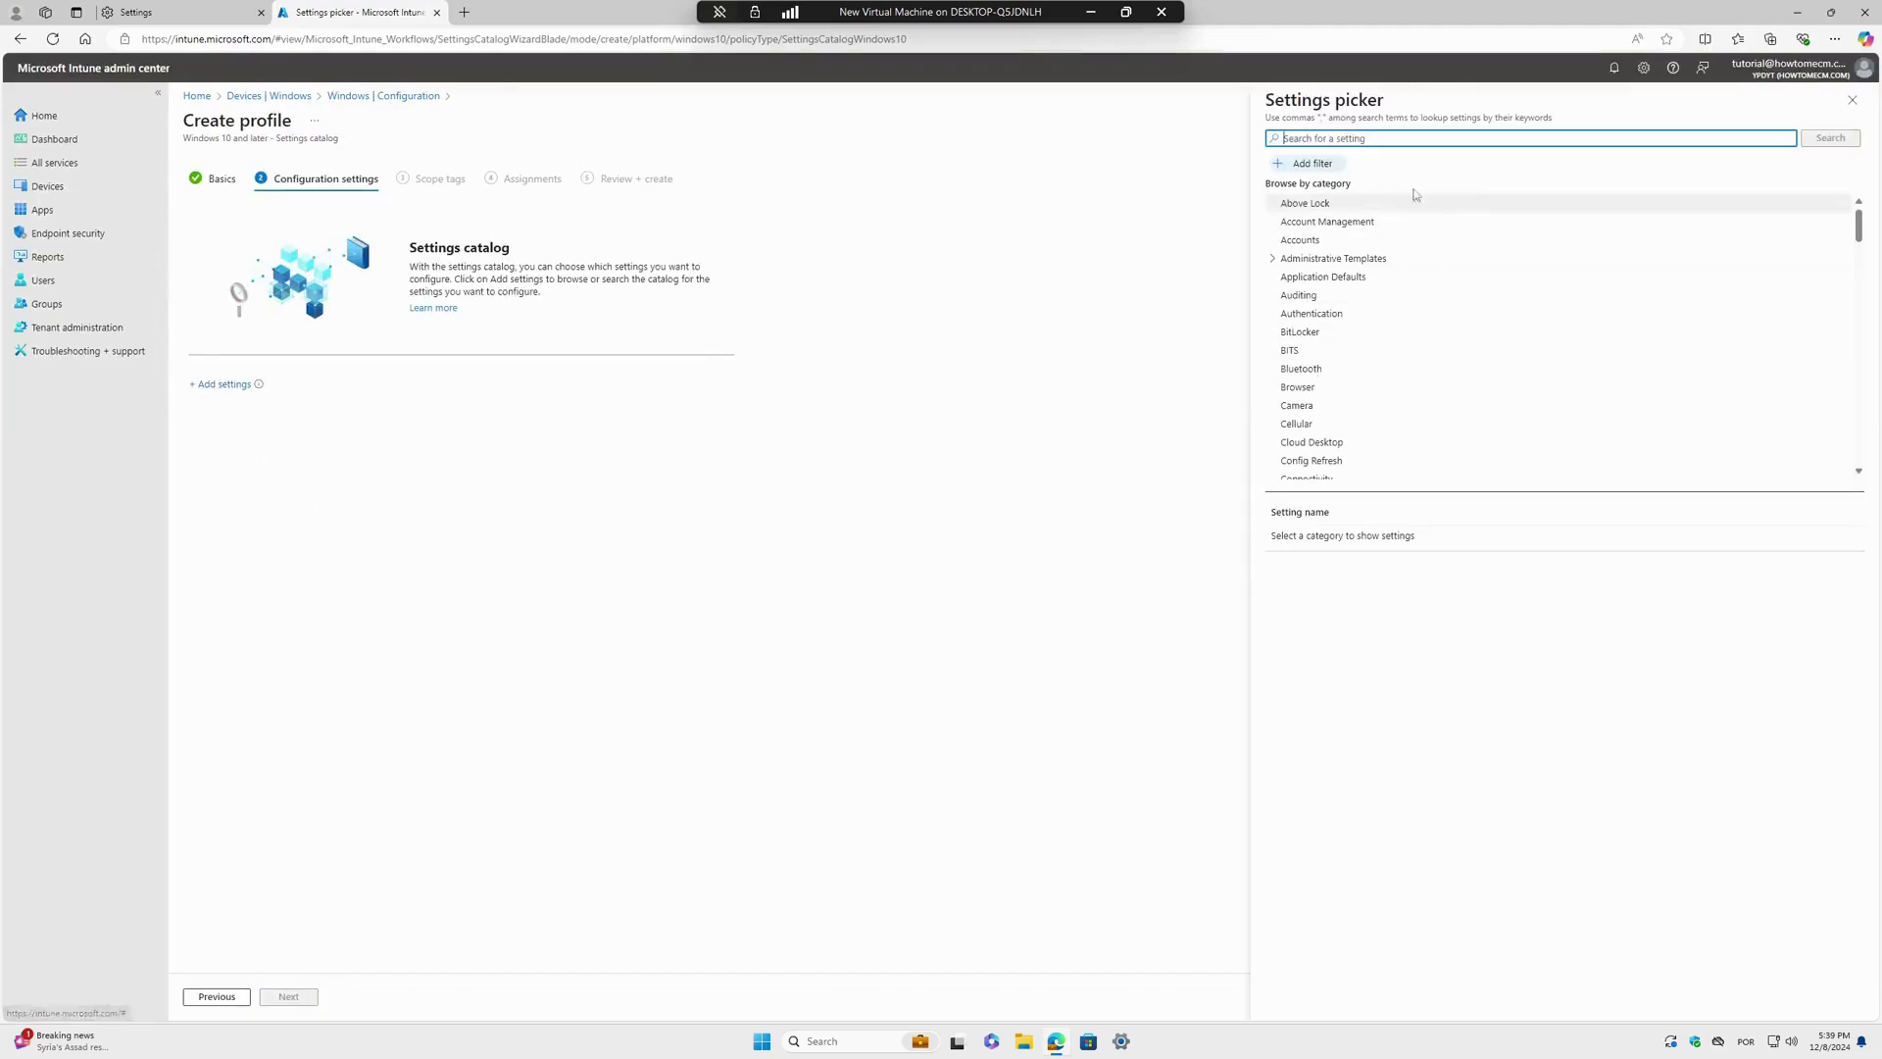
scroll(1330, 279, down, 3)
scroll(1330, 278, down, 10)
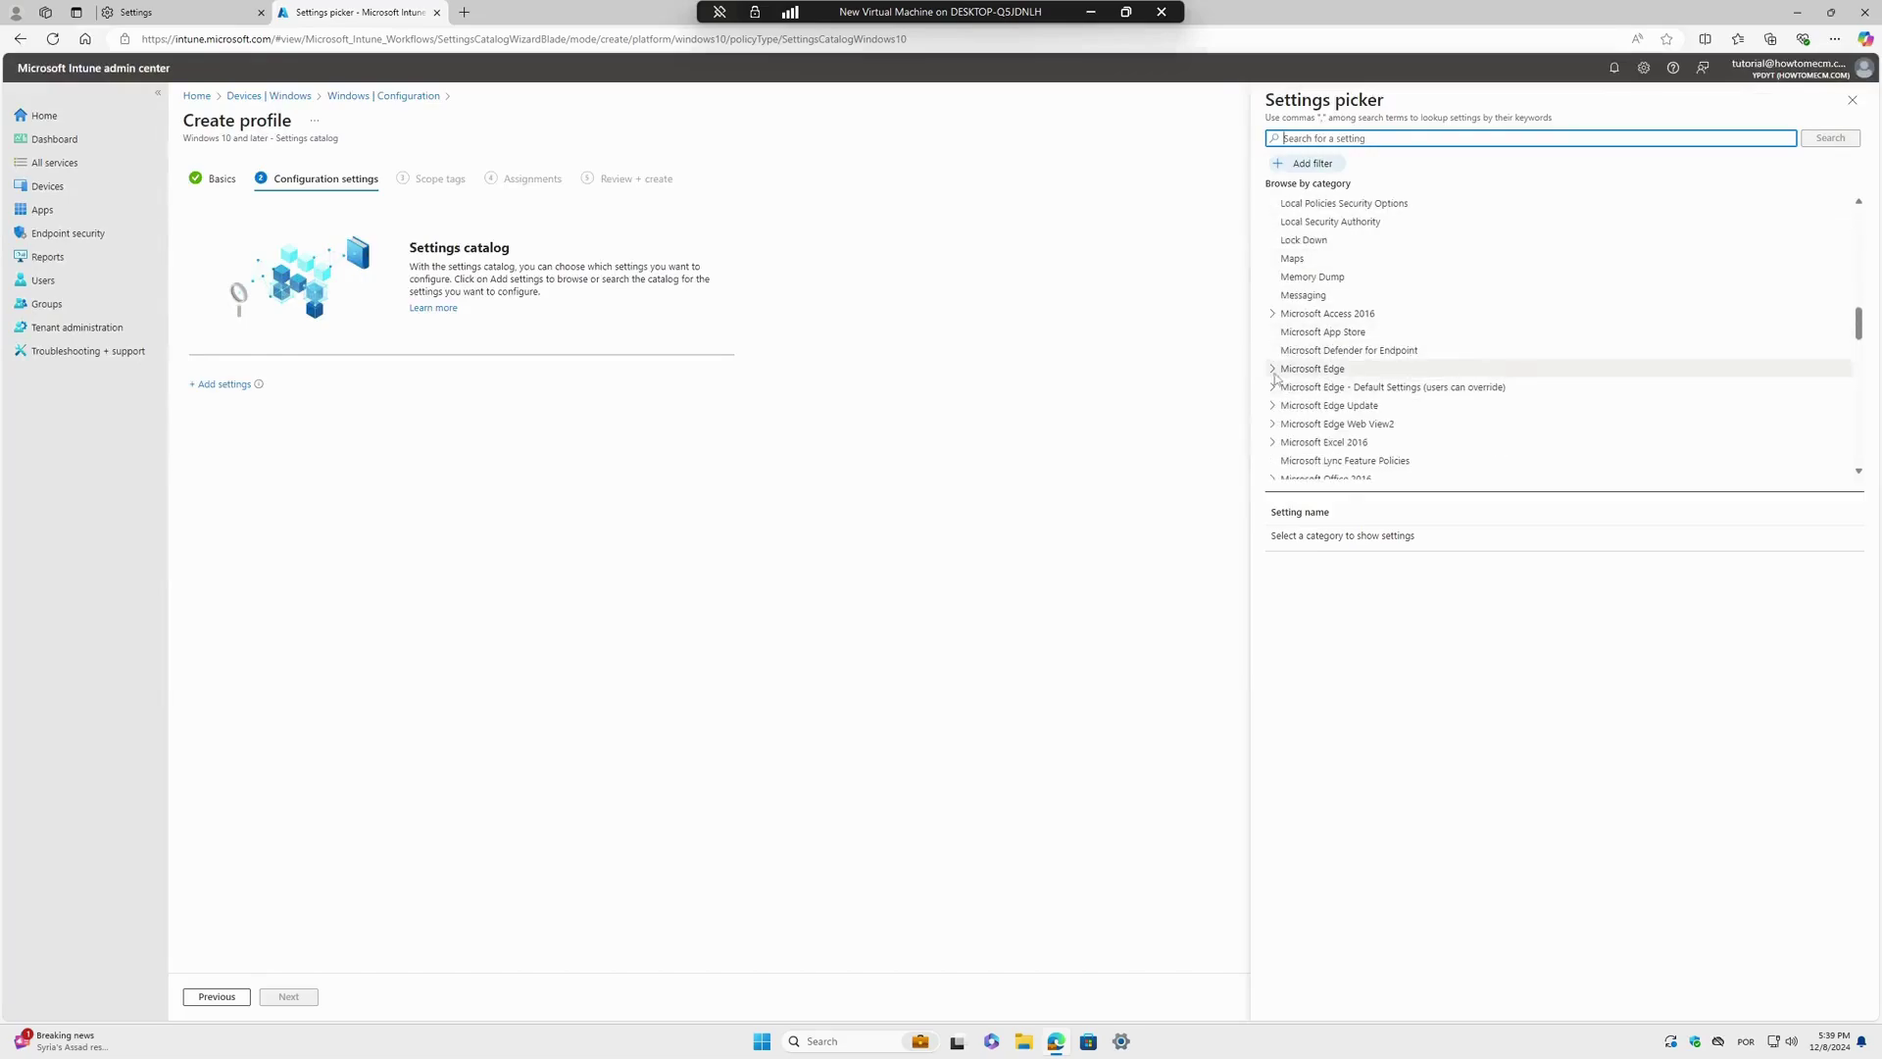
click(1314, 370)
scroll(1441, 401, down, 1)
scroll(1433, 400, down, 6)
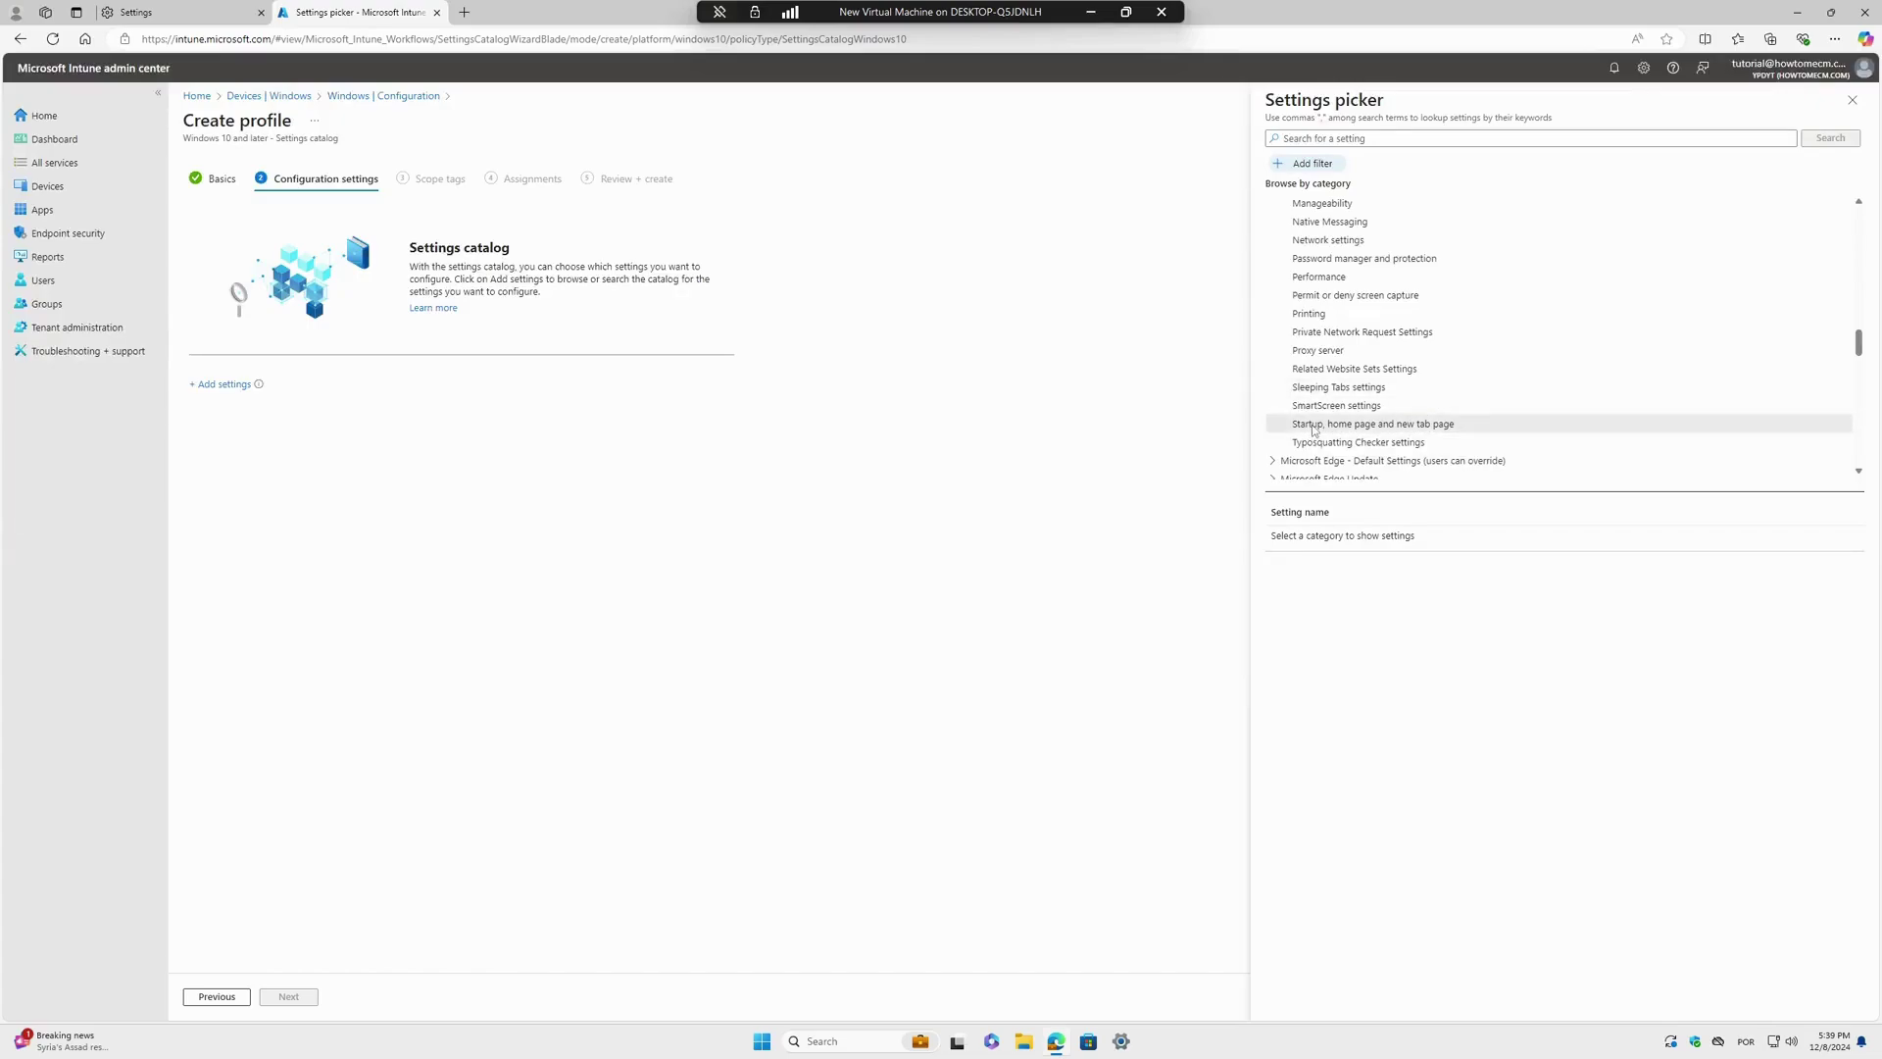
click(1314, 424)
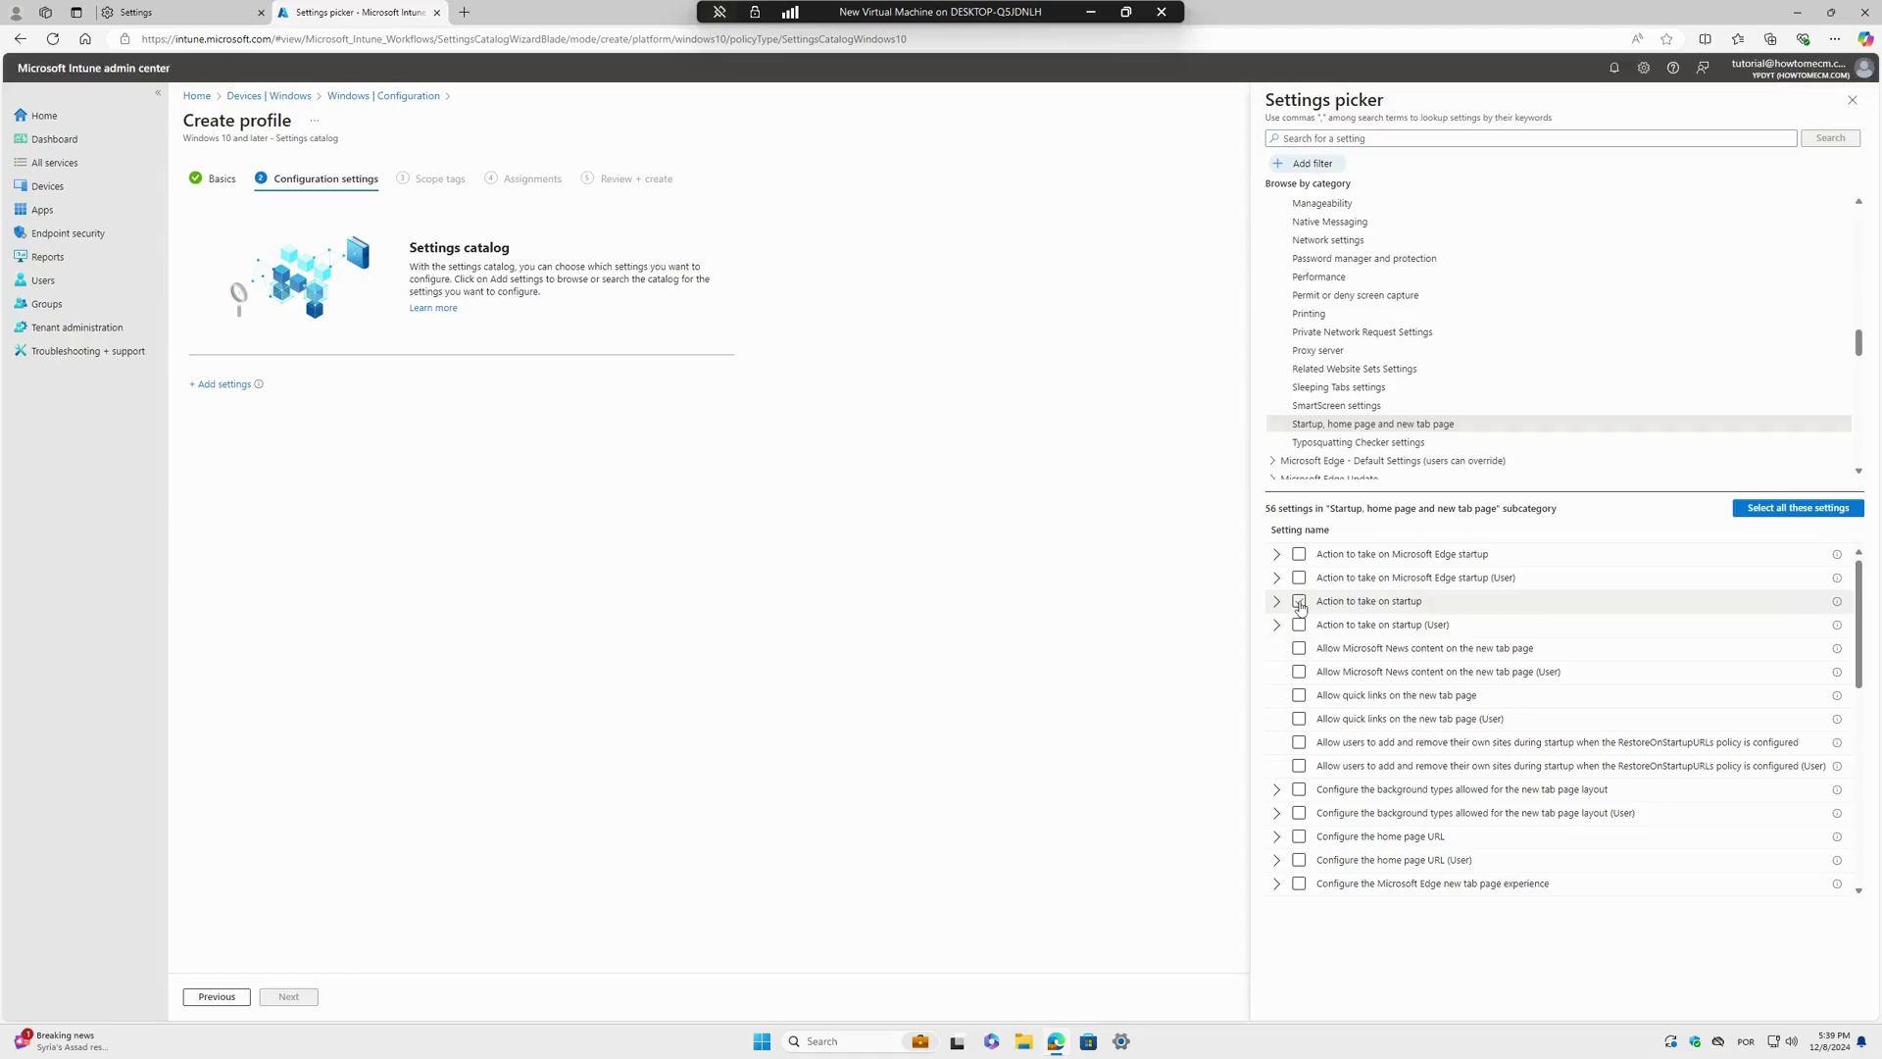
- Add startup action, home page URL, Show Home button, new-tab-as-home-page and startup sites settings
click(1299, 602)
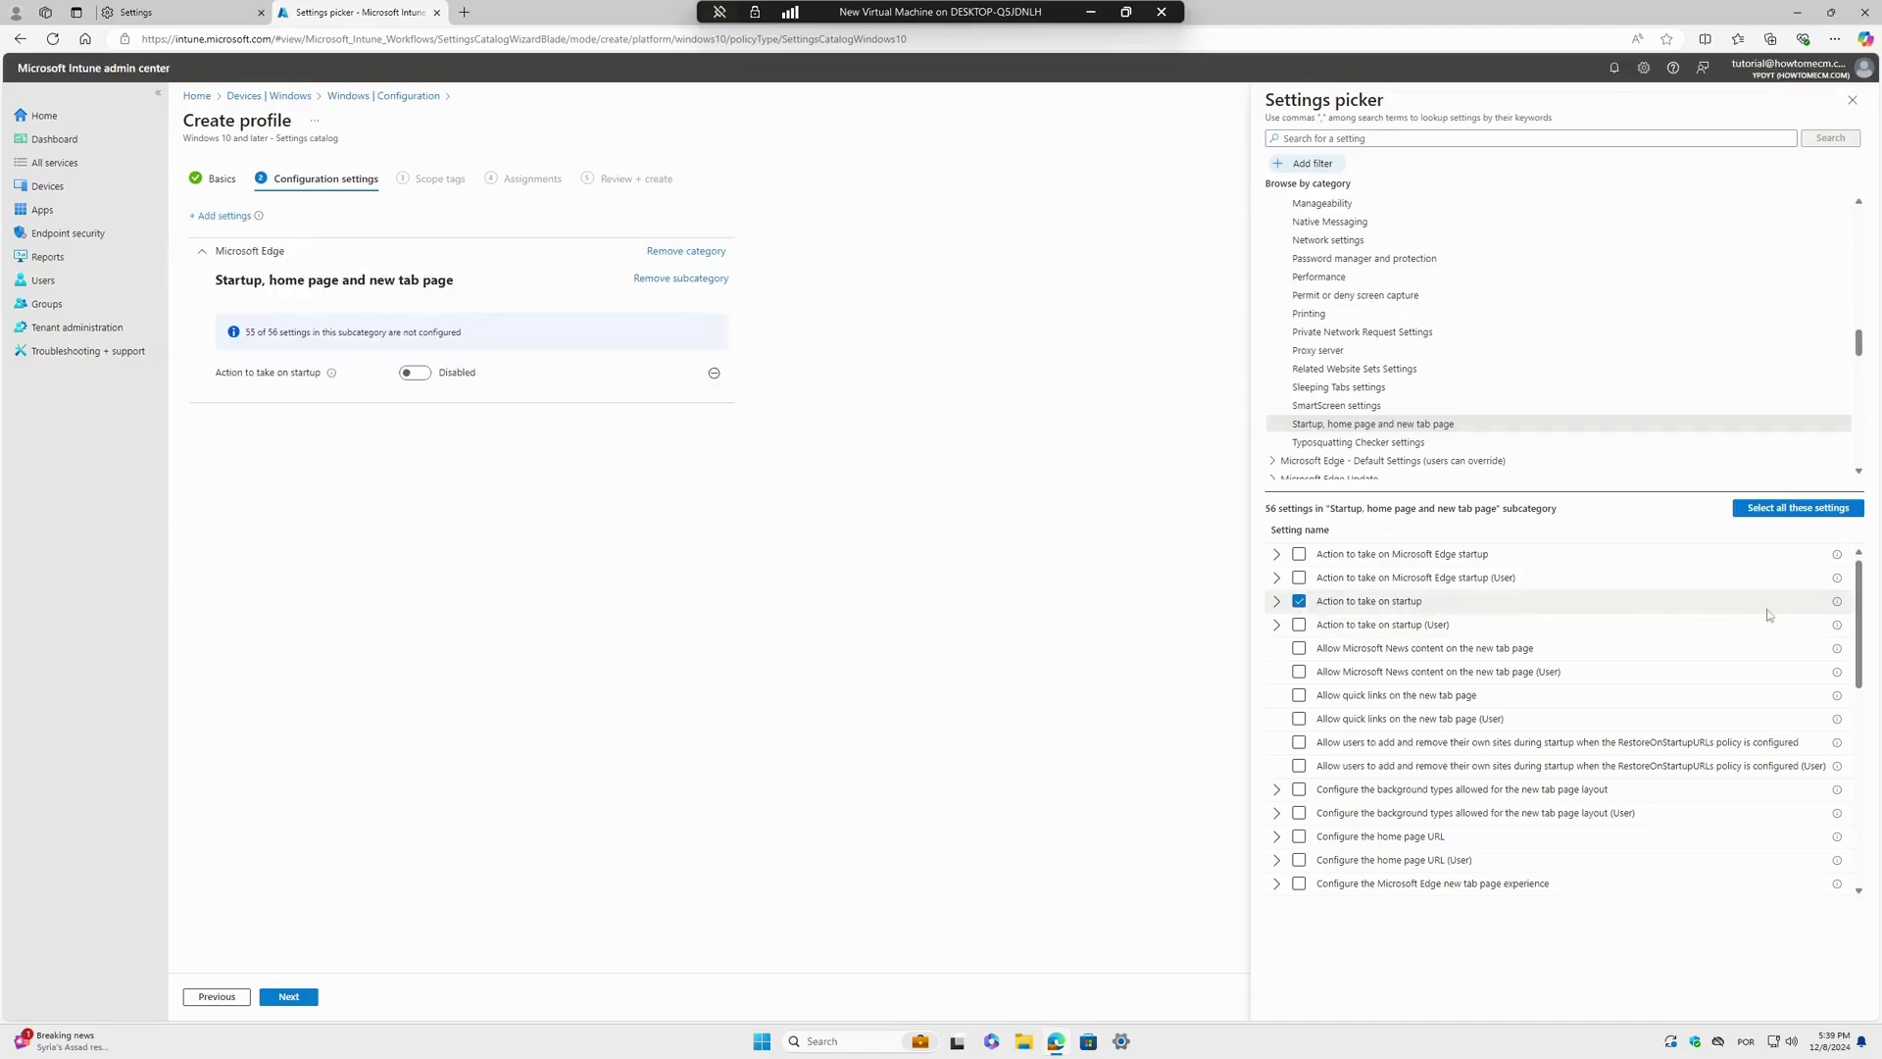
mouse_move(1837, 606)
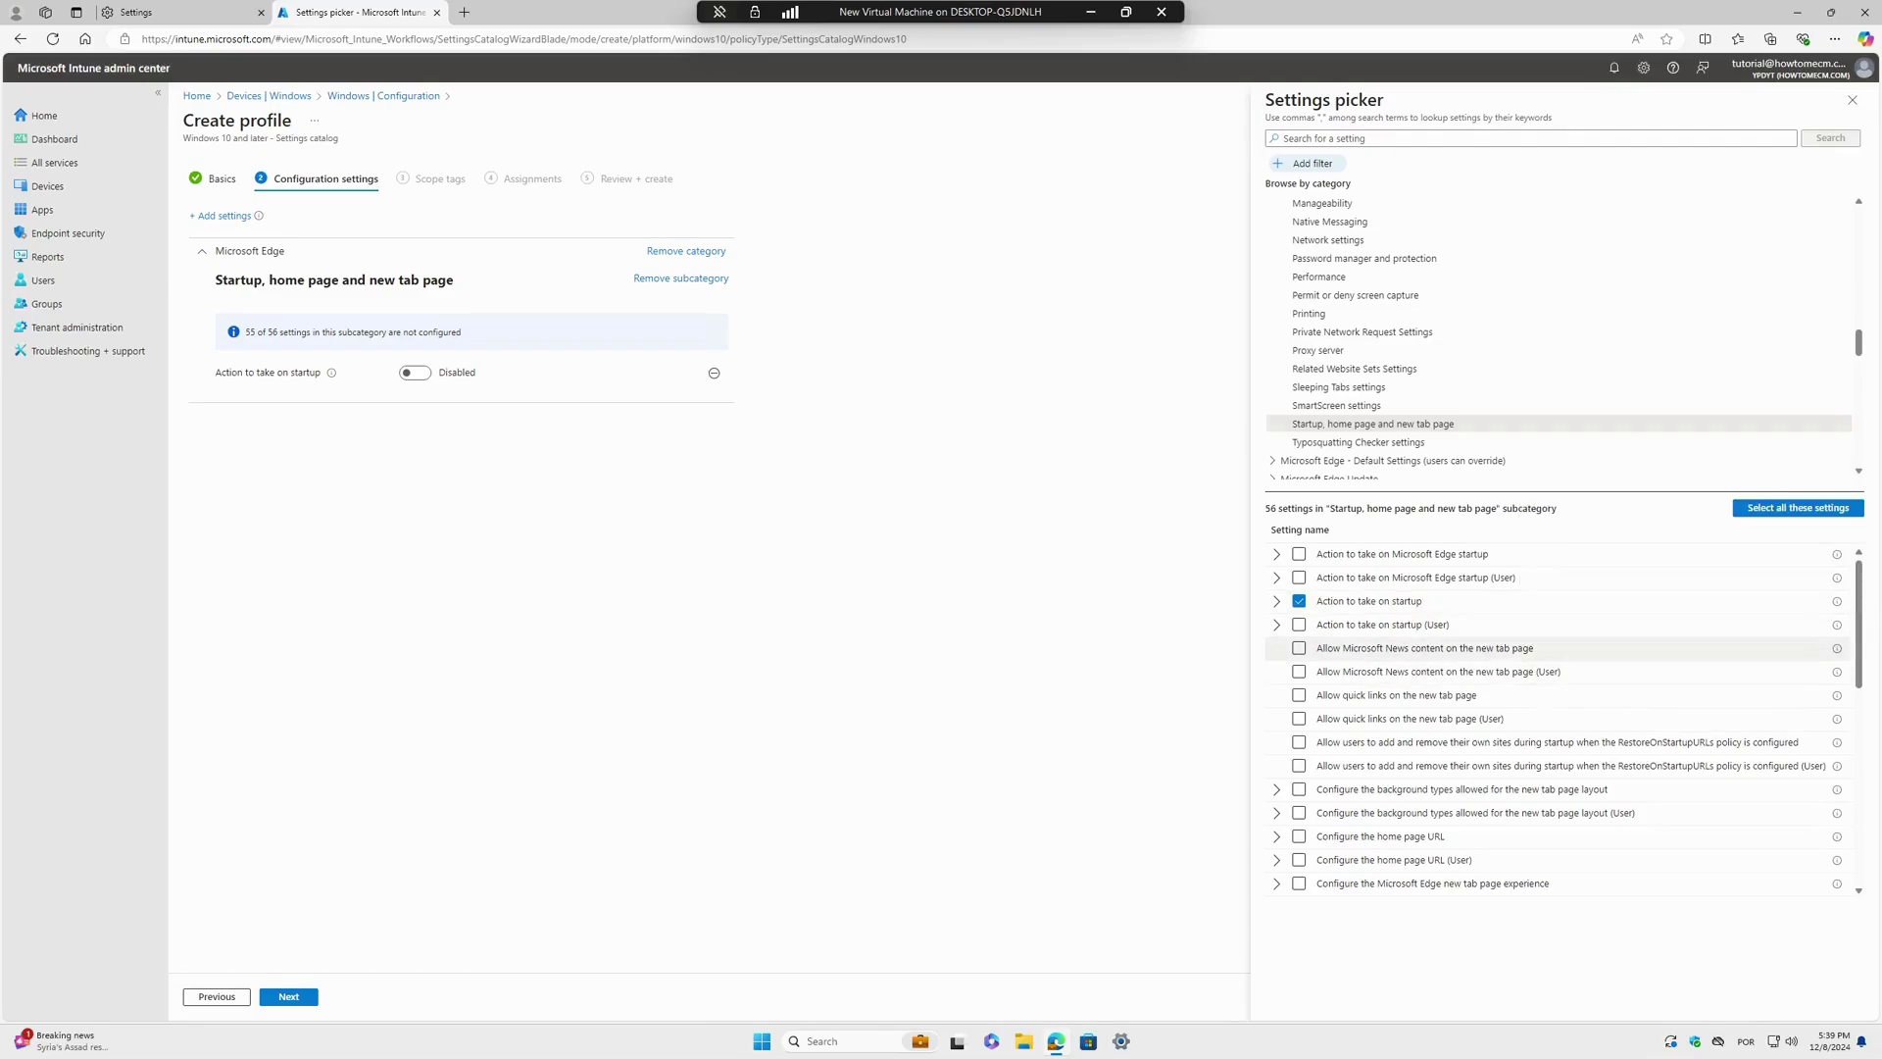
scroll(1299, 648, down, 1)
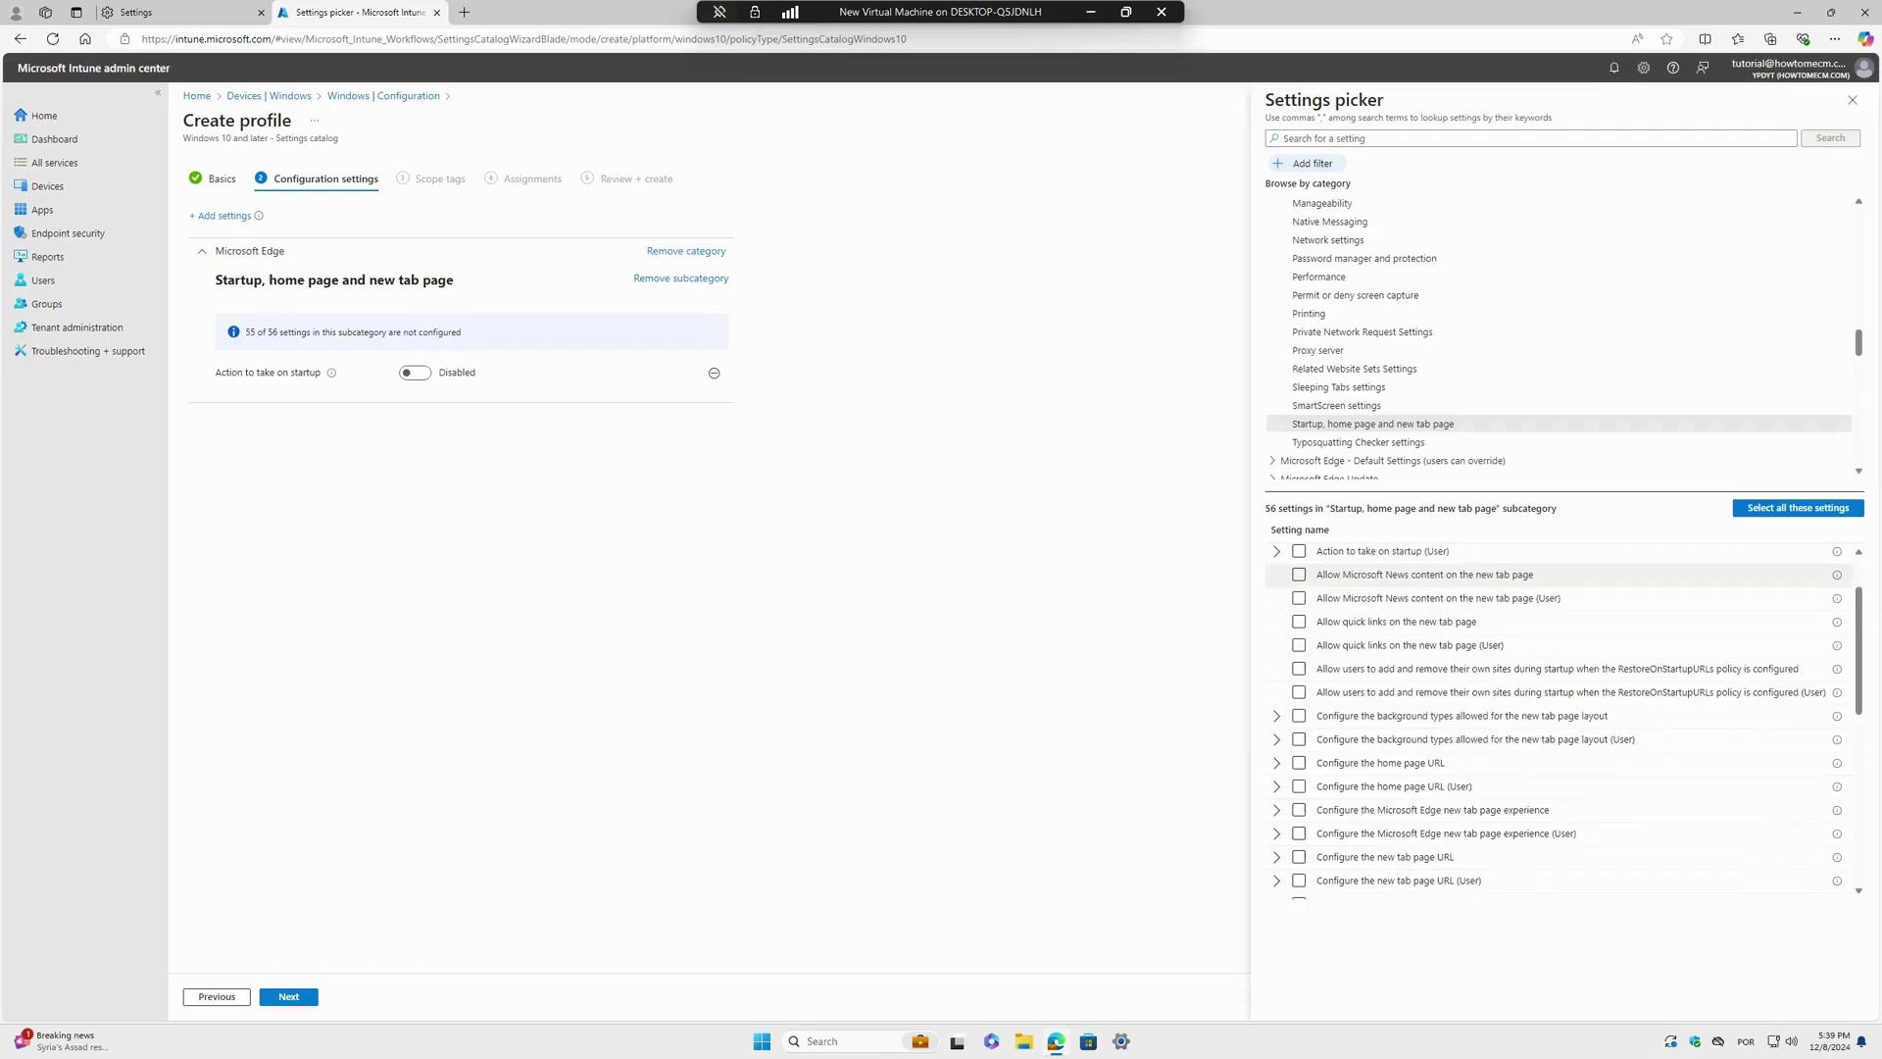
click(1299, 764)
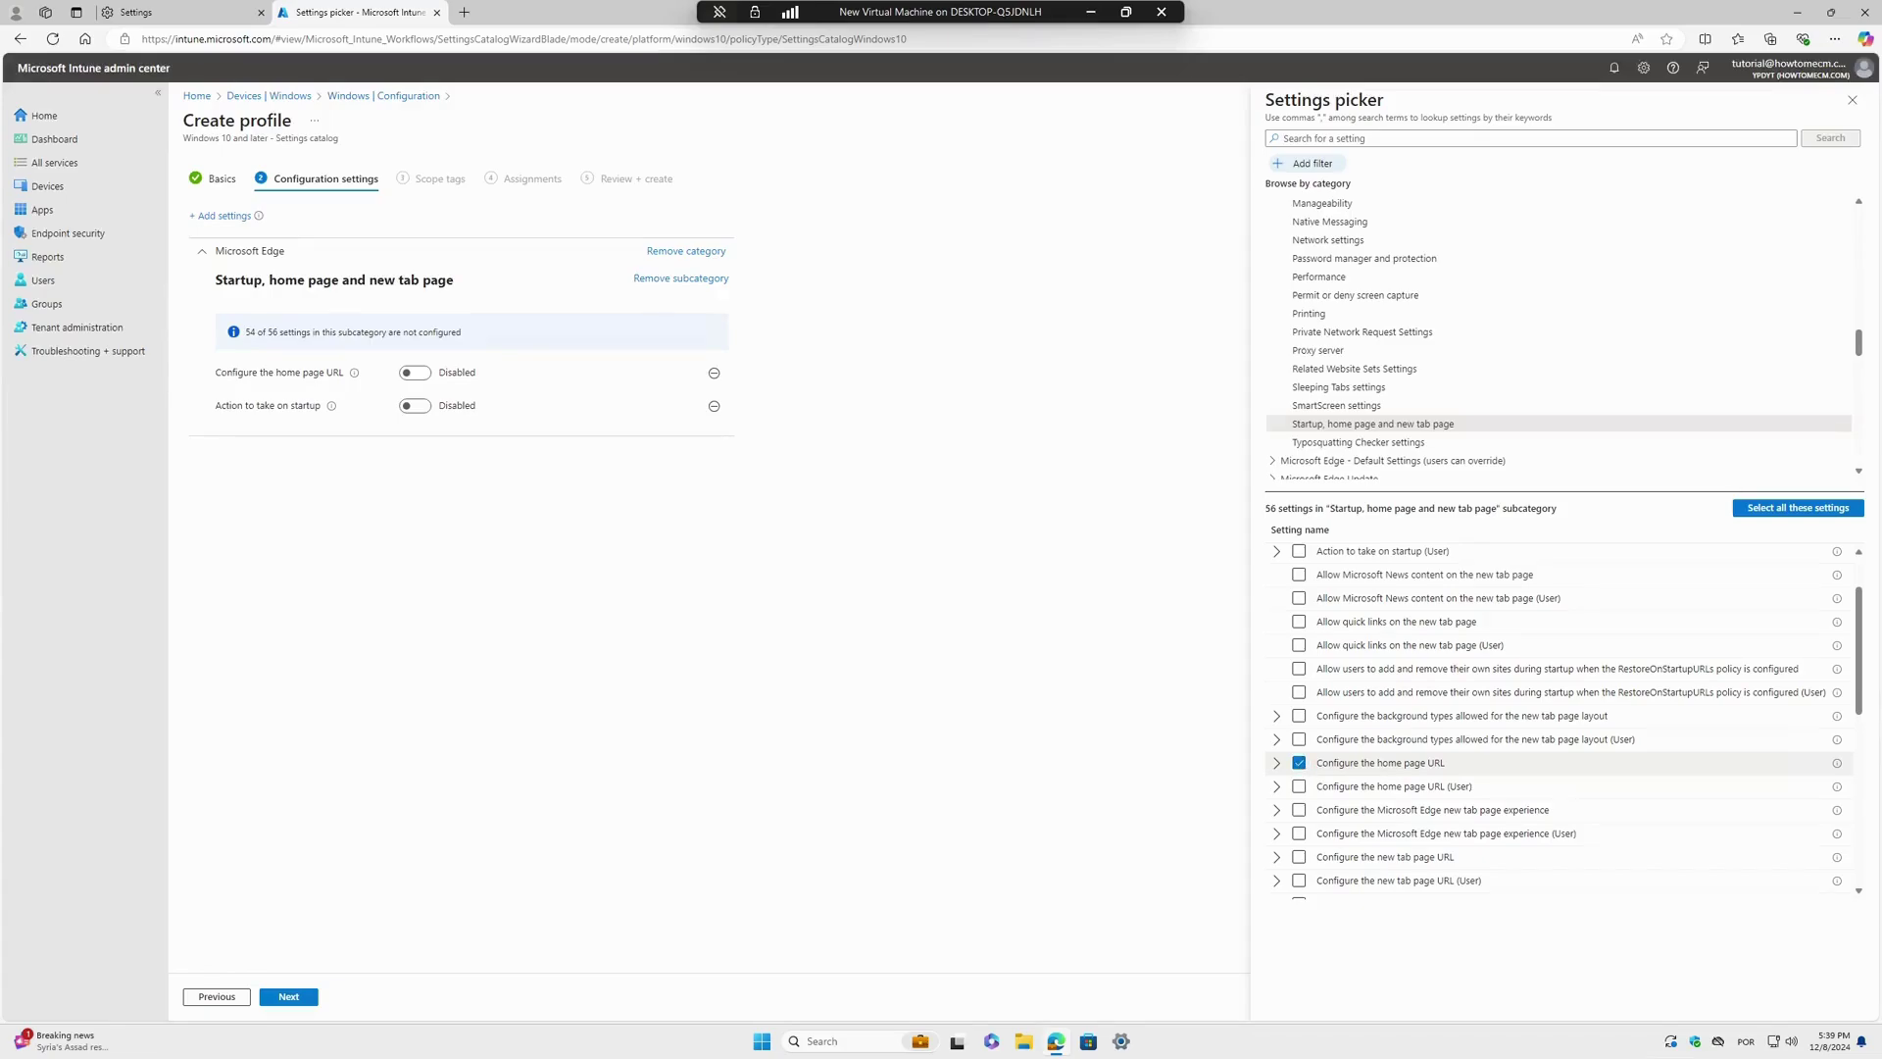
scroll(1558, 762, down, 2)
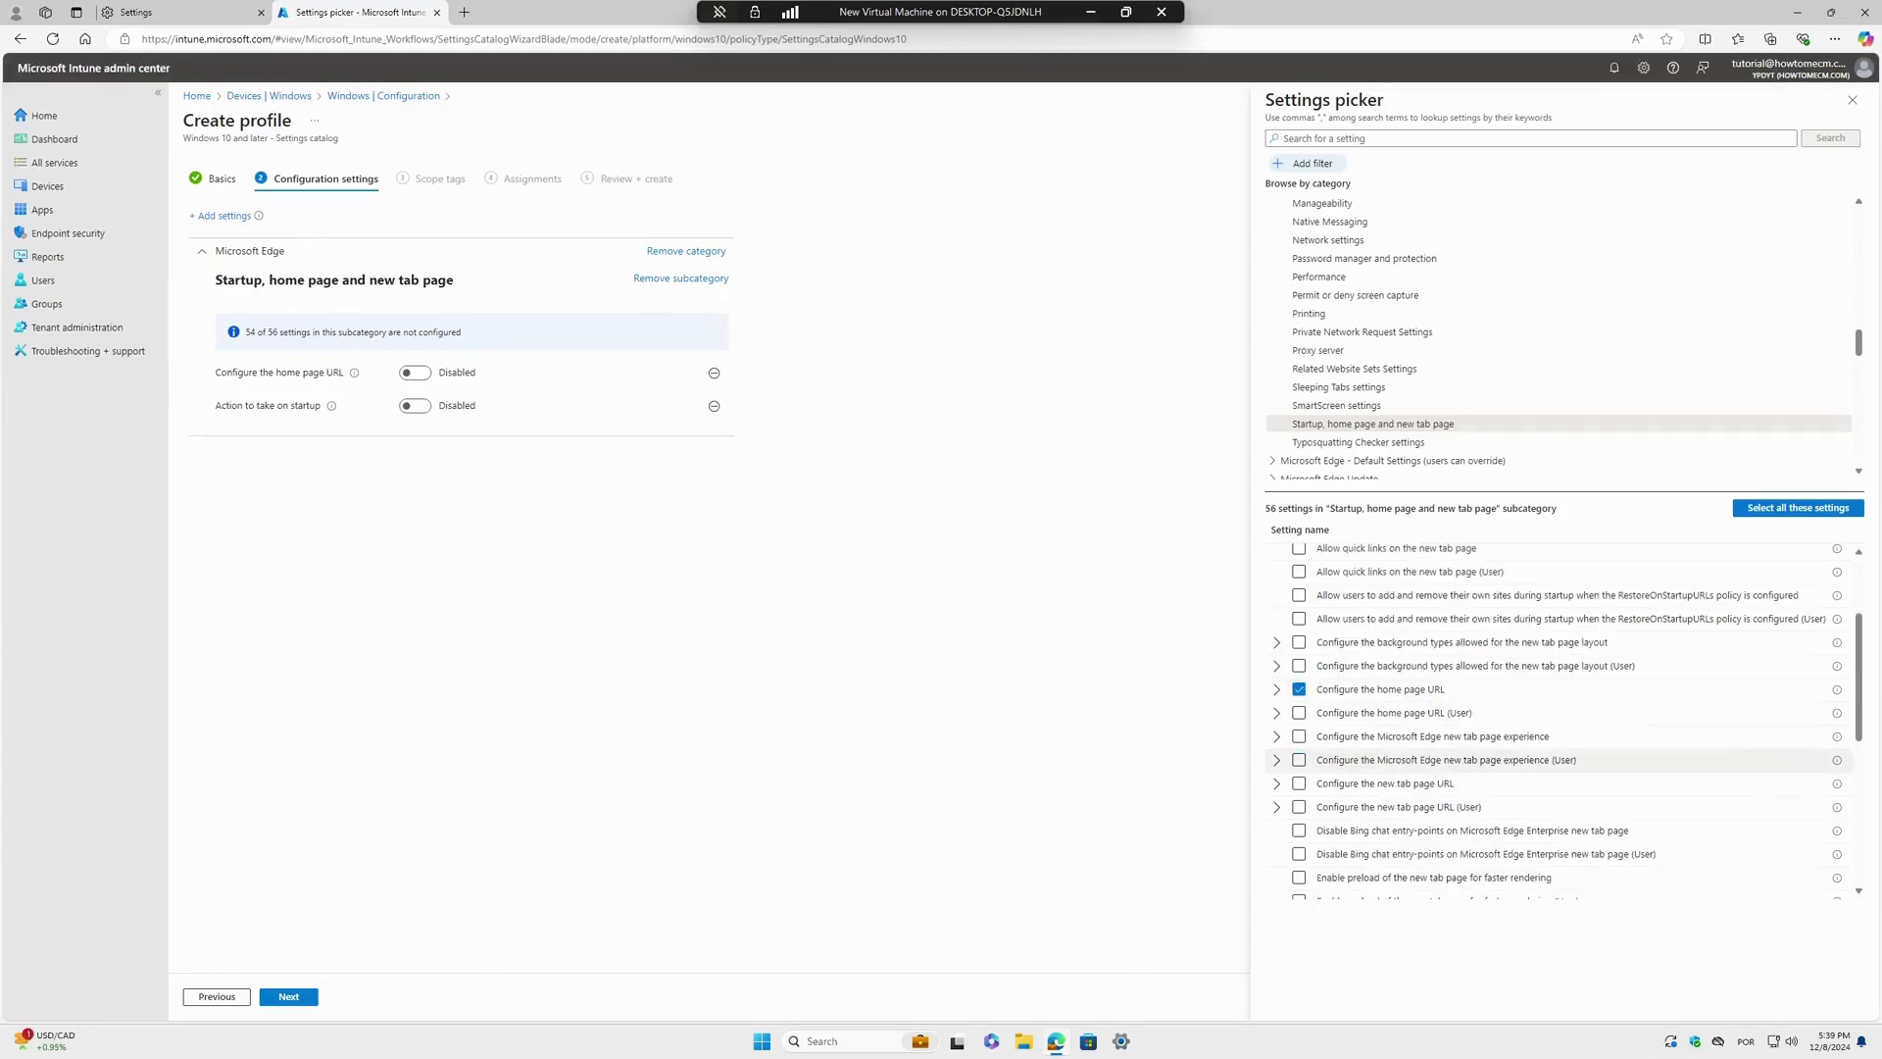
scroll(1423, 769, down, 4)
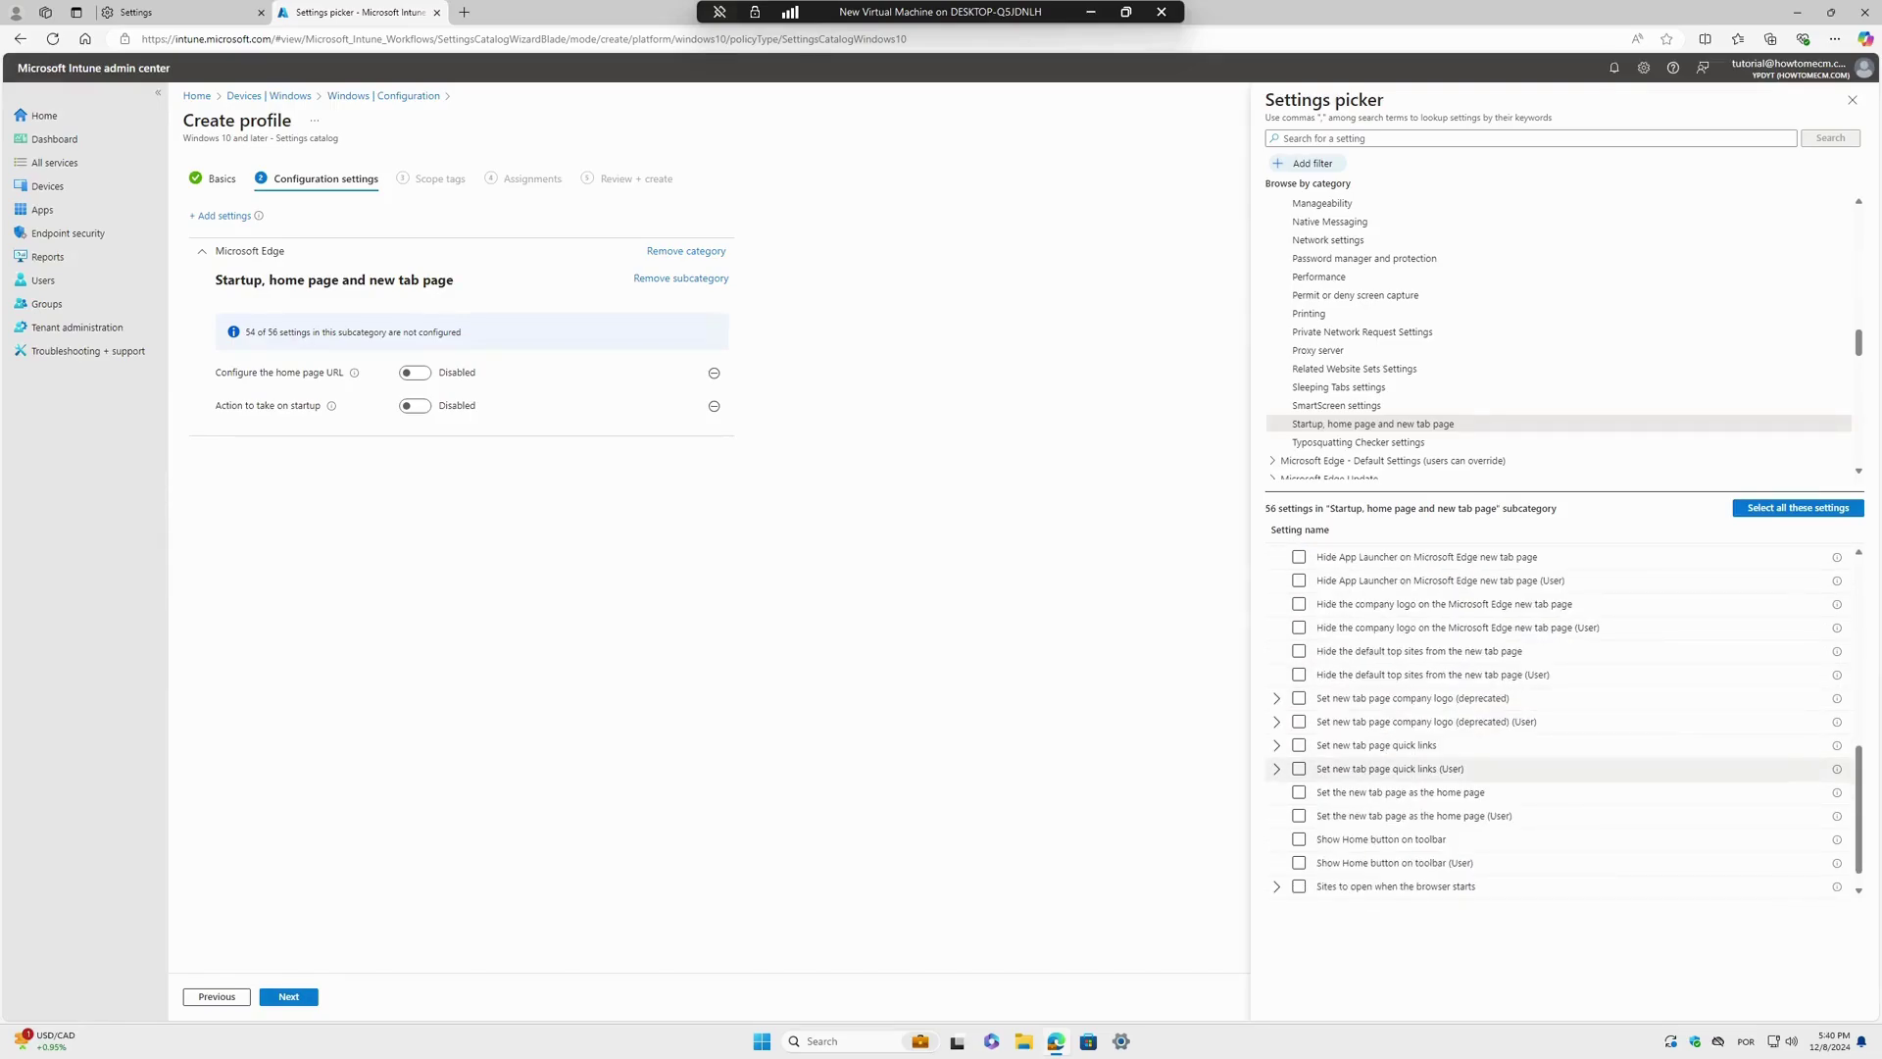
click(1299, 840)
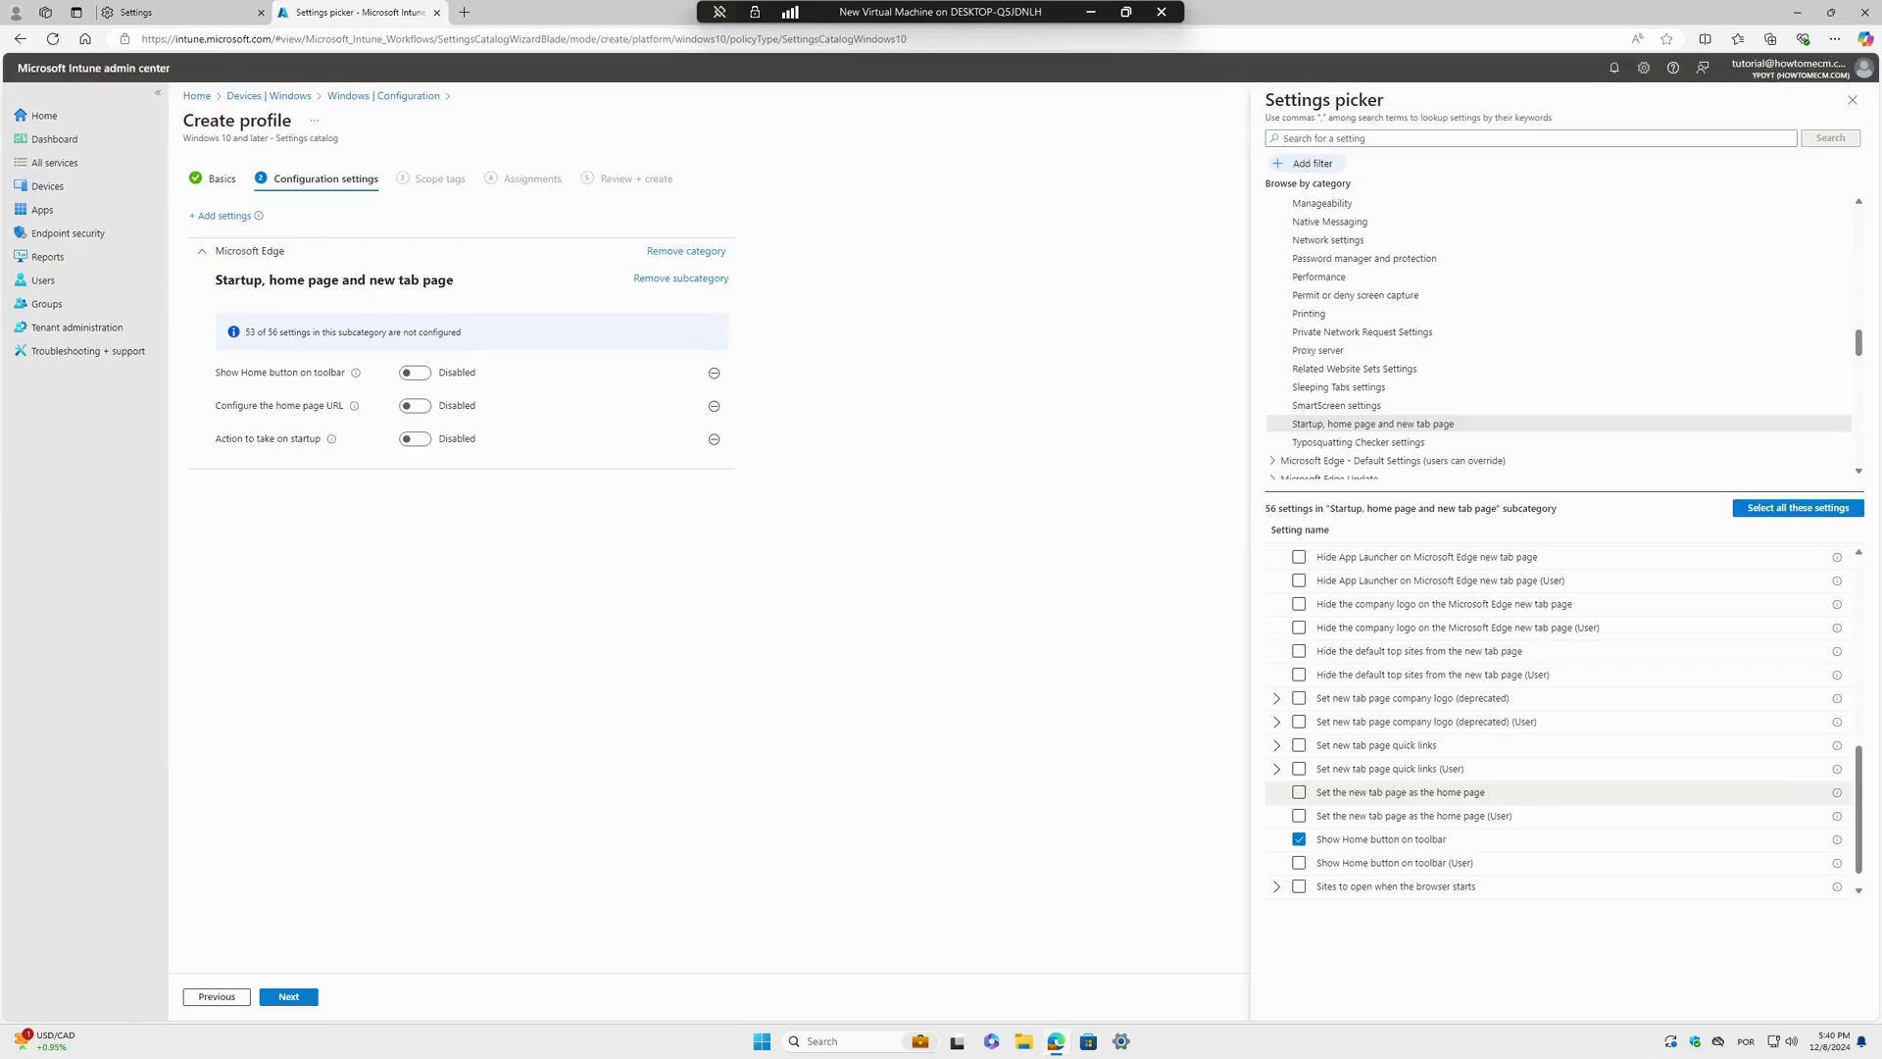
click(1298, 792)
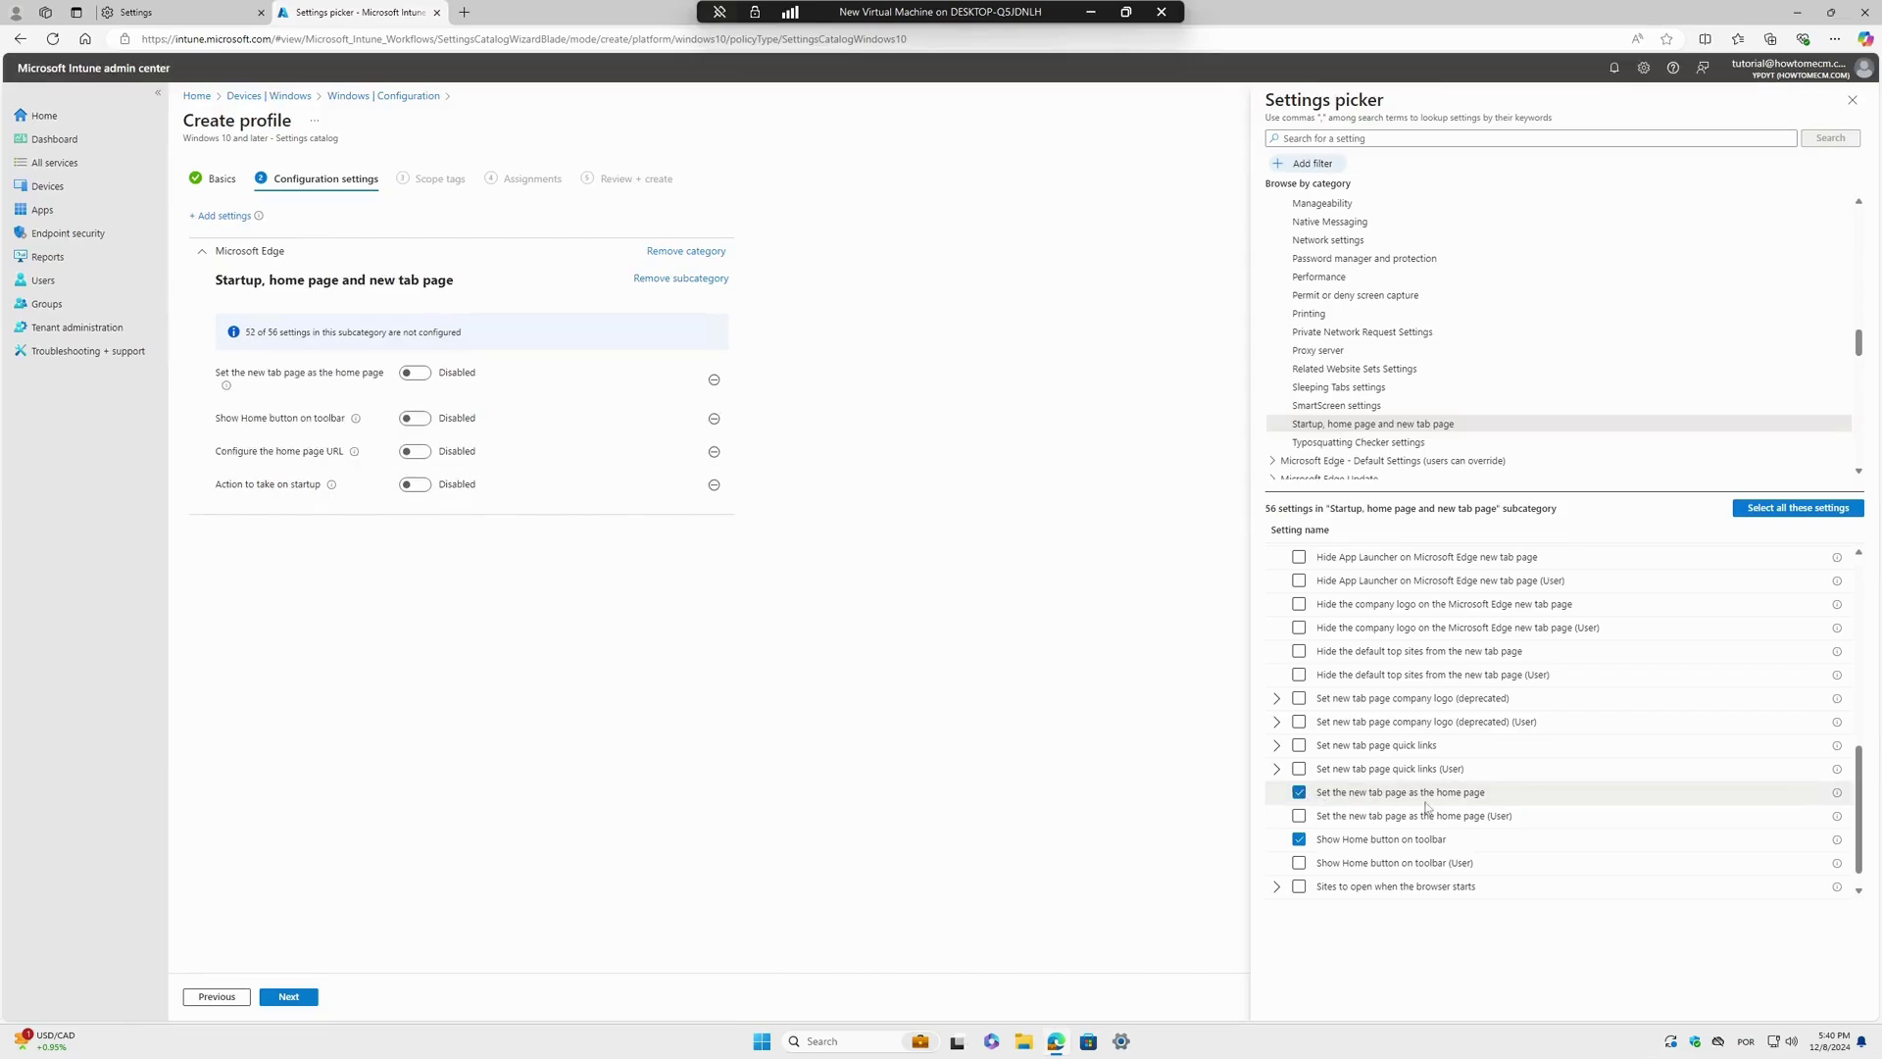
scroll(1426, 814, down, 1)
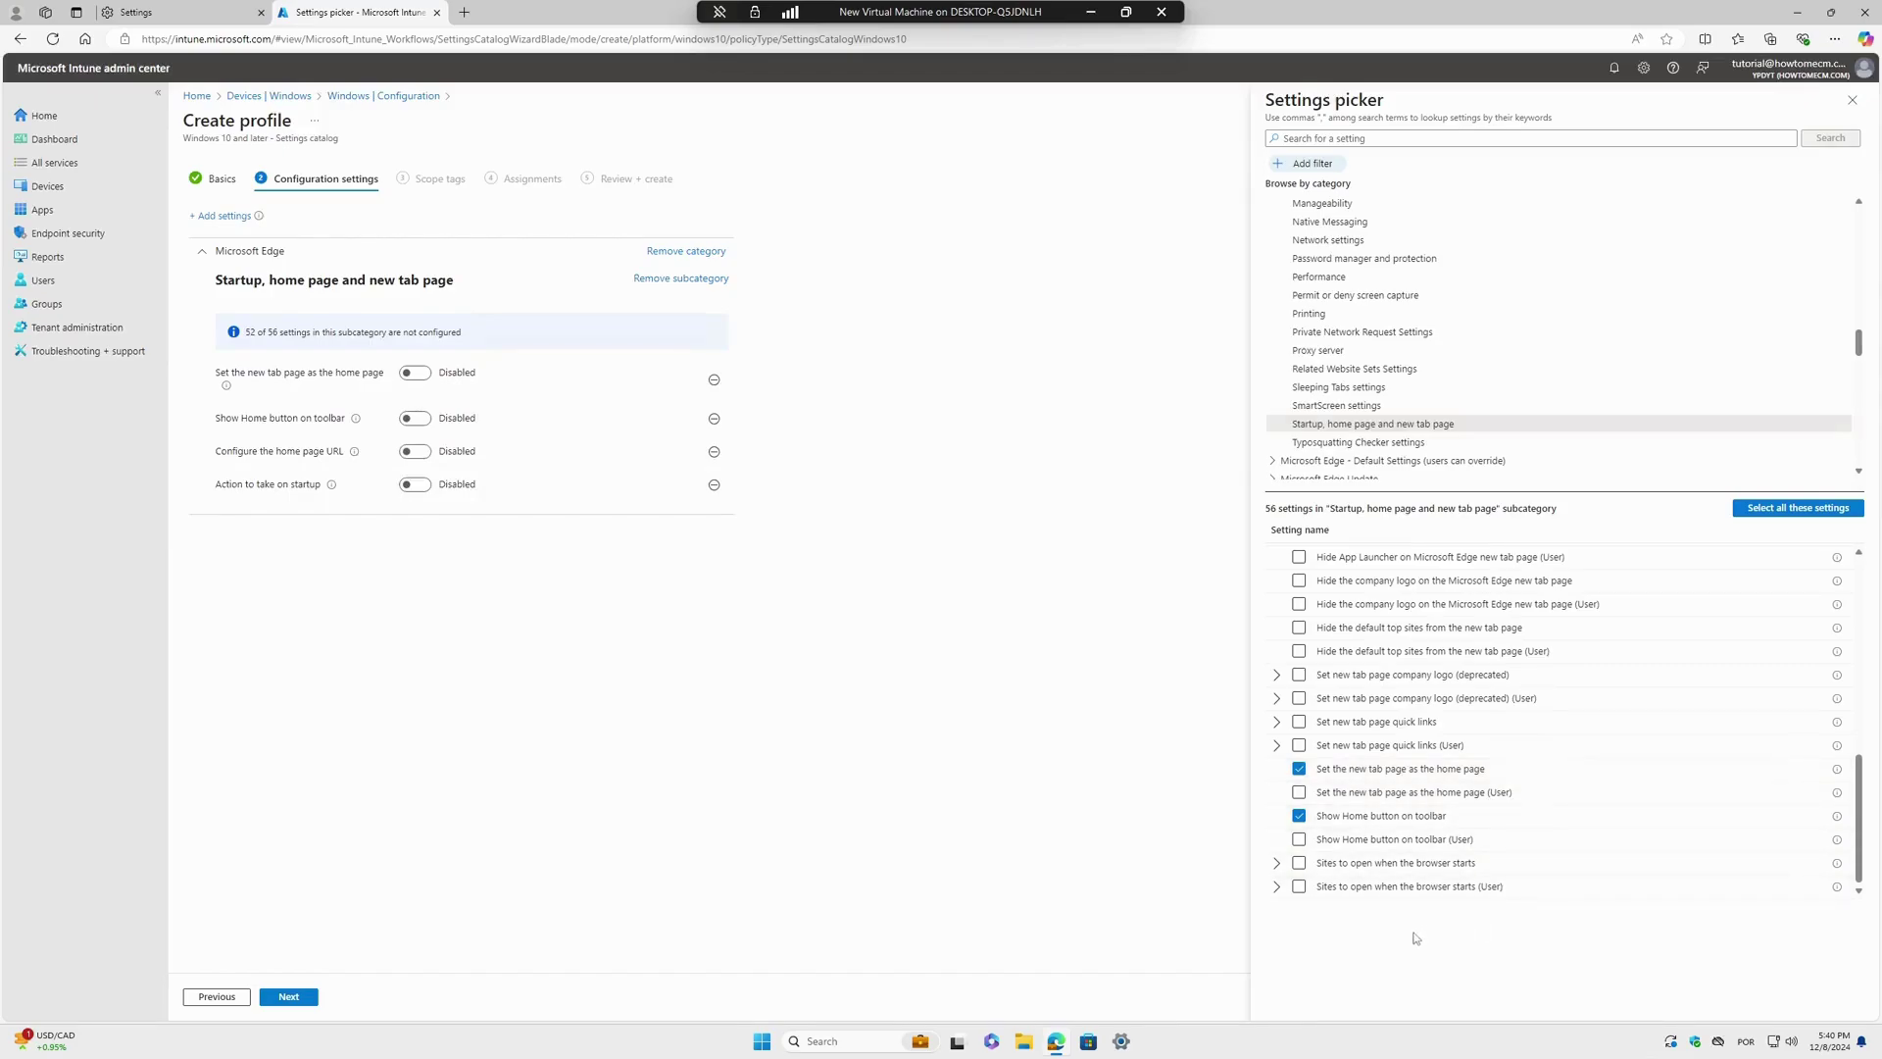
click(1299, 864)
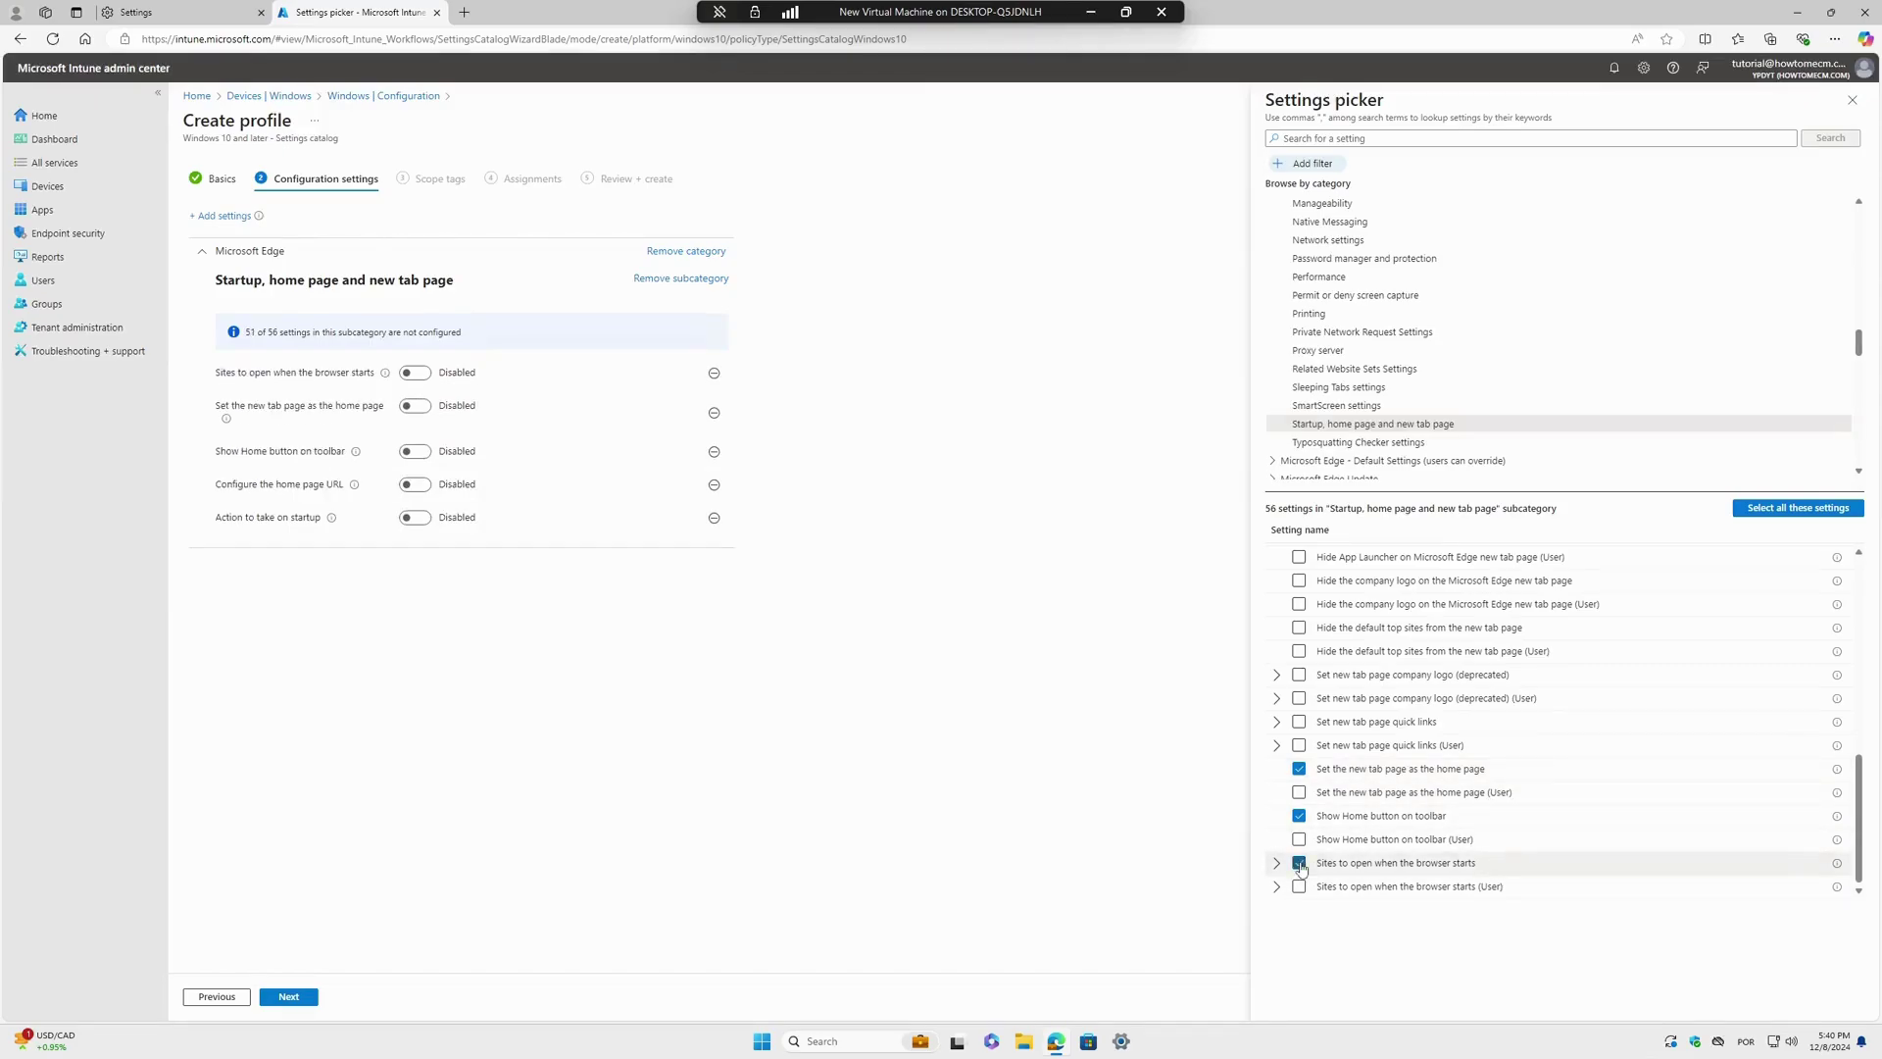
- Enable Action to take on startup and set it to 'Open a list of URLs'
click(1851, 102)
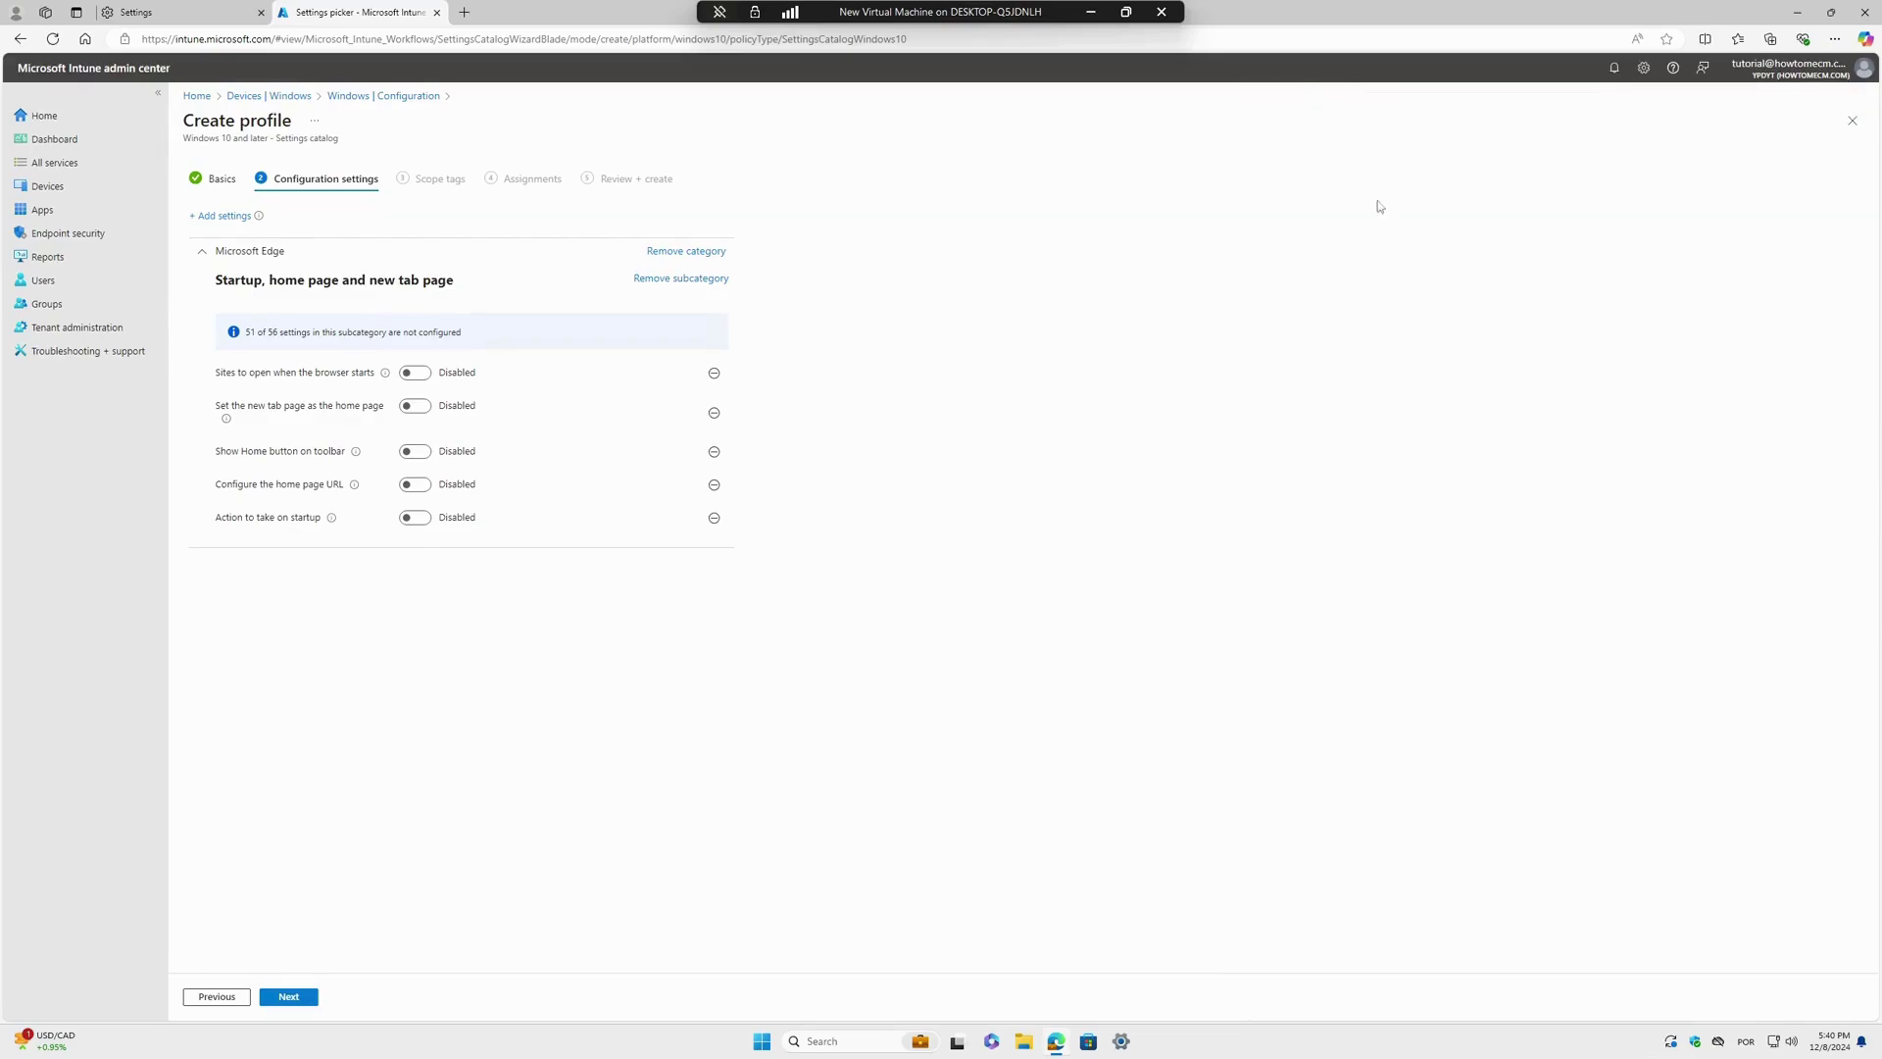
drag(236, 524, 331, 520)
click(422, 520)
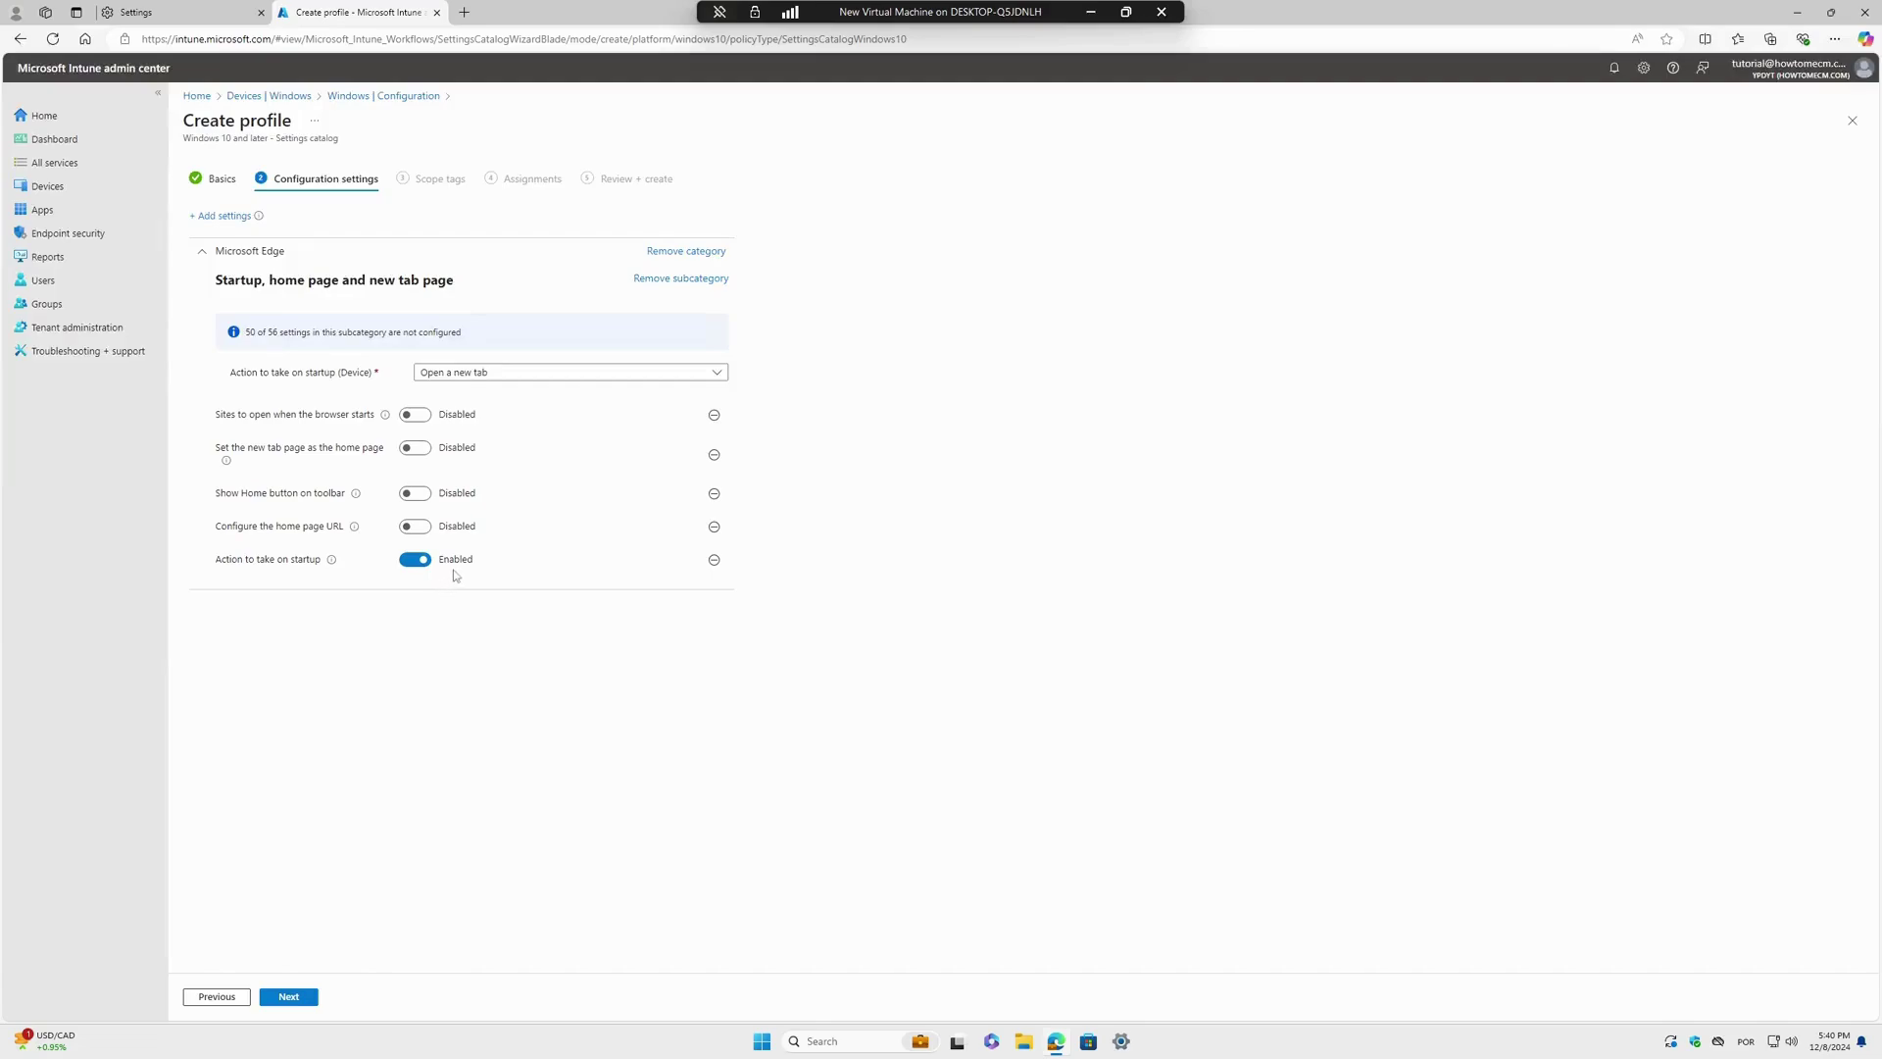
drag(228, 372, 383, 376)
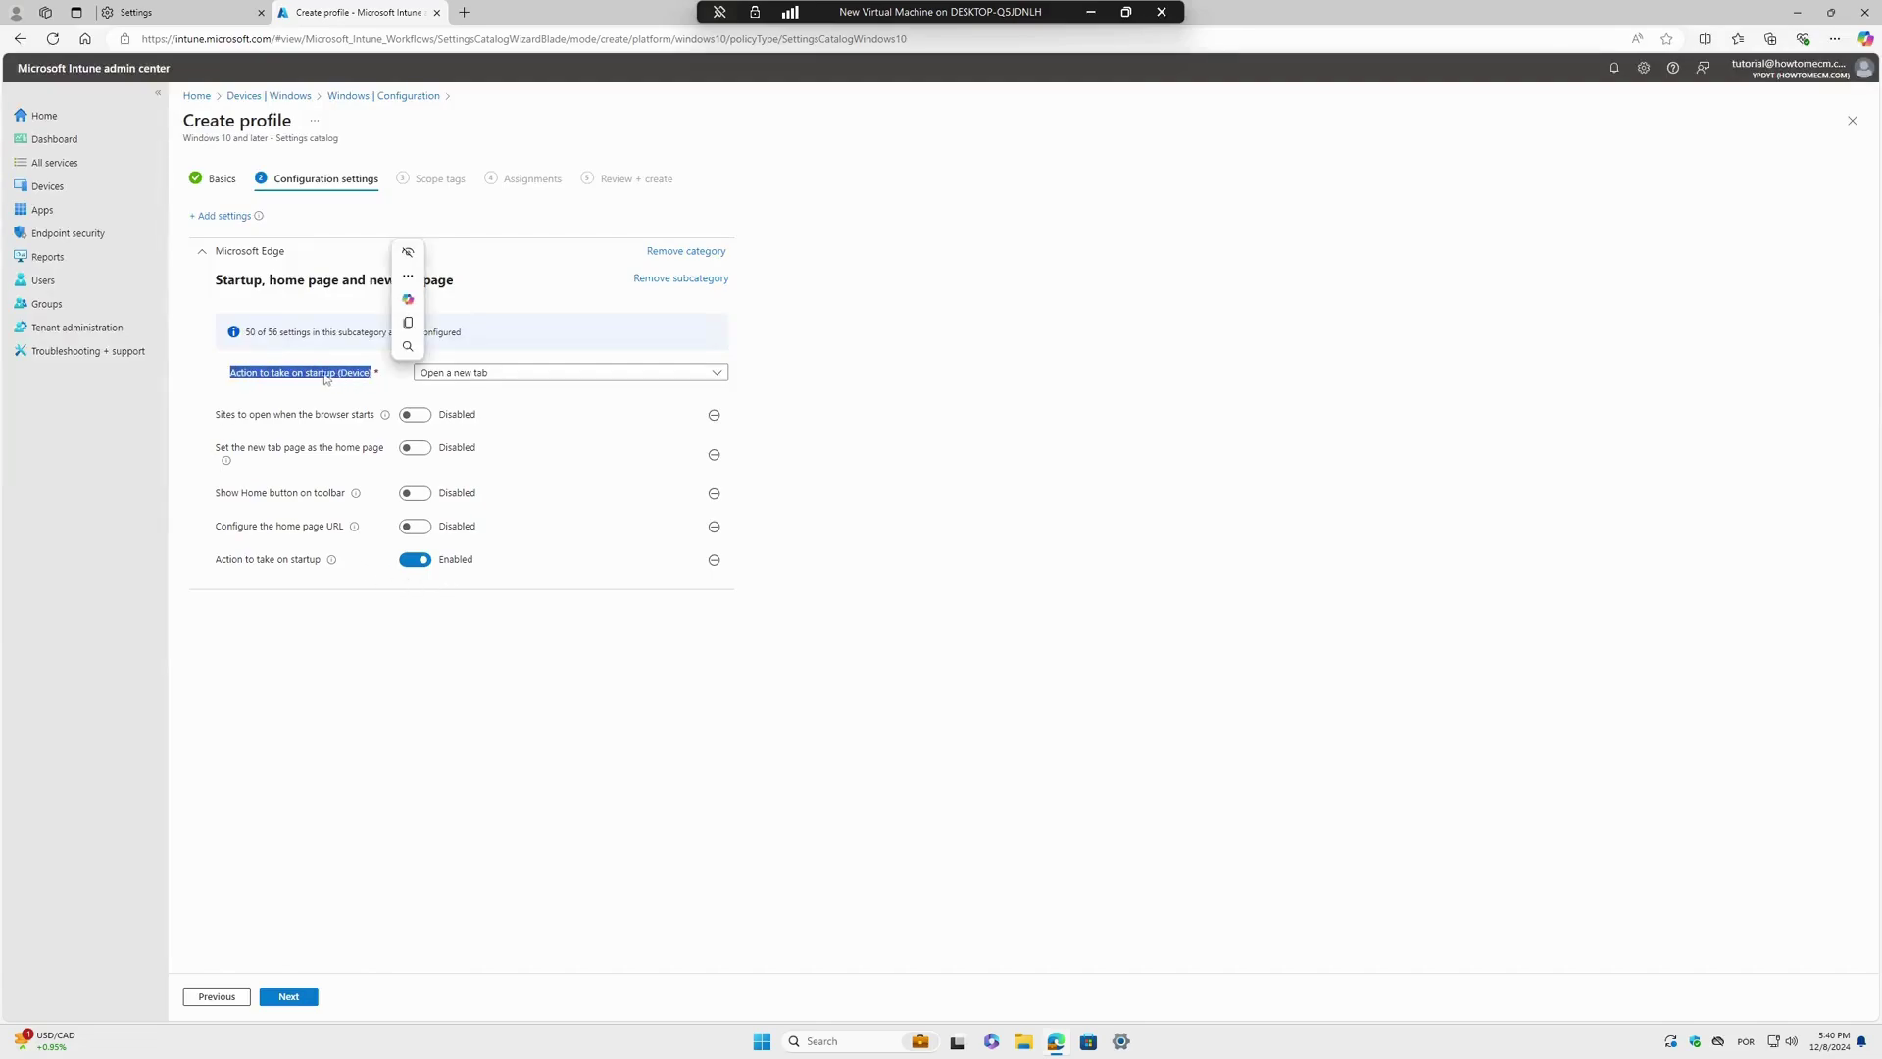
click(382, 378)
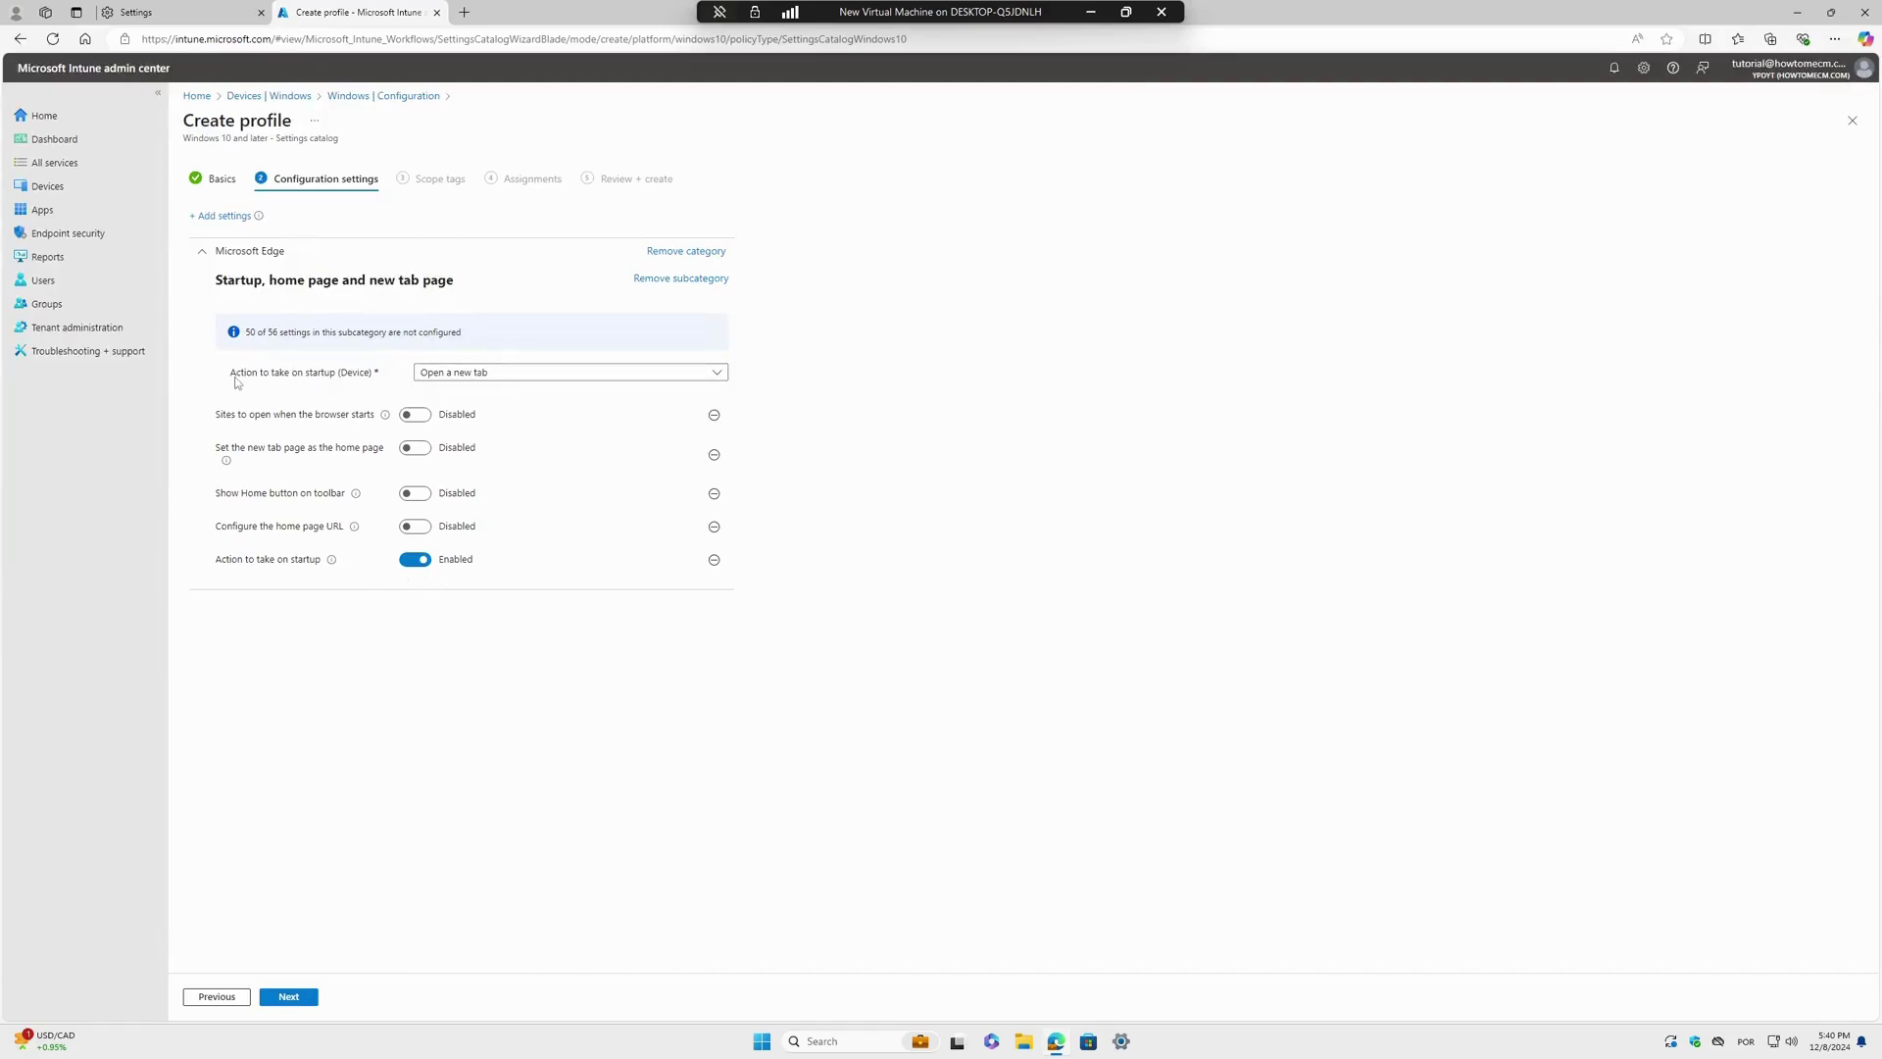
drag(230, 381, 343, 386)
click(510, 378)
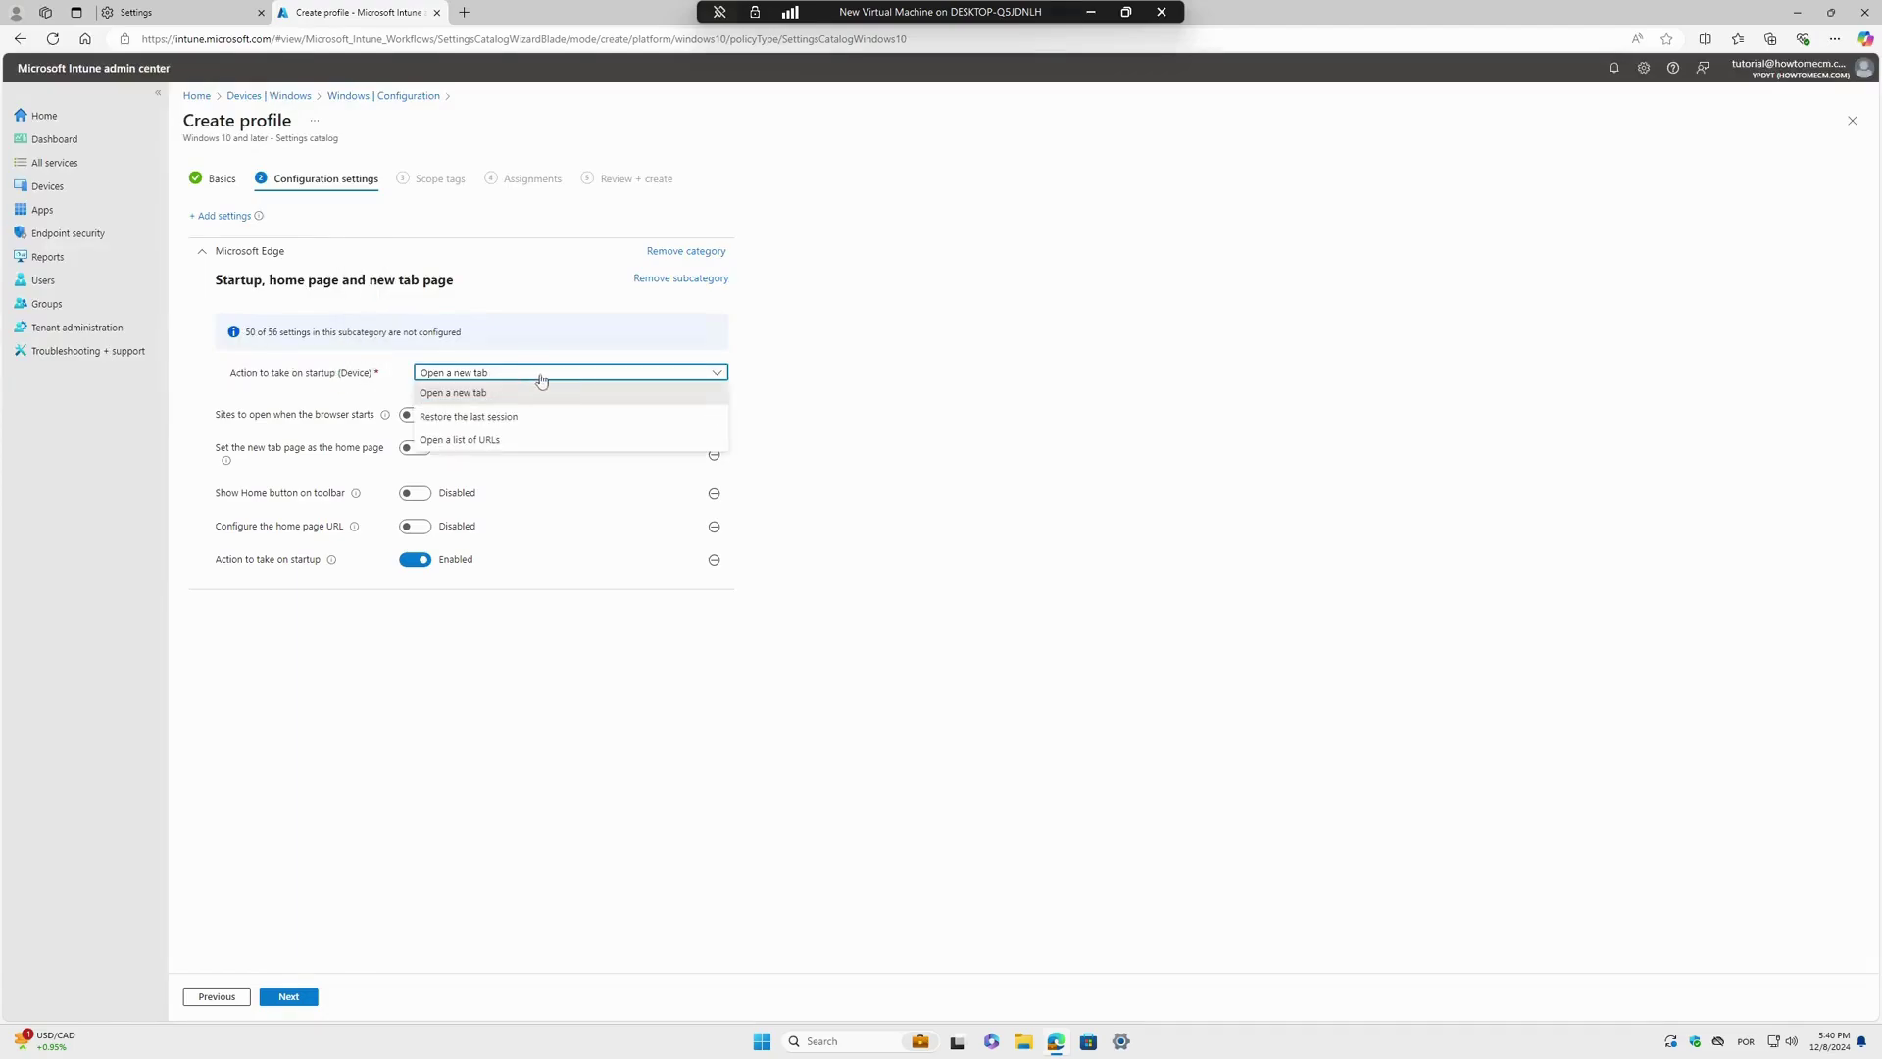
click(472, 440)
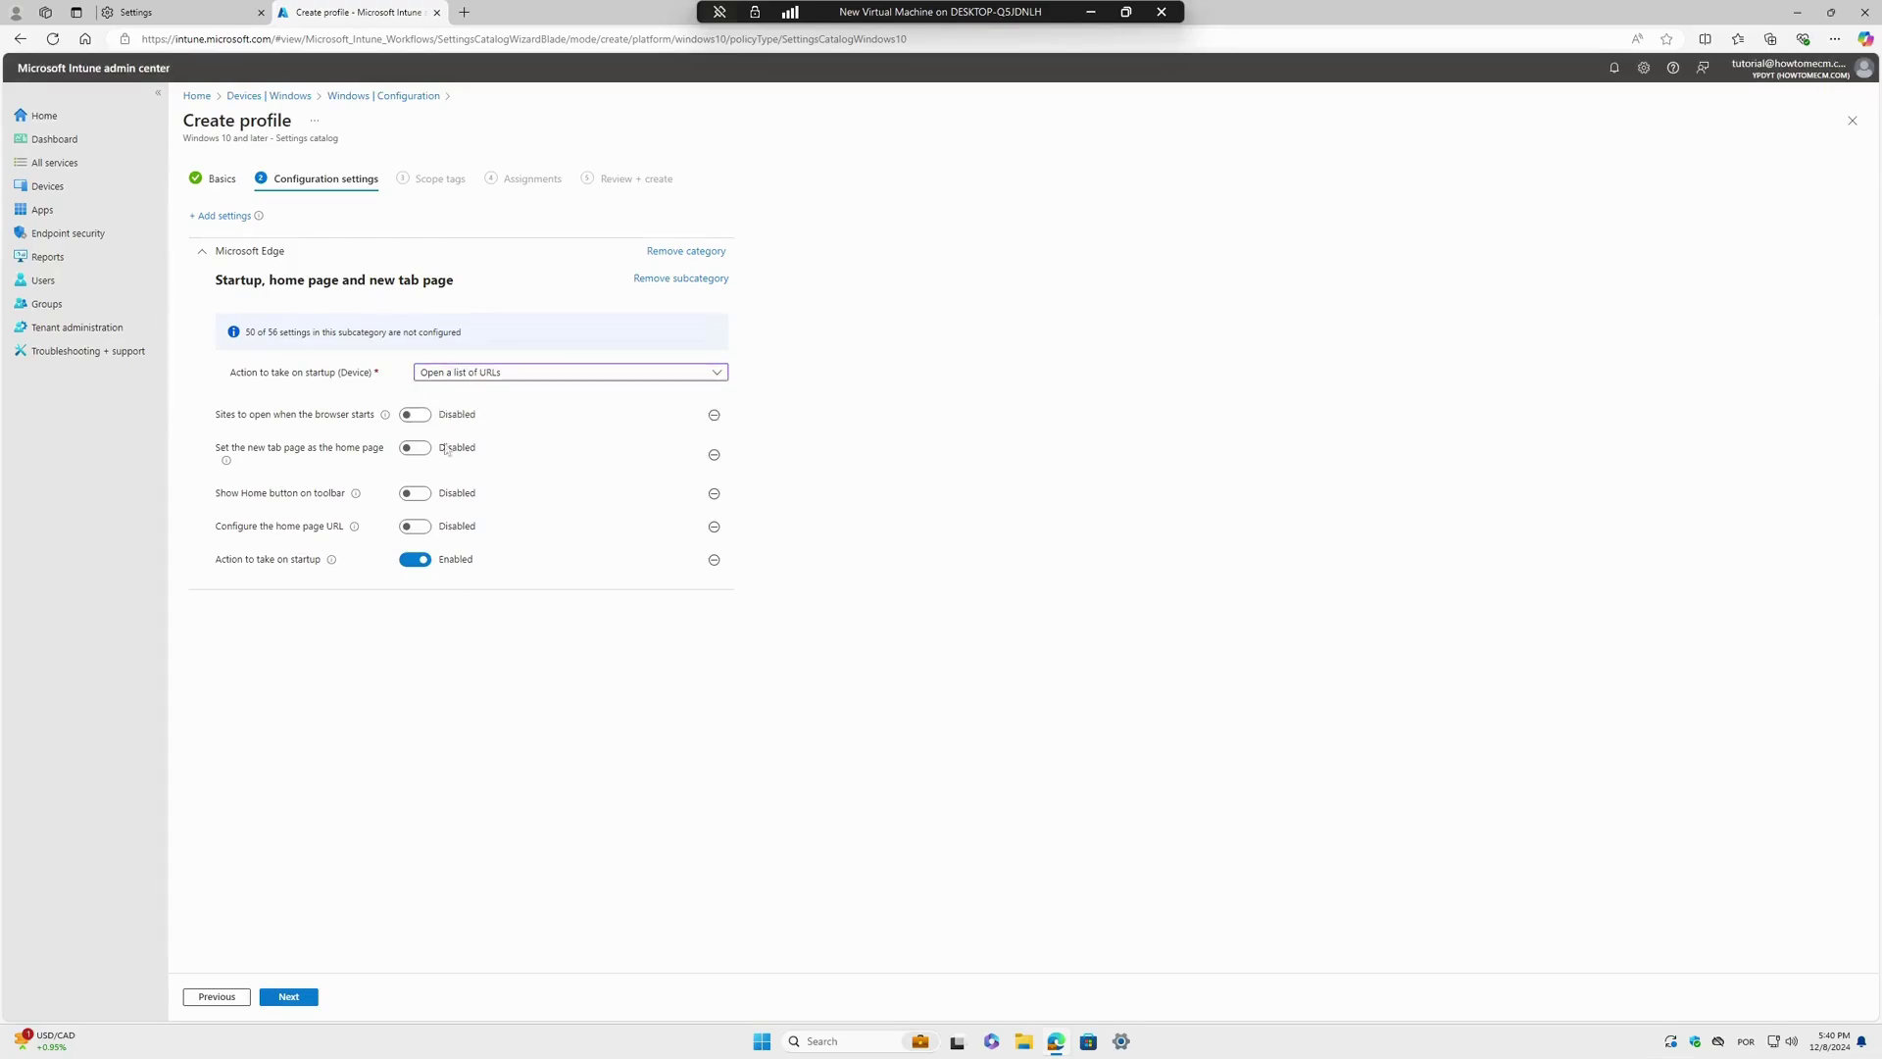
drag(214, 413, 380, 421)
click(413, 417)
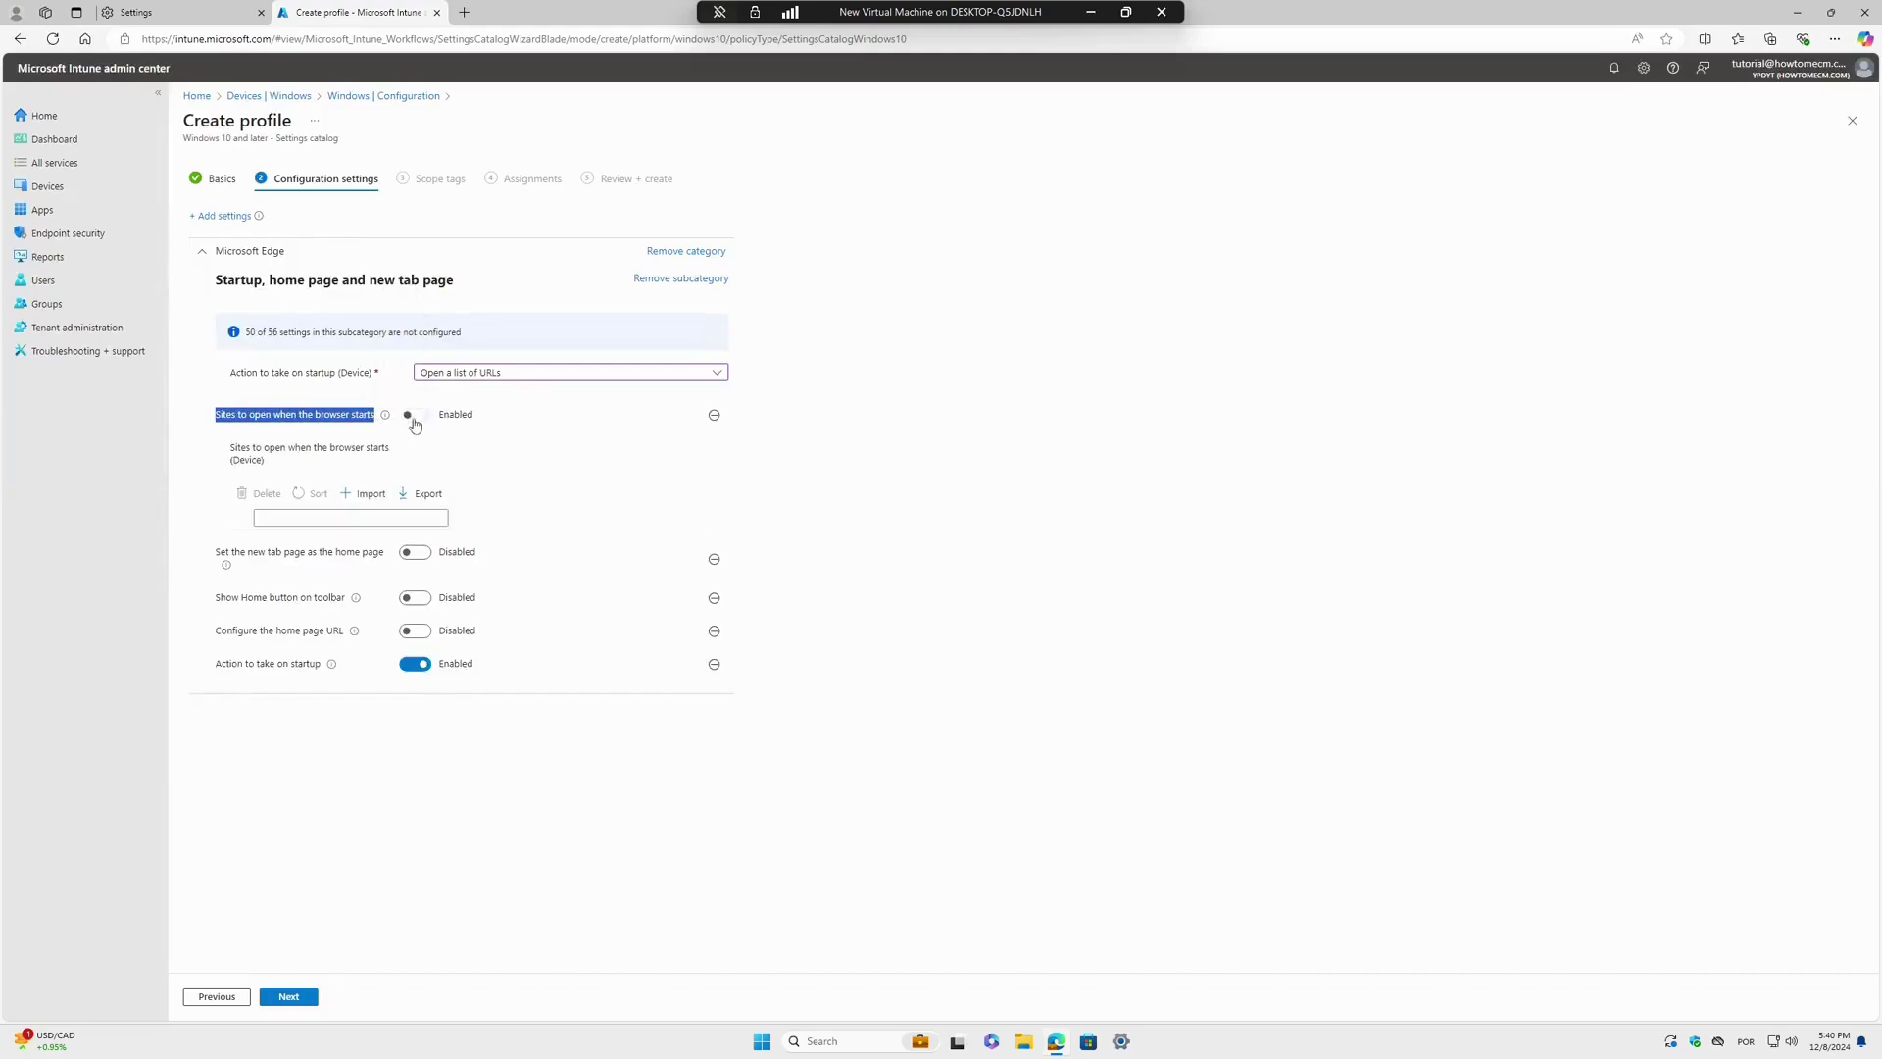
click(294, 517)
text(https://www.howtomecm.com)
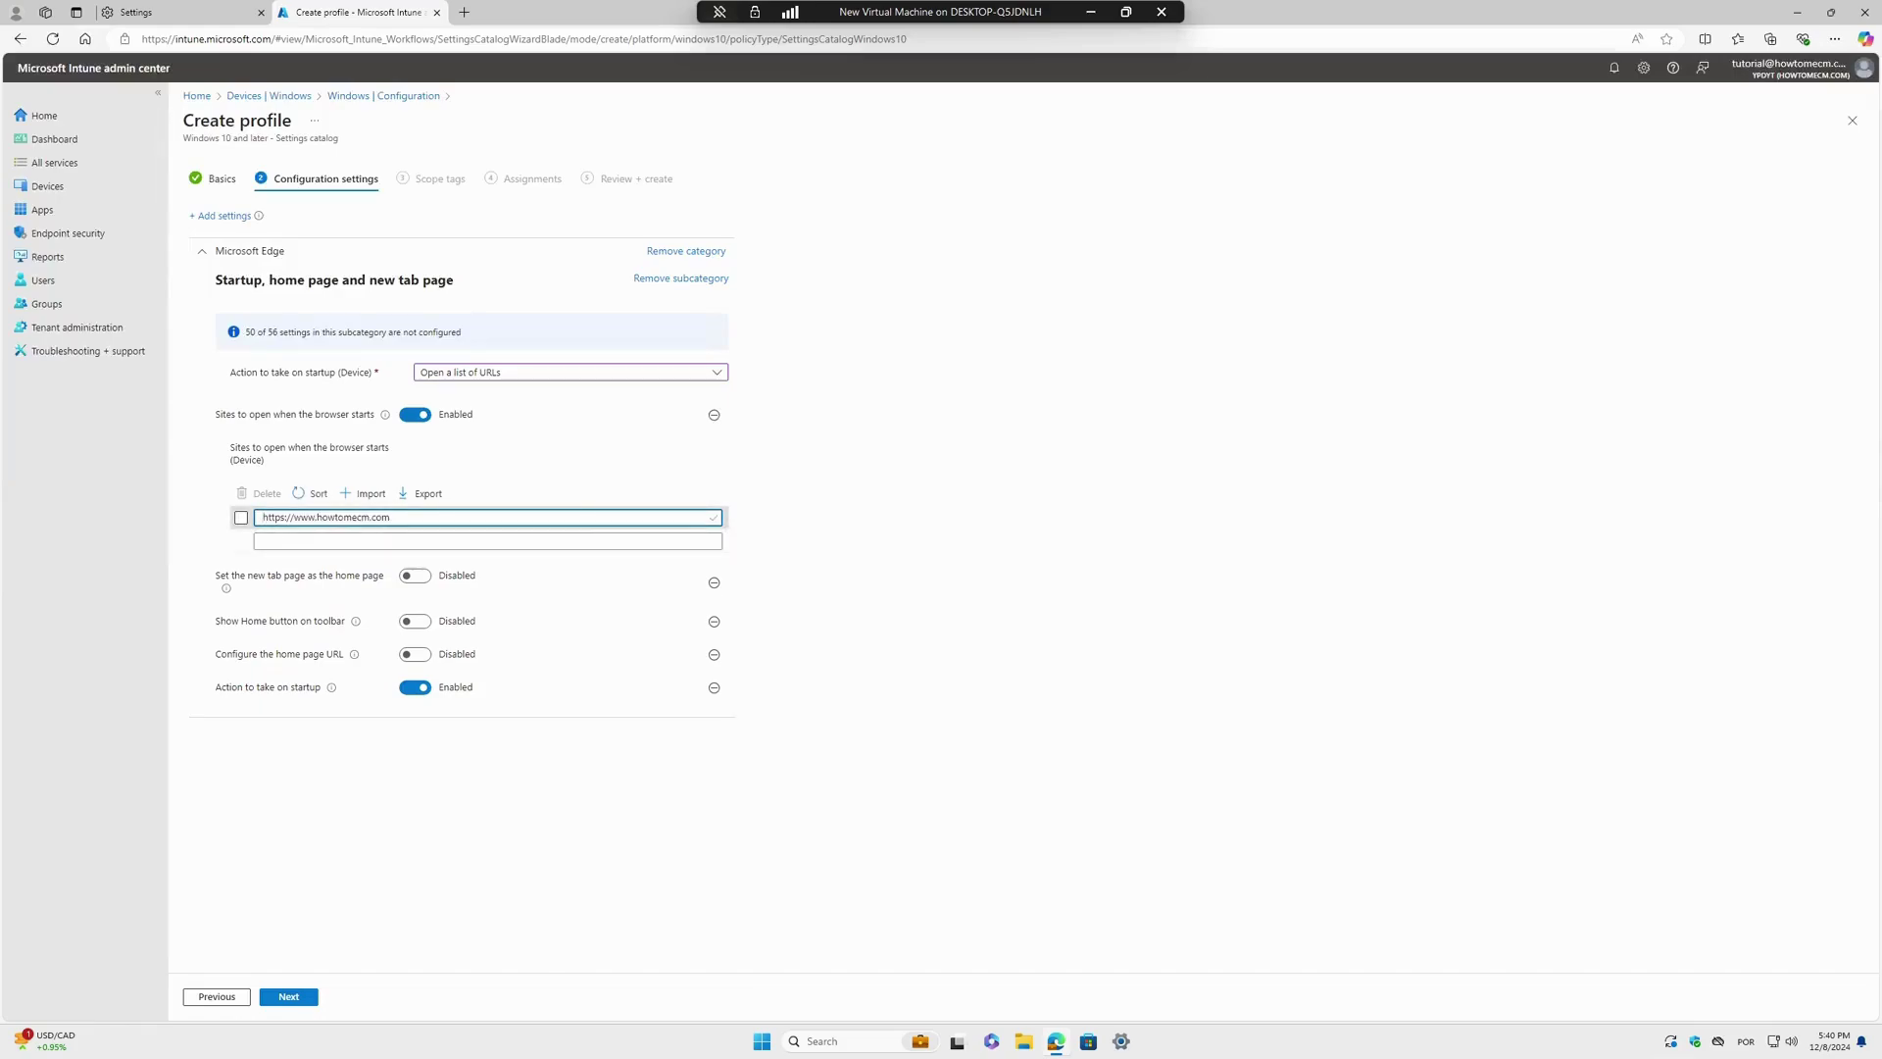
click(260, 518)
click(948, 462)
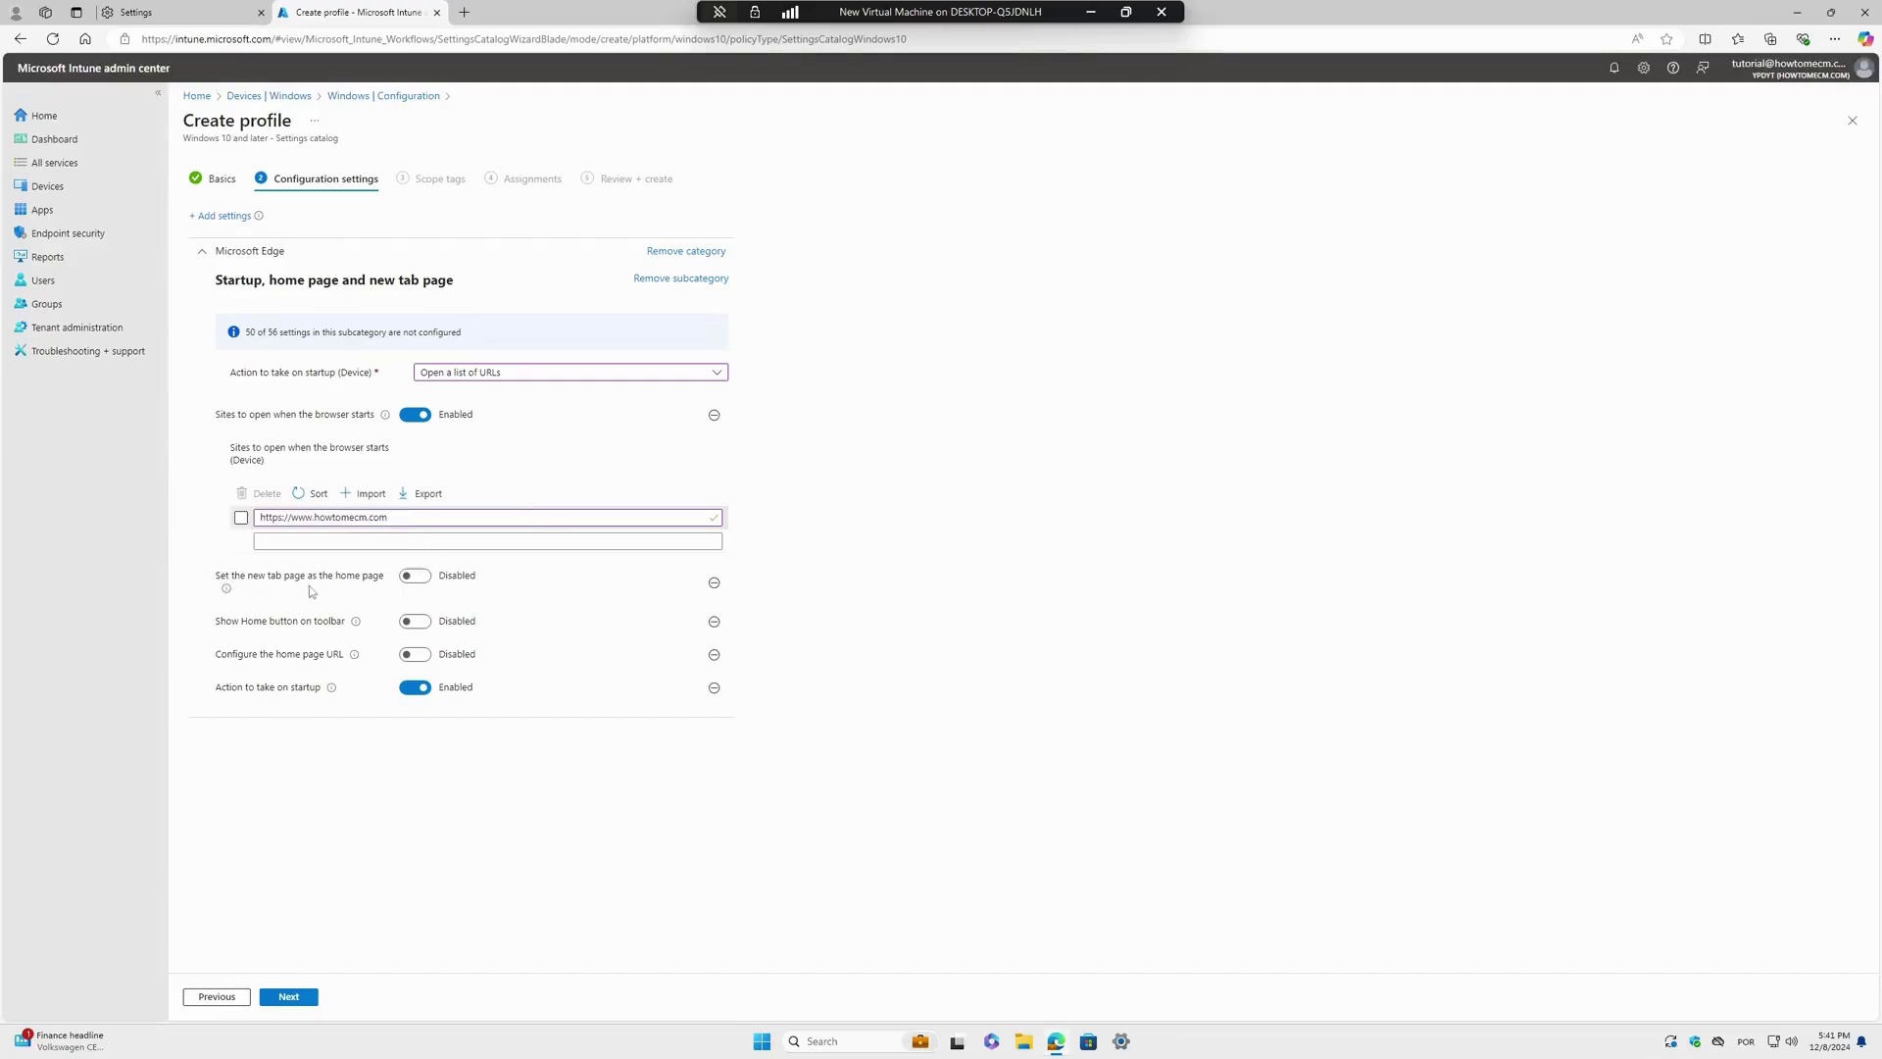
click(171, 12)
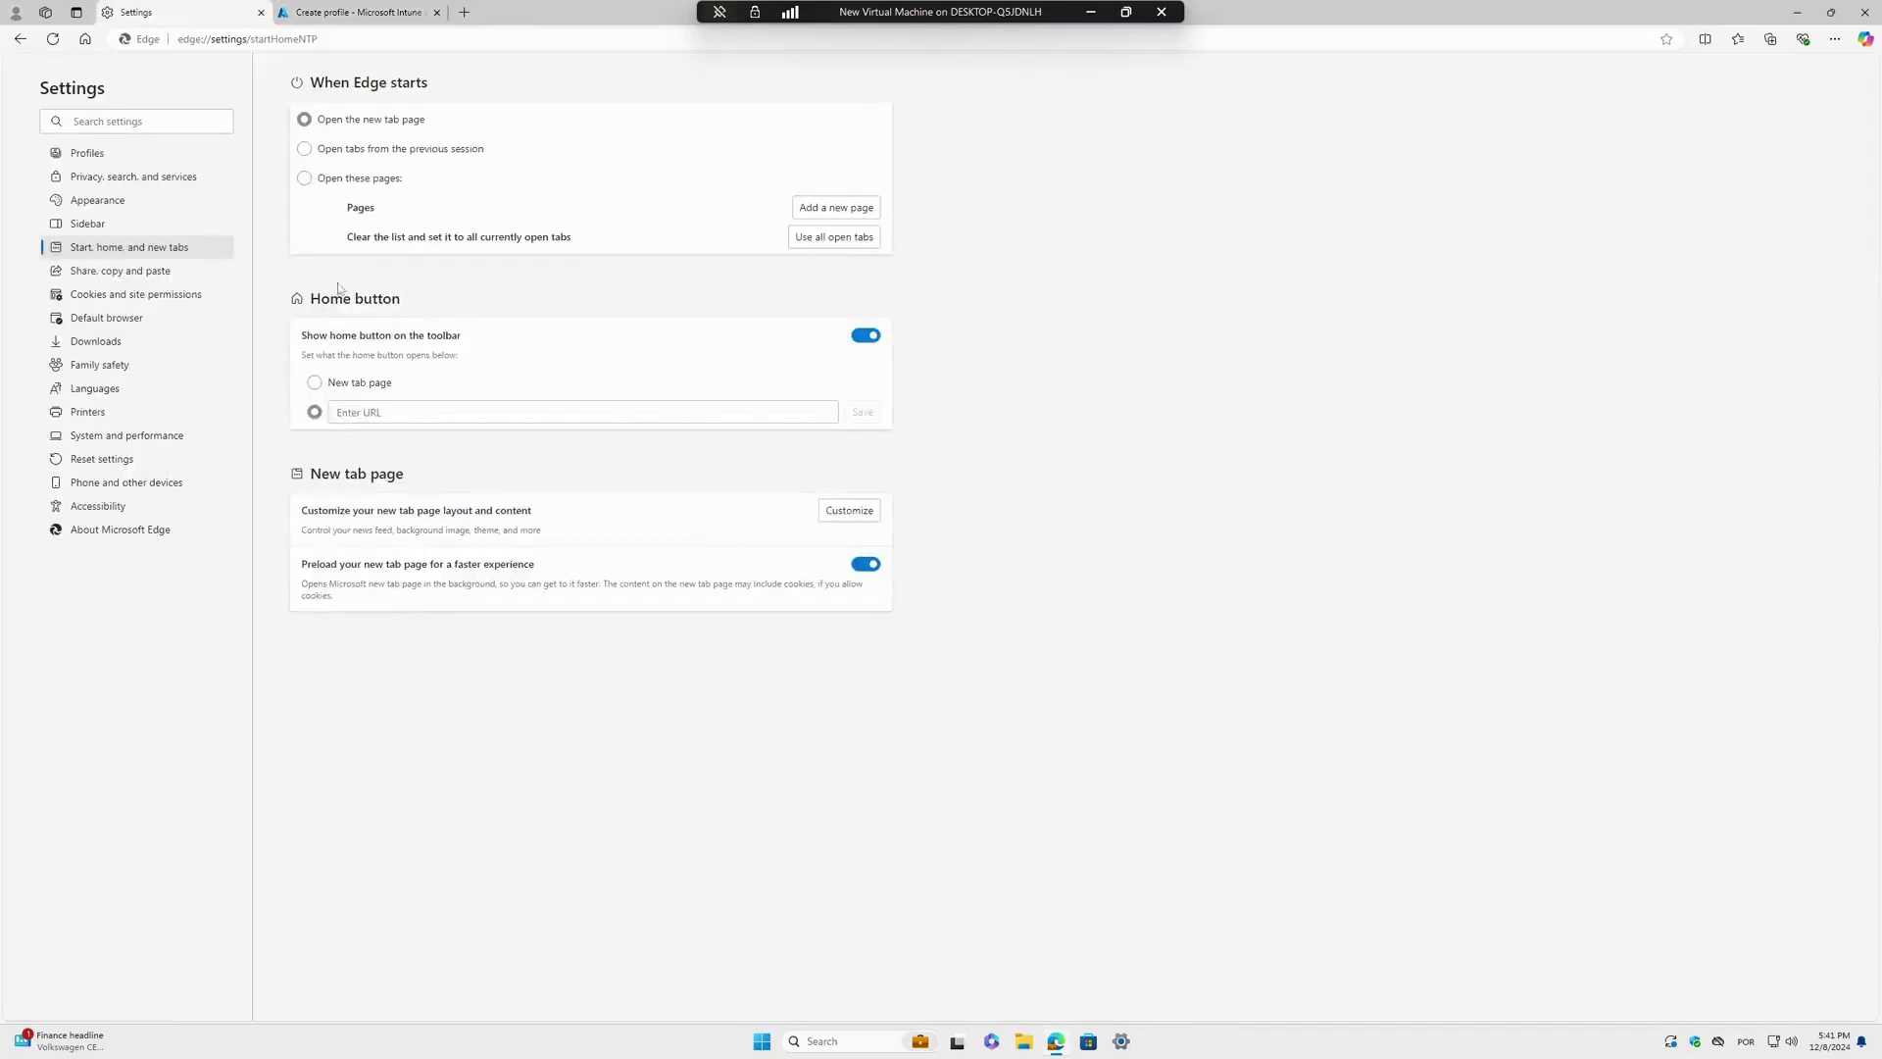
click(343, 15)
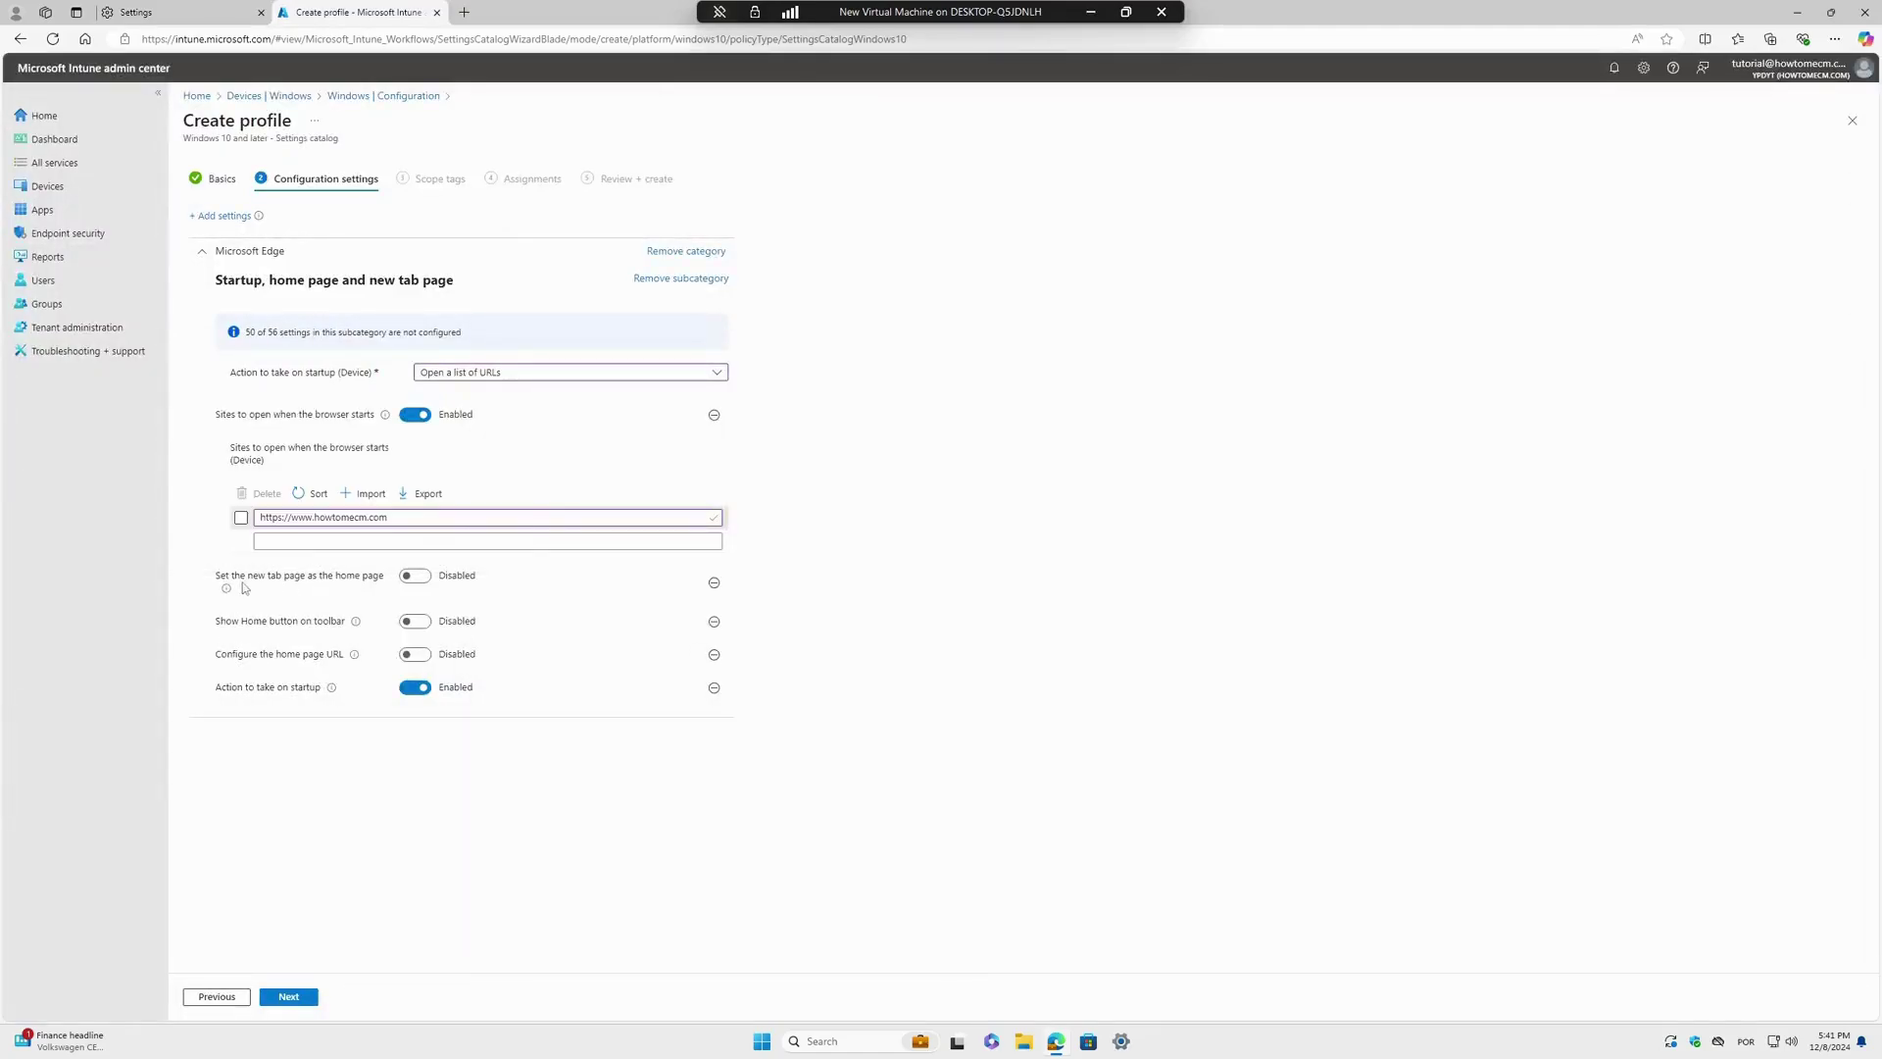
- Review Edge's Start, home, and new tabs settings, then open the current default home page
click(171, 12)
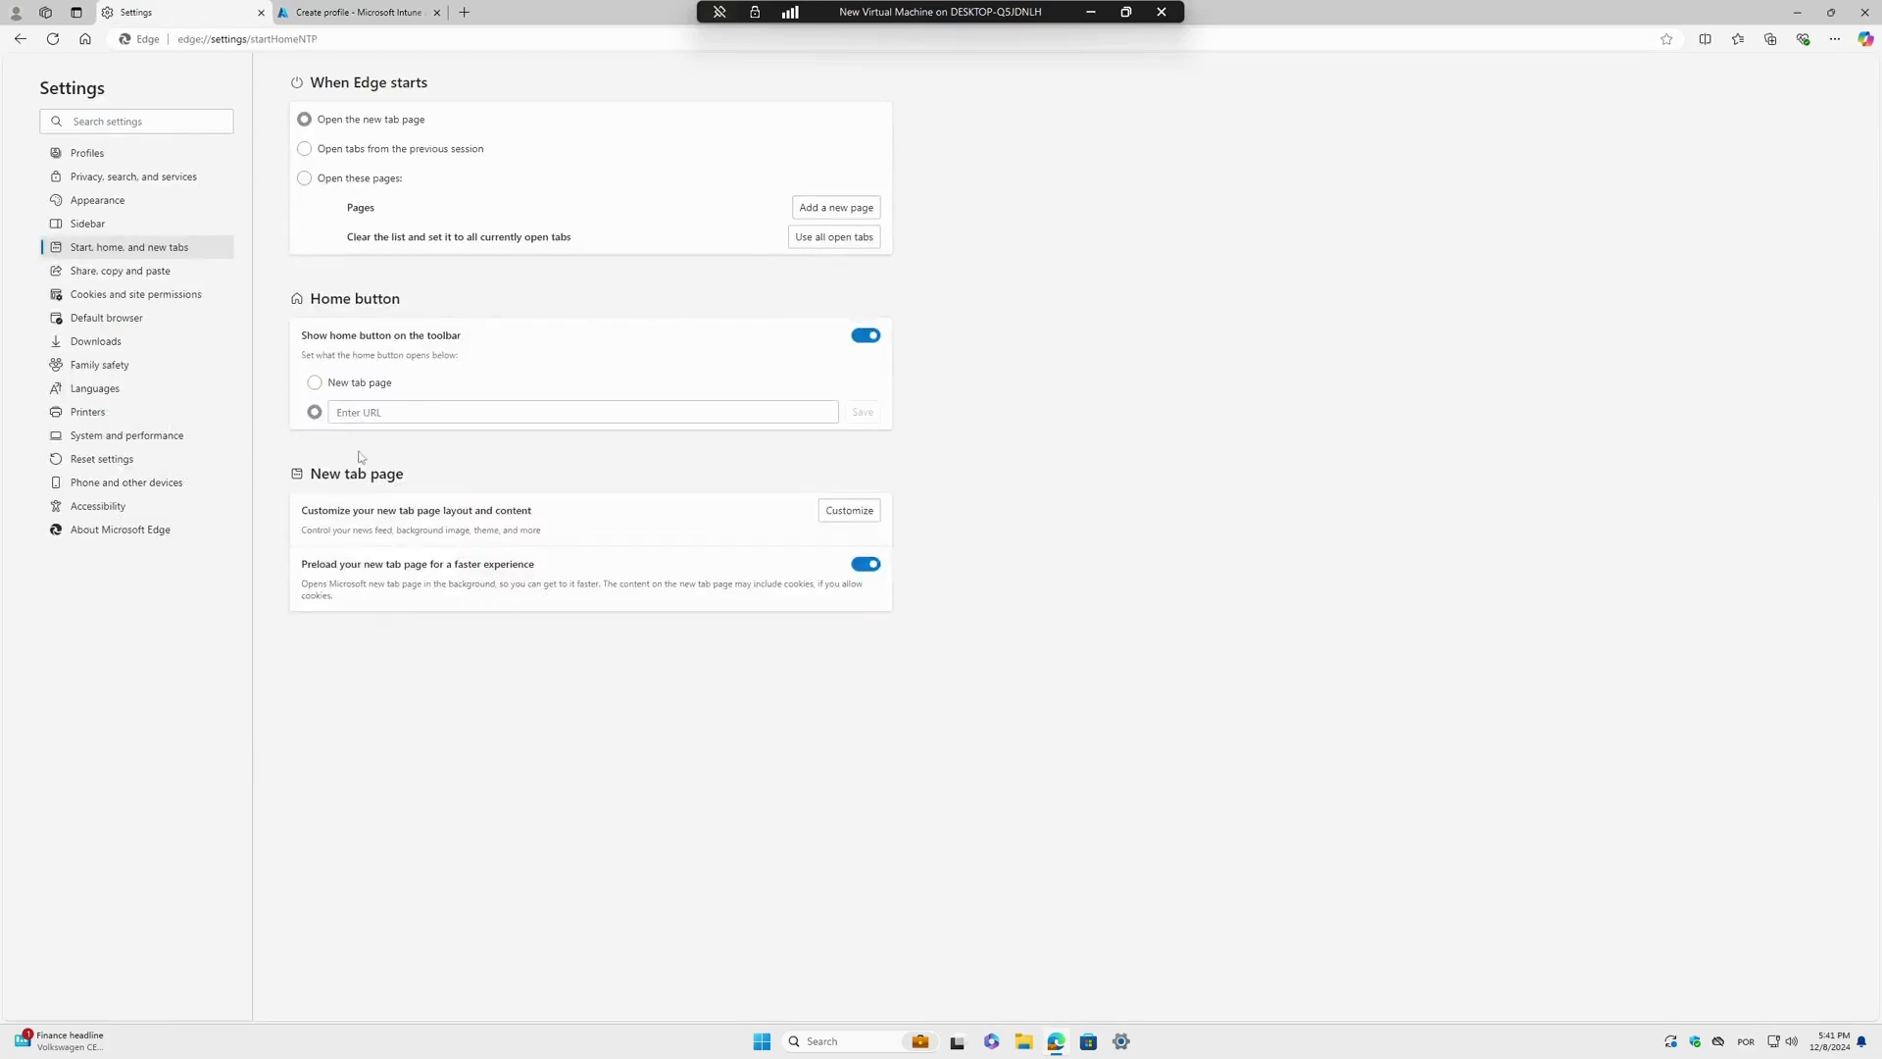
drag(299, 347, 338, 340)
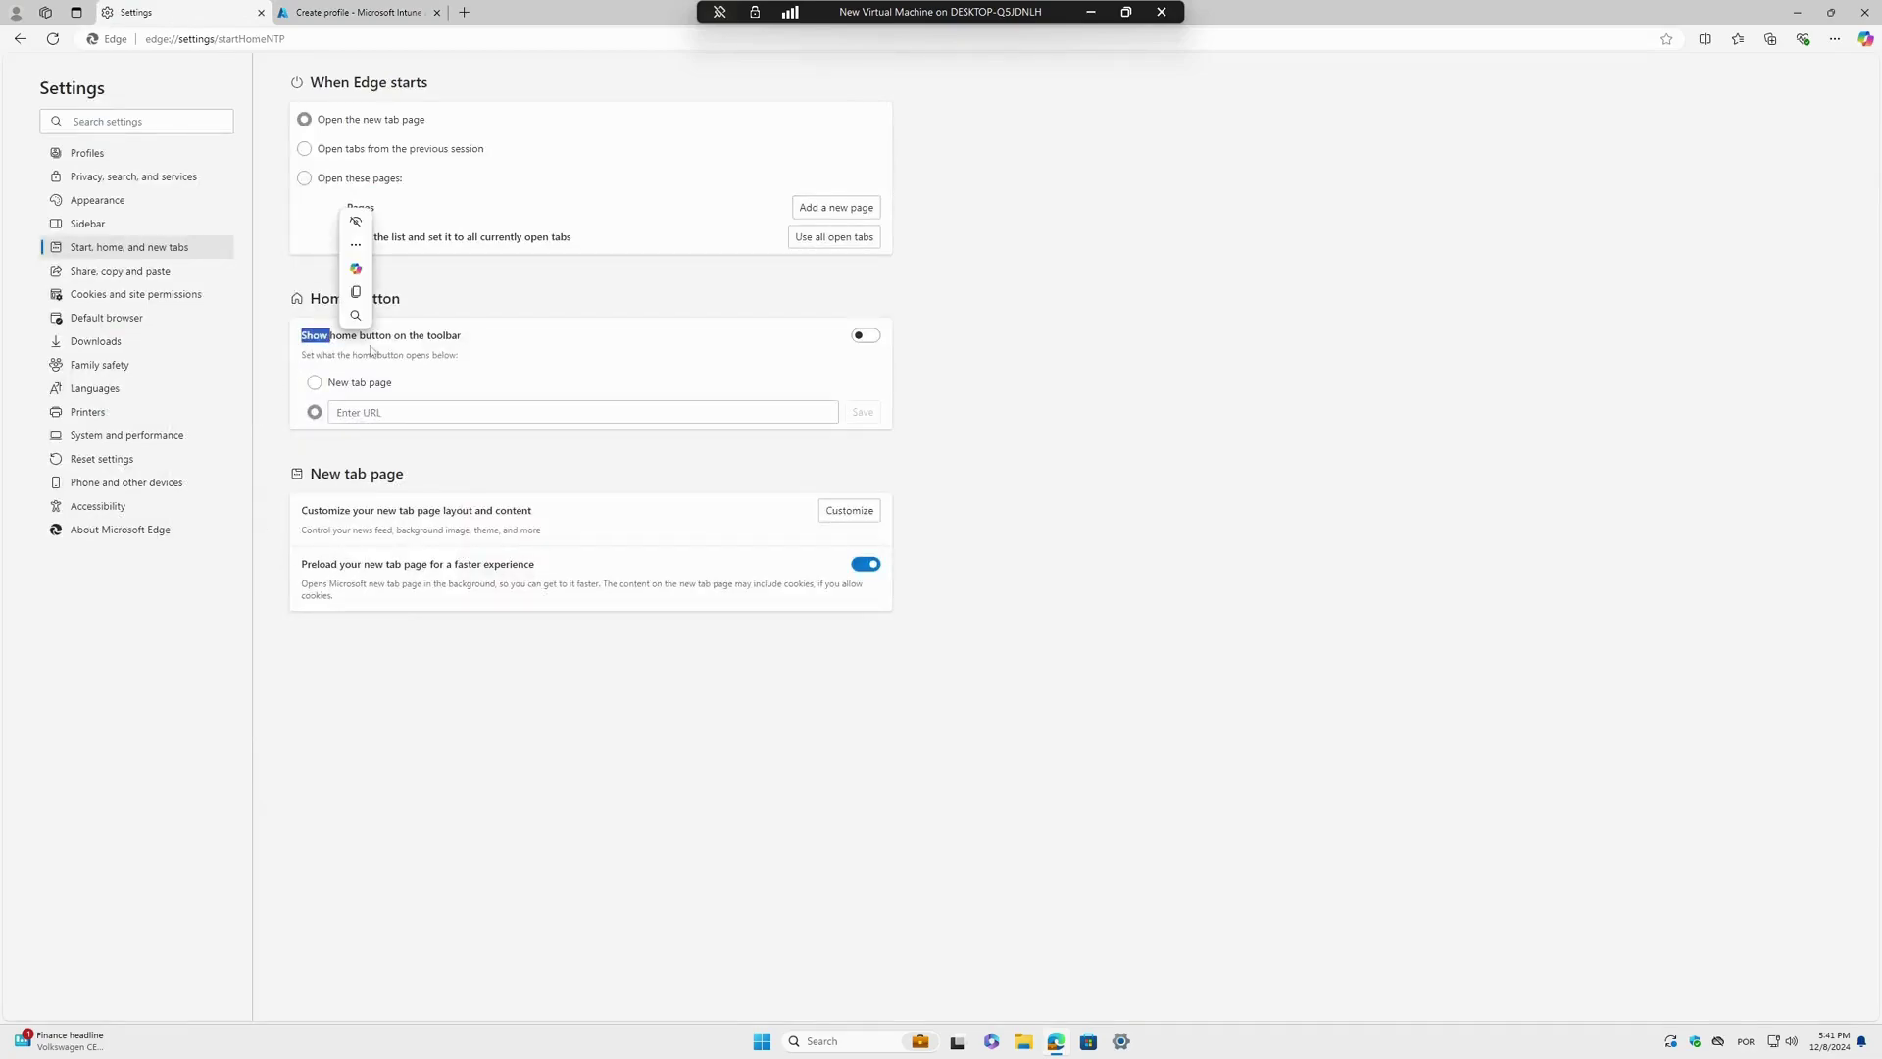
click(427, 294)
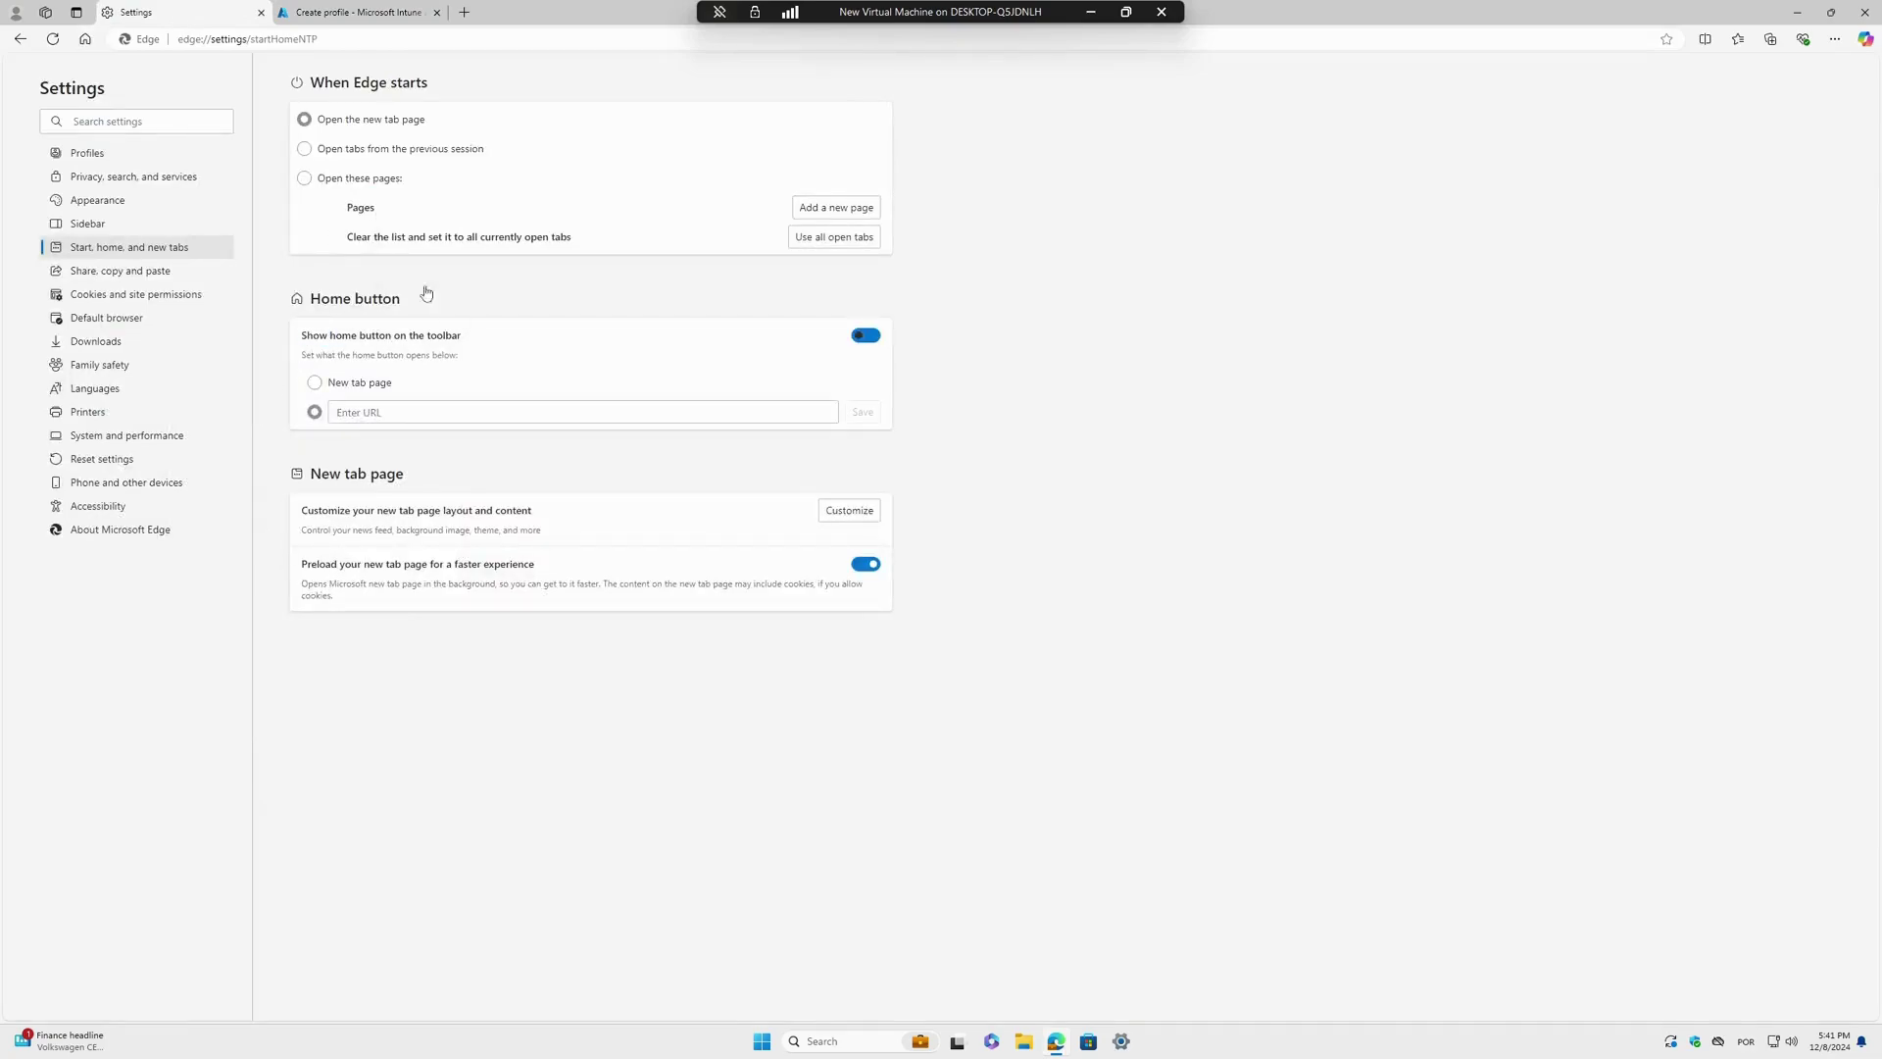
click(85, 40)
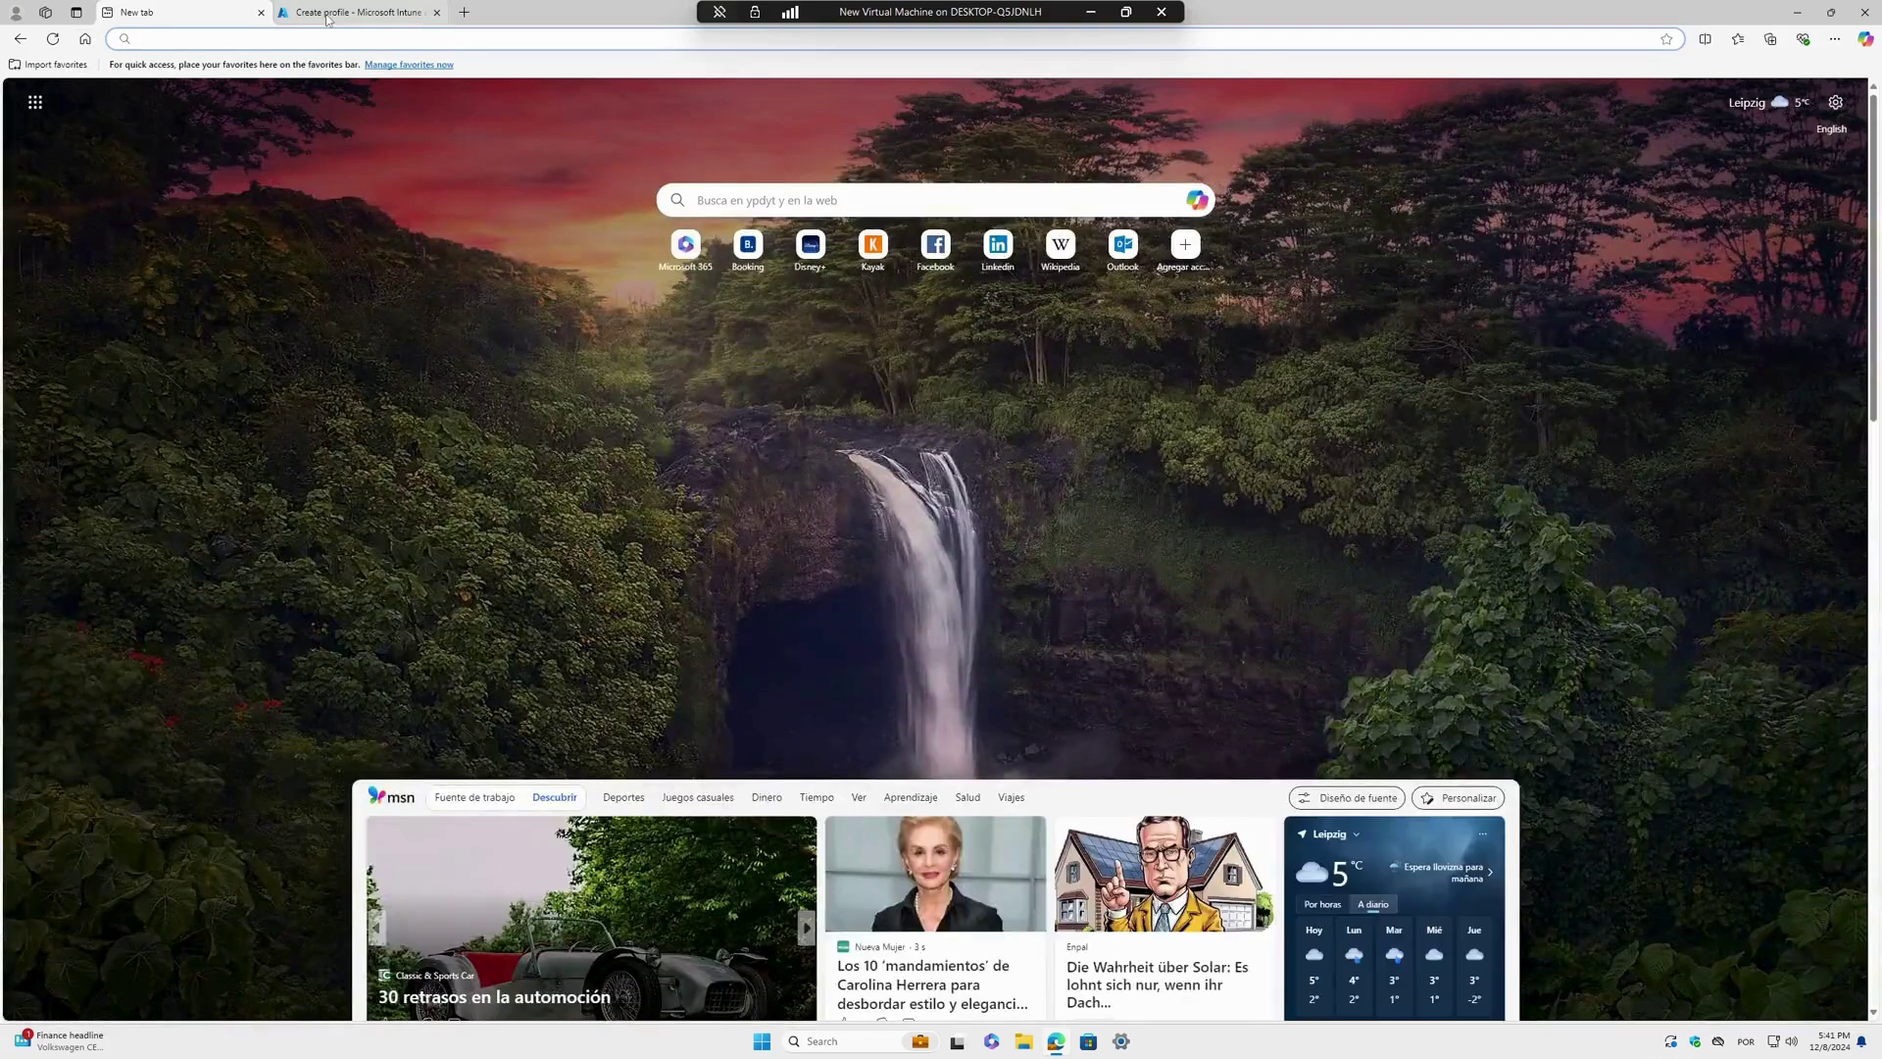
click(355, 13)
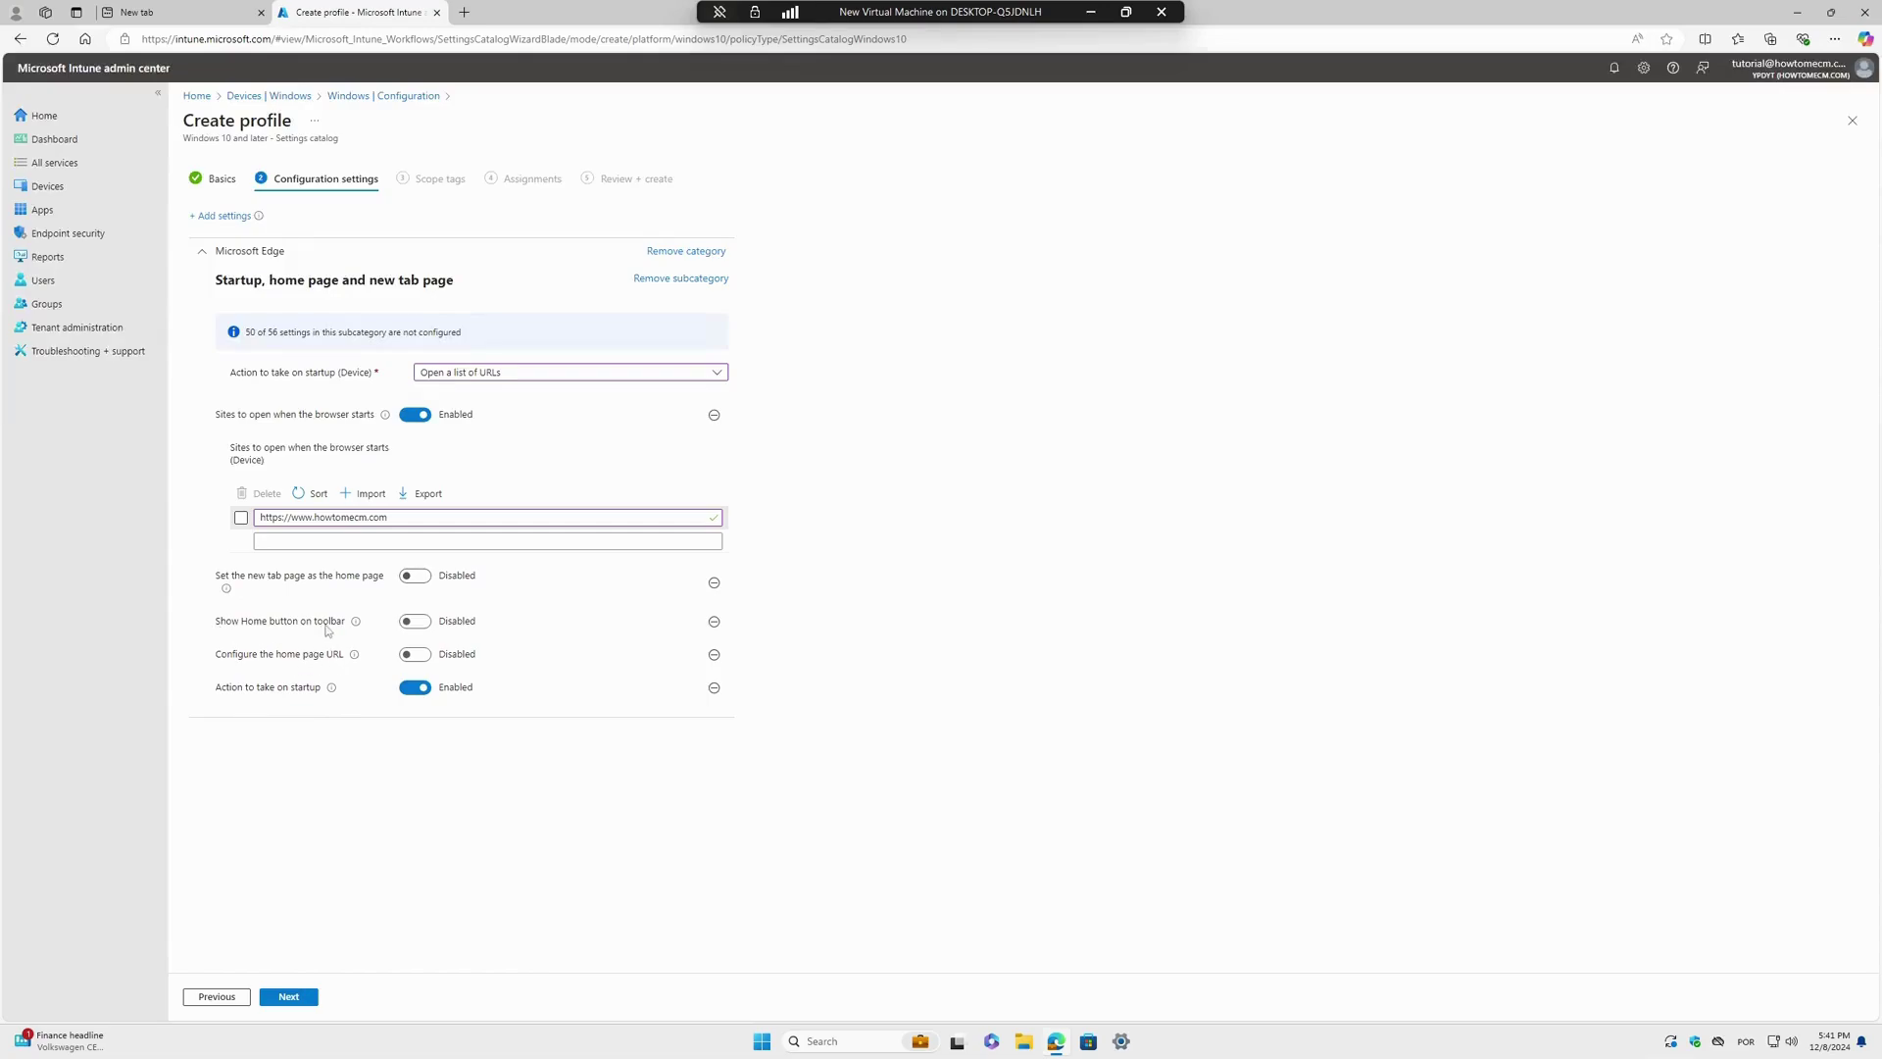
click(420, 622)
drag(220, 662, 412, 657)
click(411, 654)
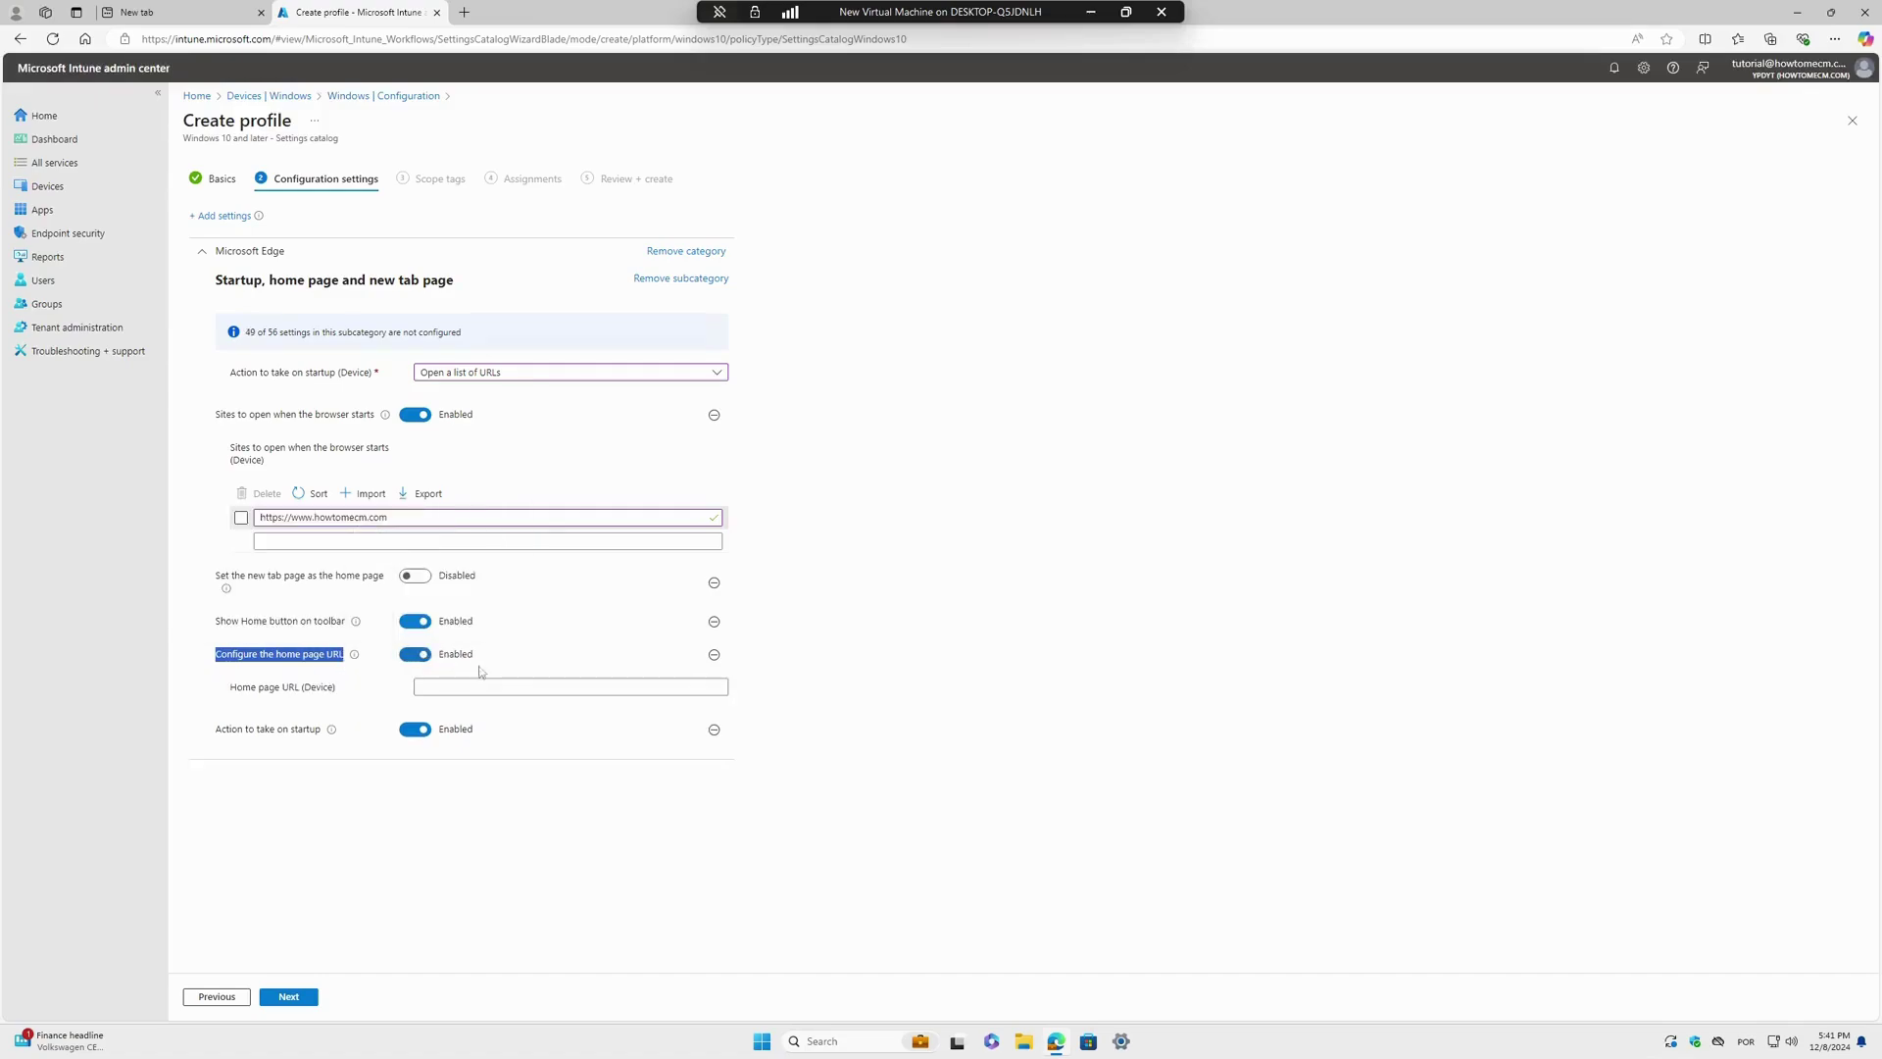
click(578, 686)
text(https://www.howtomecm.com)
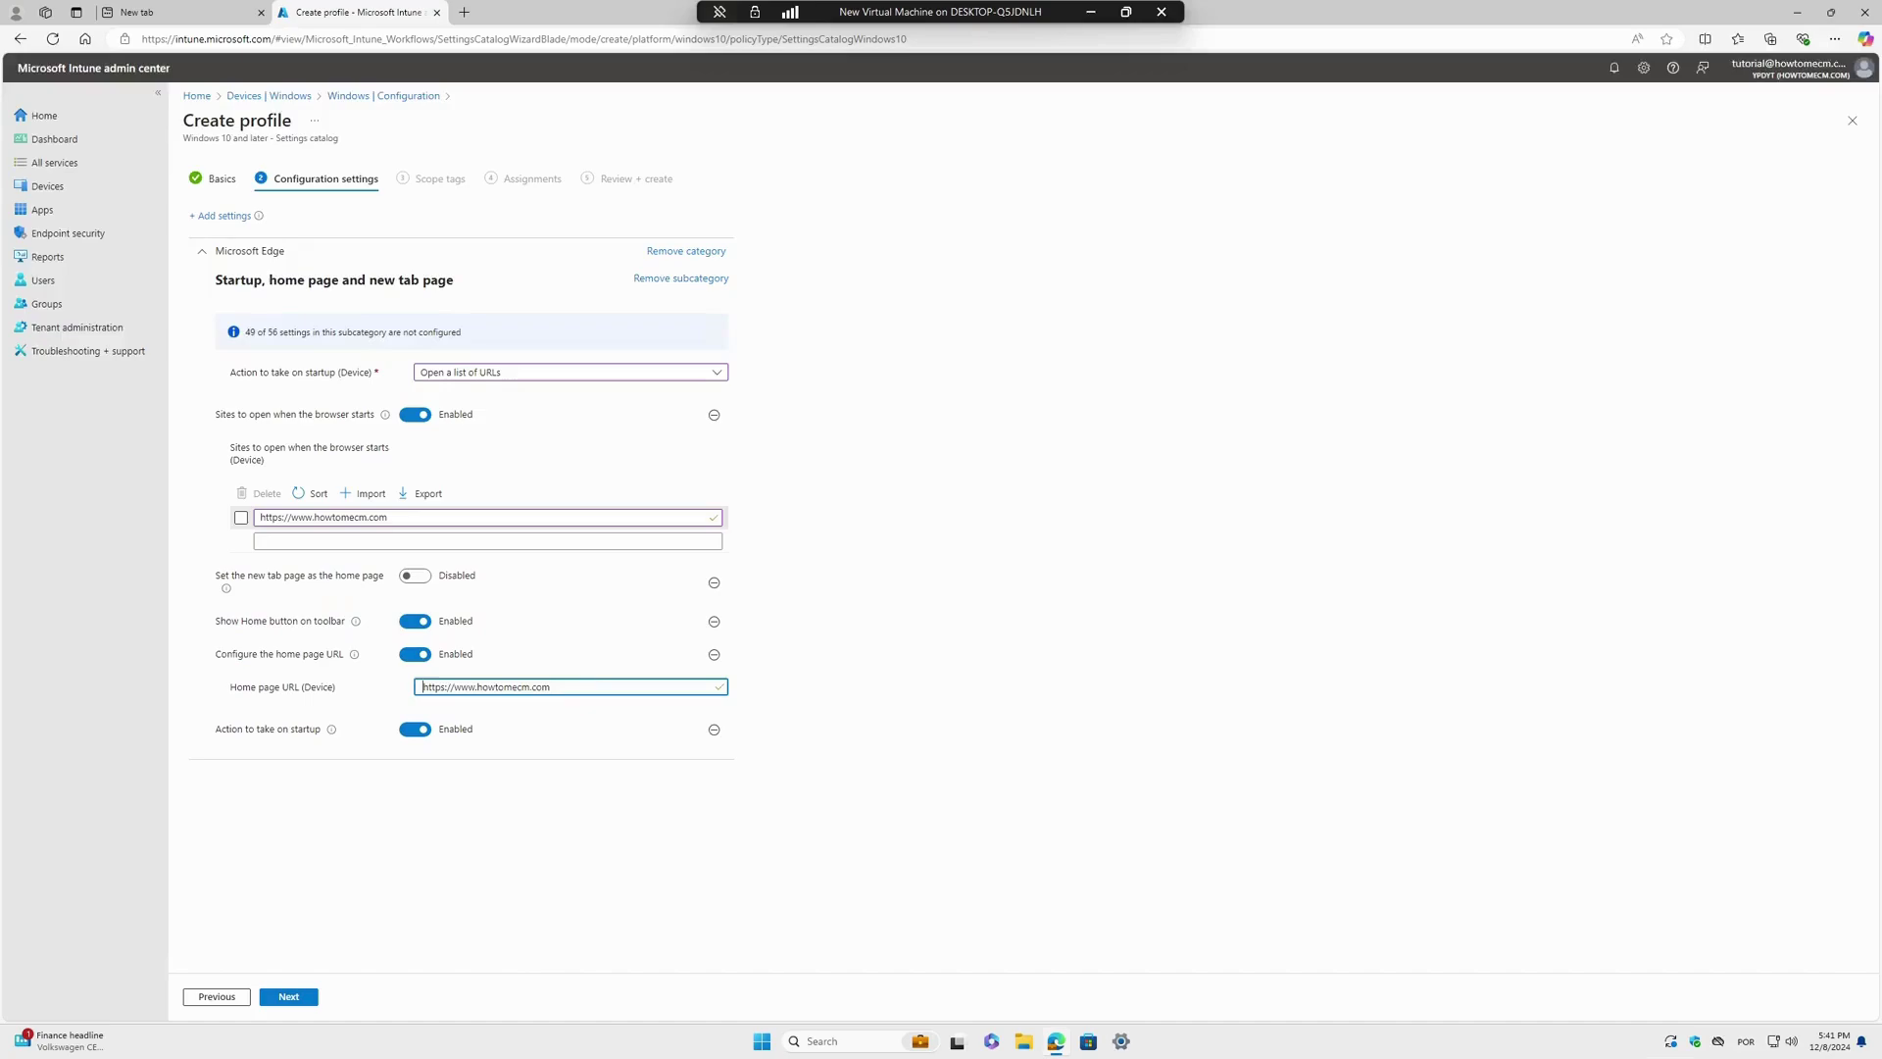
click(421, 686)
click(909, 613)
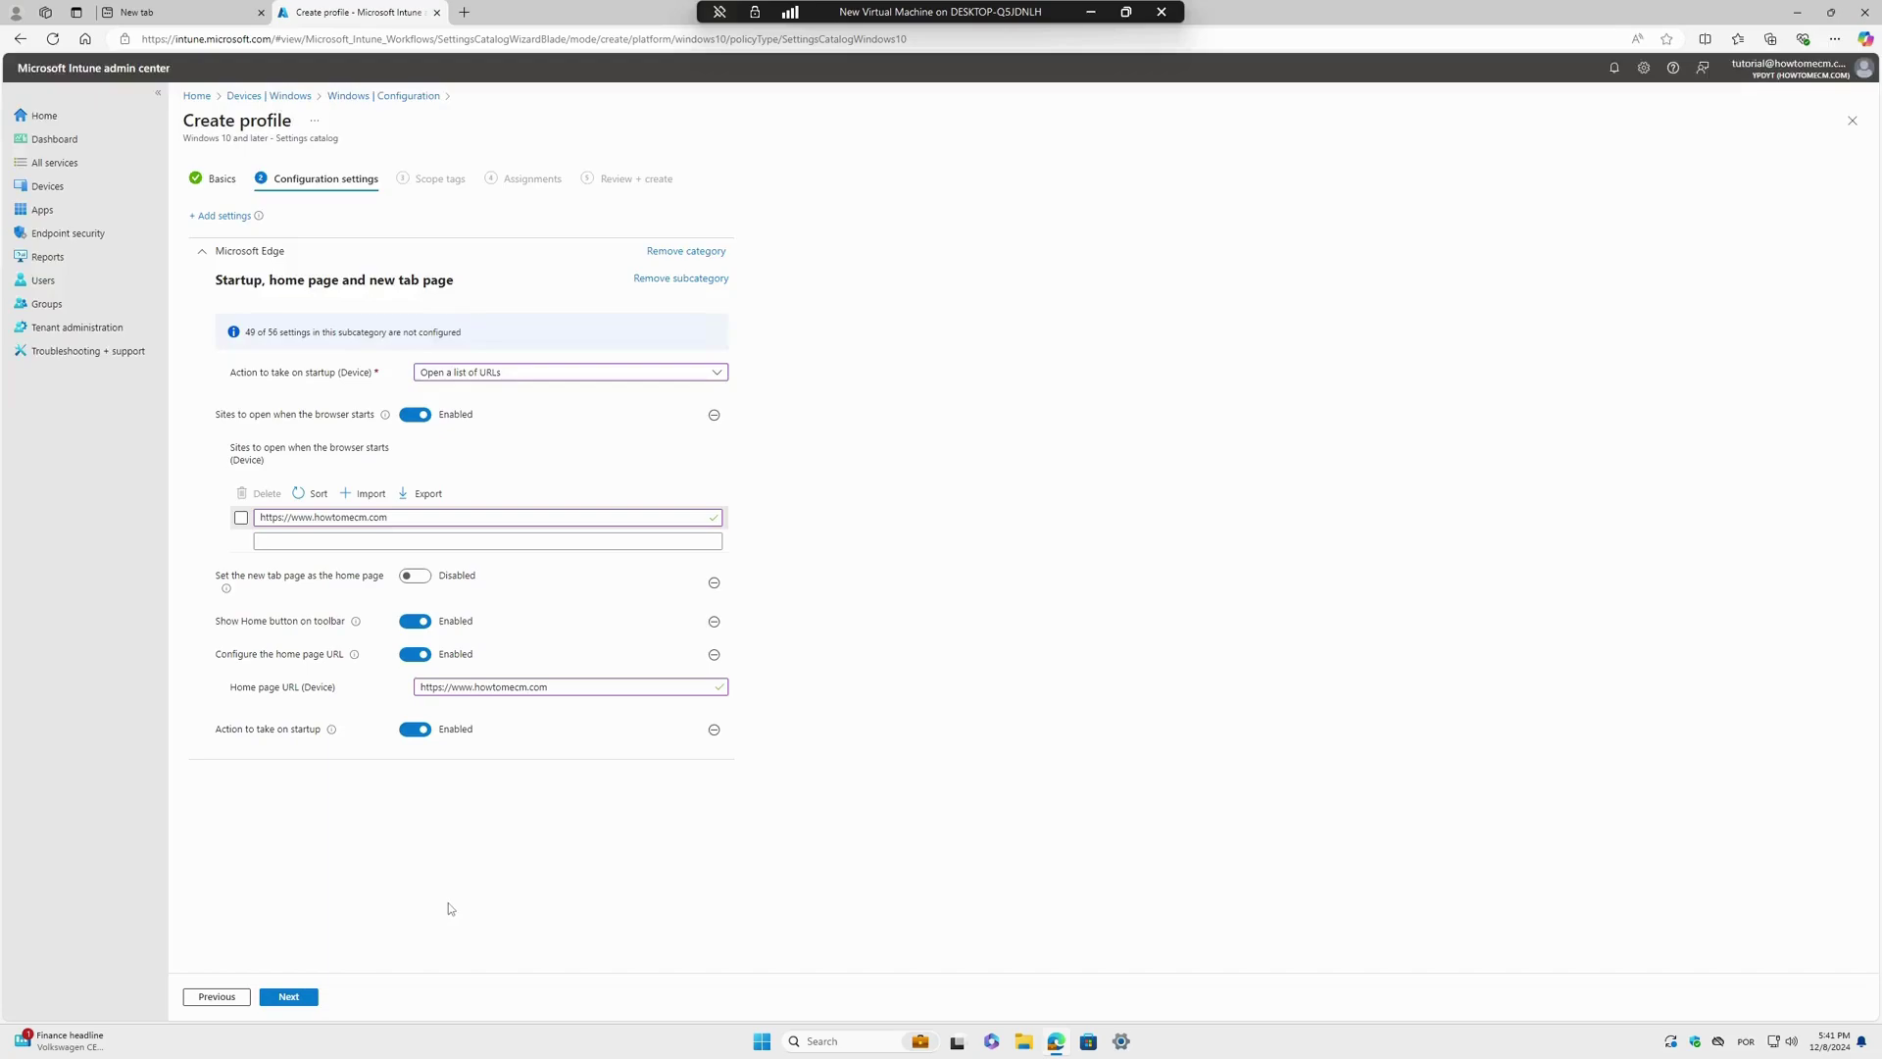
- Pass the scope tags step and assign the profile to all devices
click(306, 997)
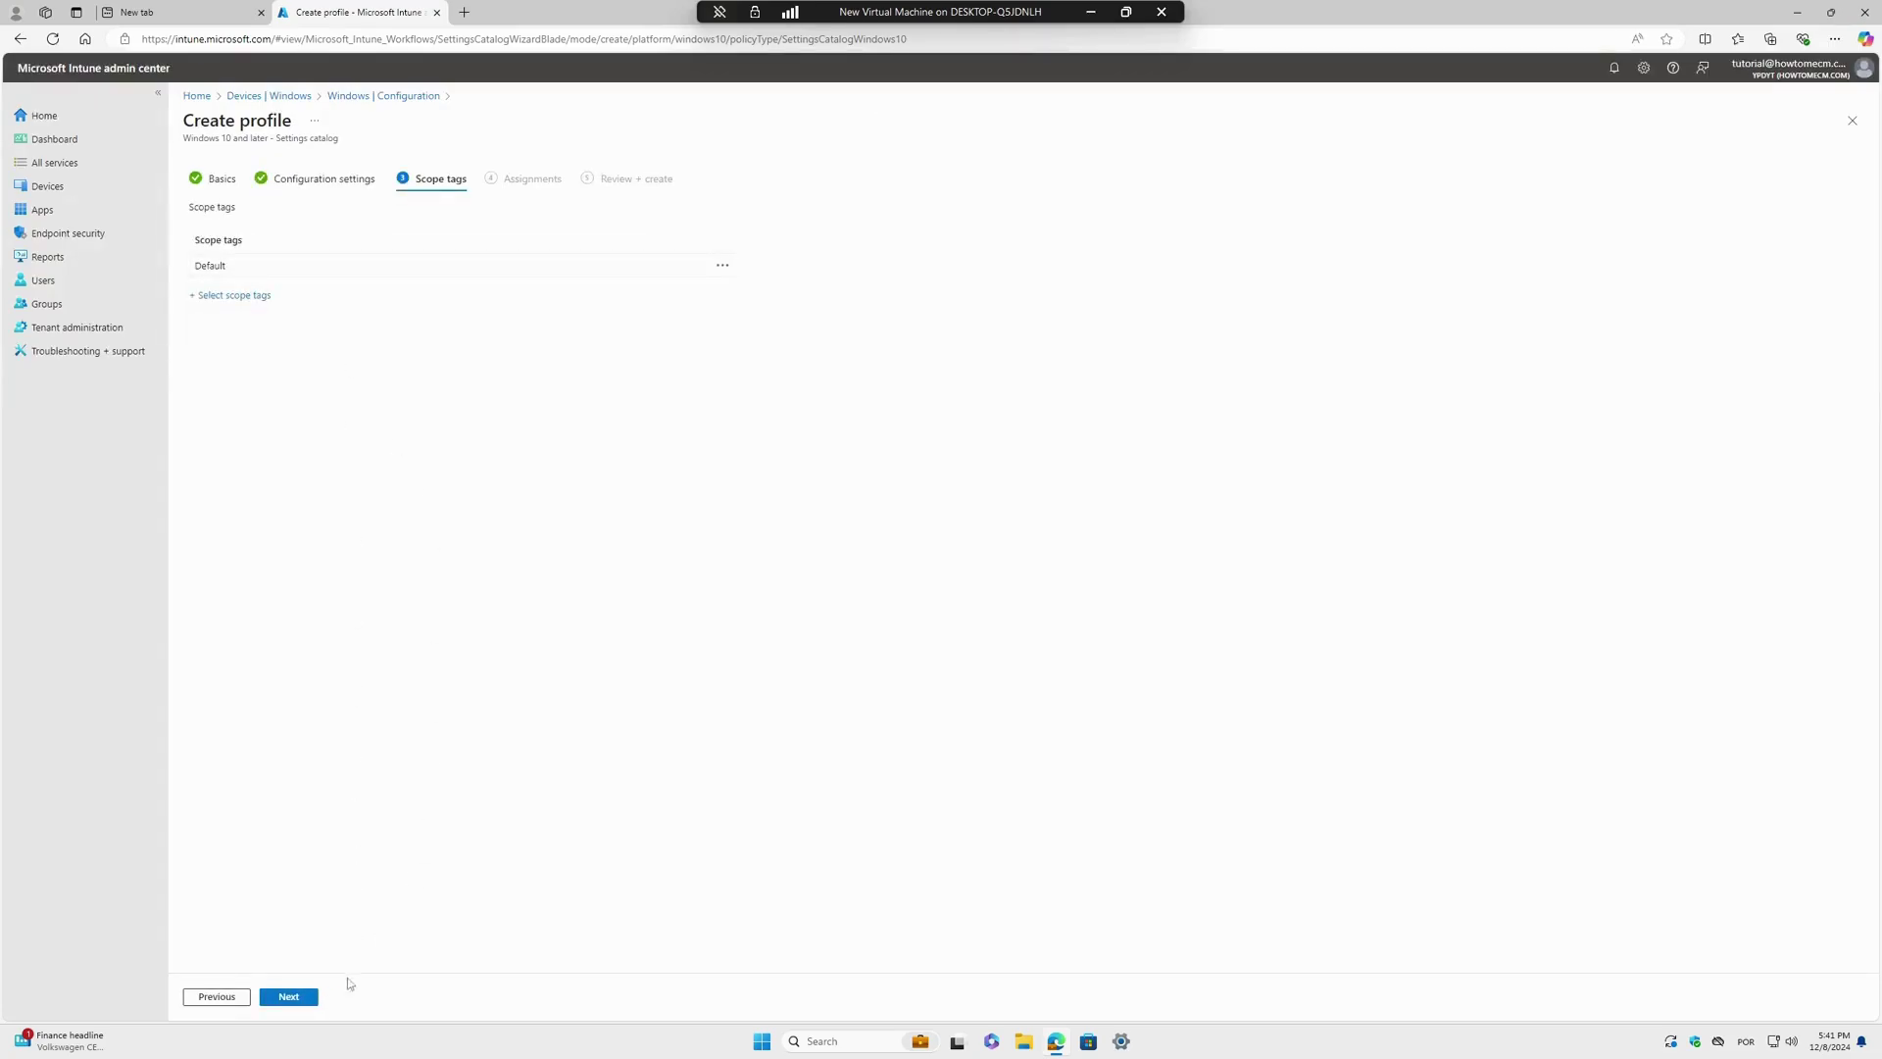
click(294, 998)
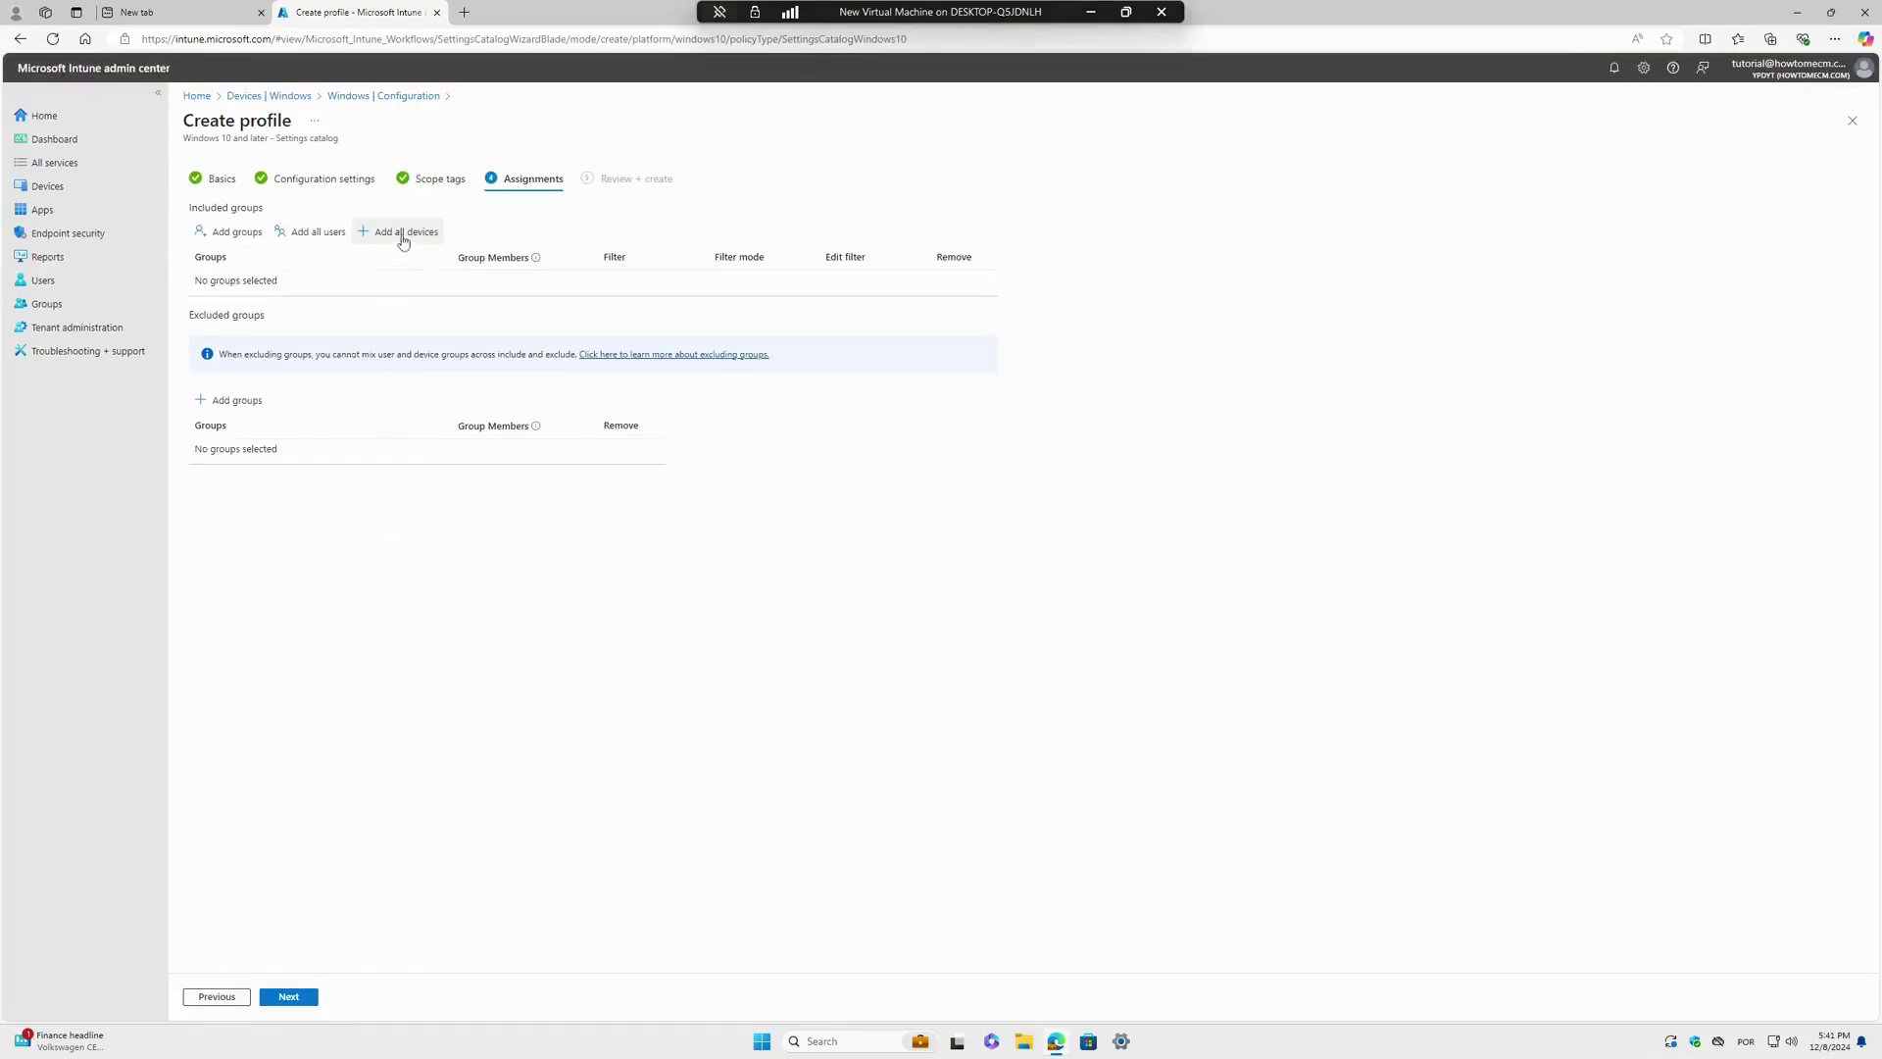
click(403, 236)
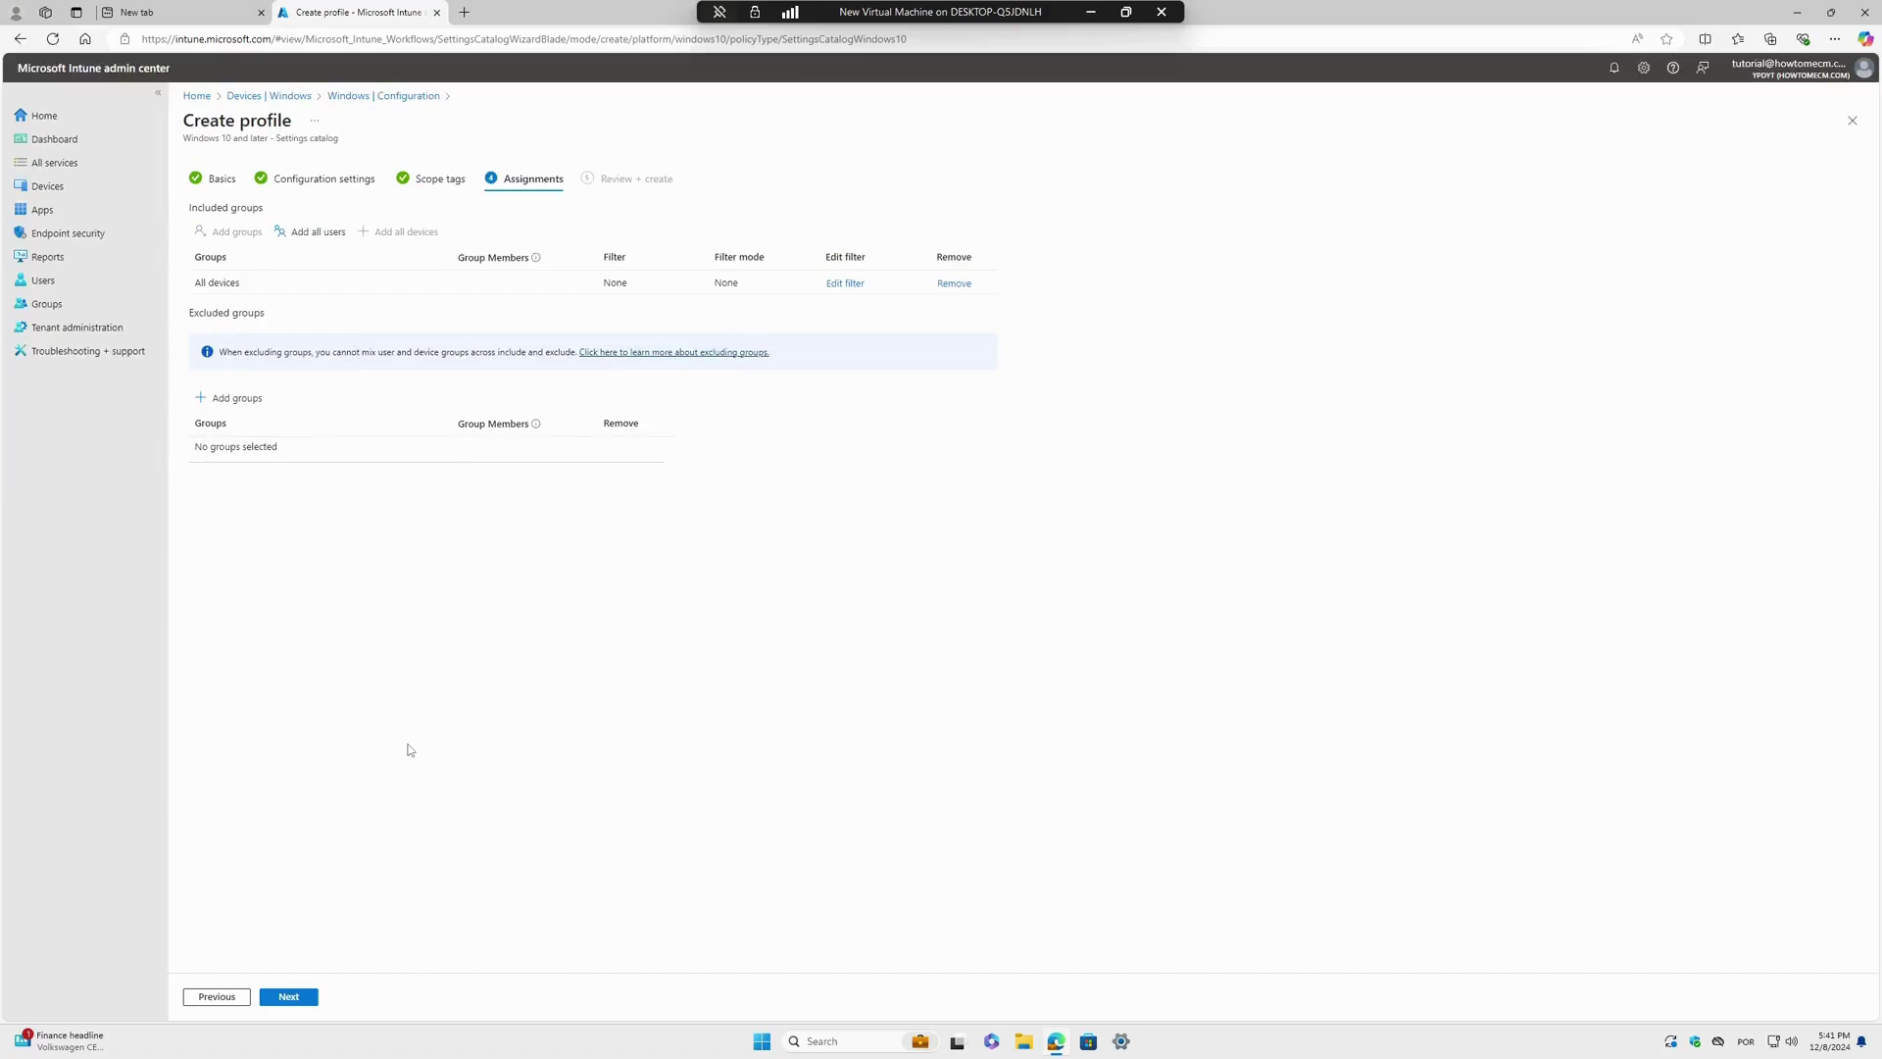
- Review the summary, create the policy, and refresh the Windows configuration list to show it
click(293, 998)
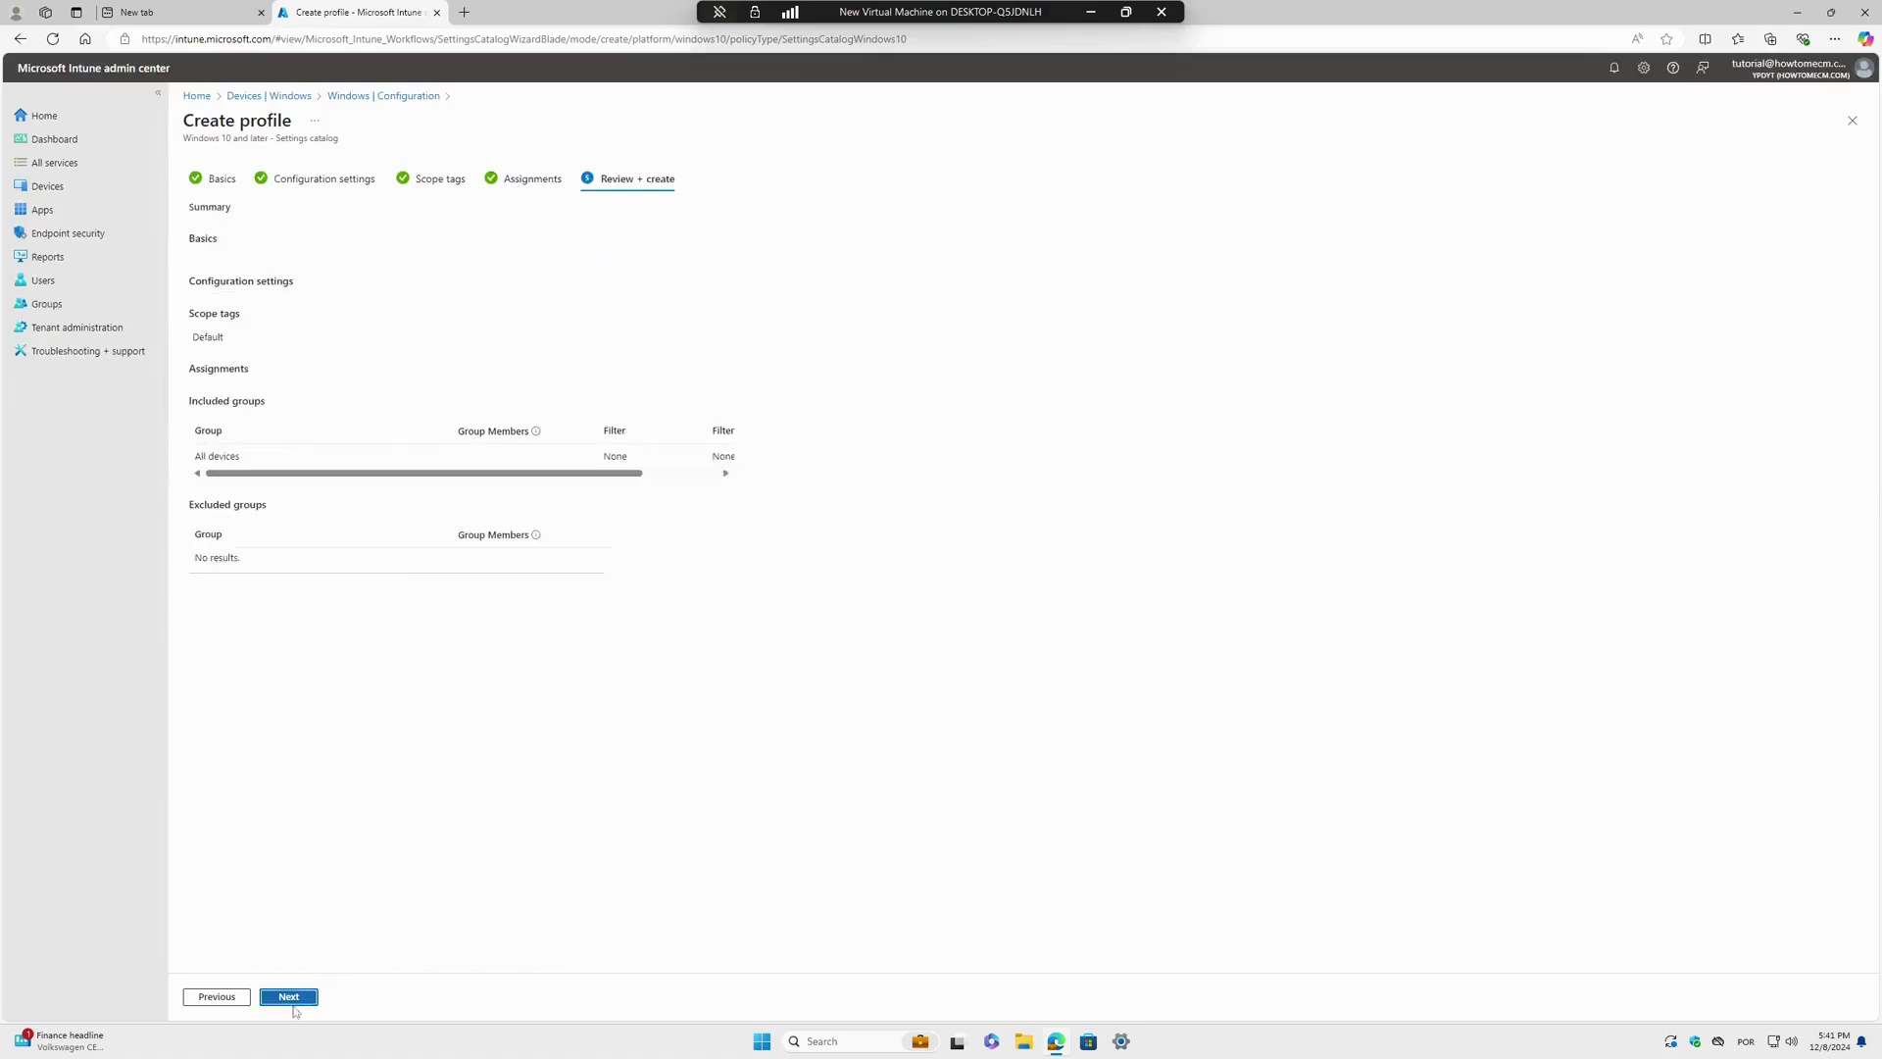
scroll(509, 633, down, 2)
scroll(562, 648, up, 2)
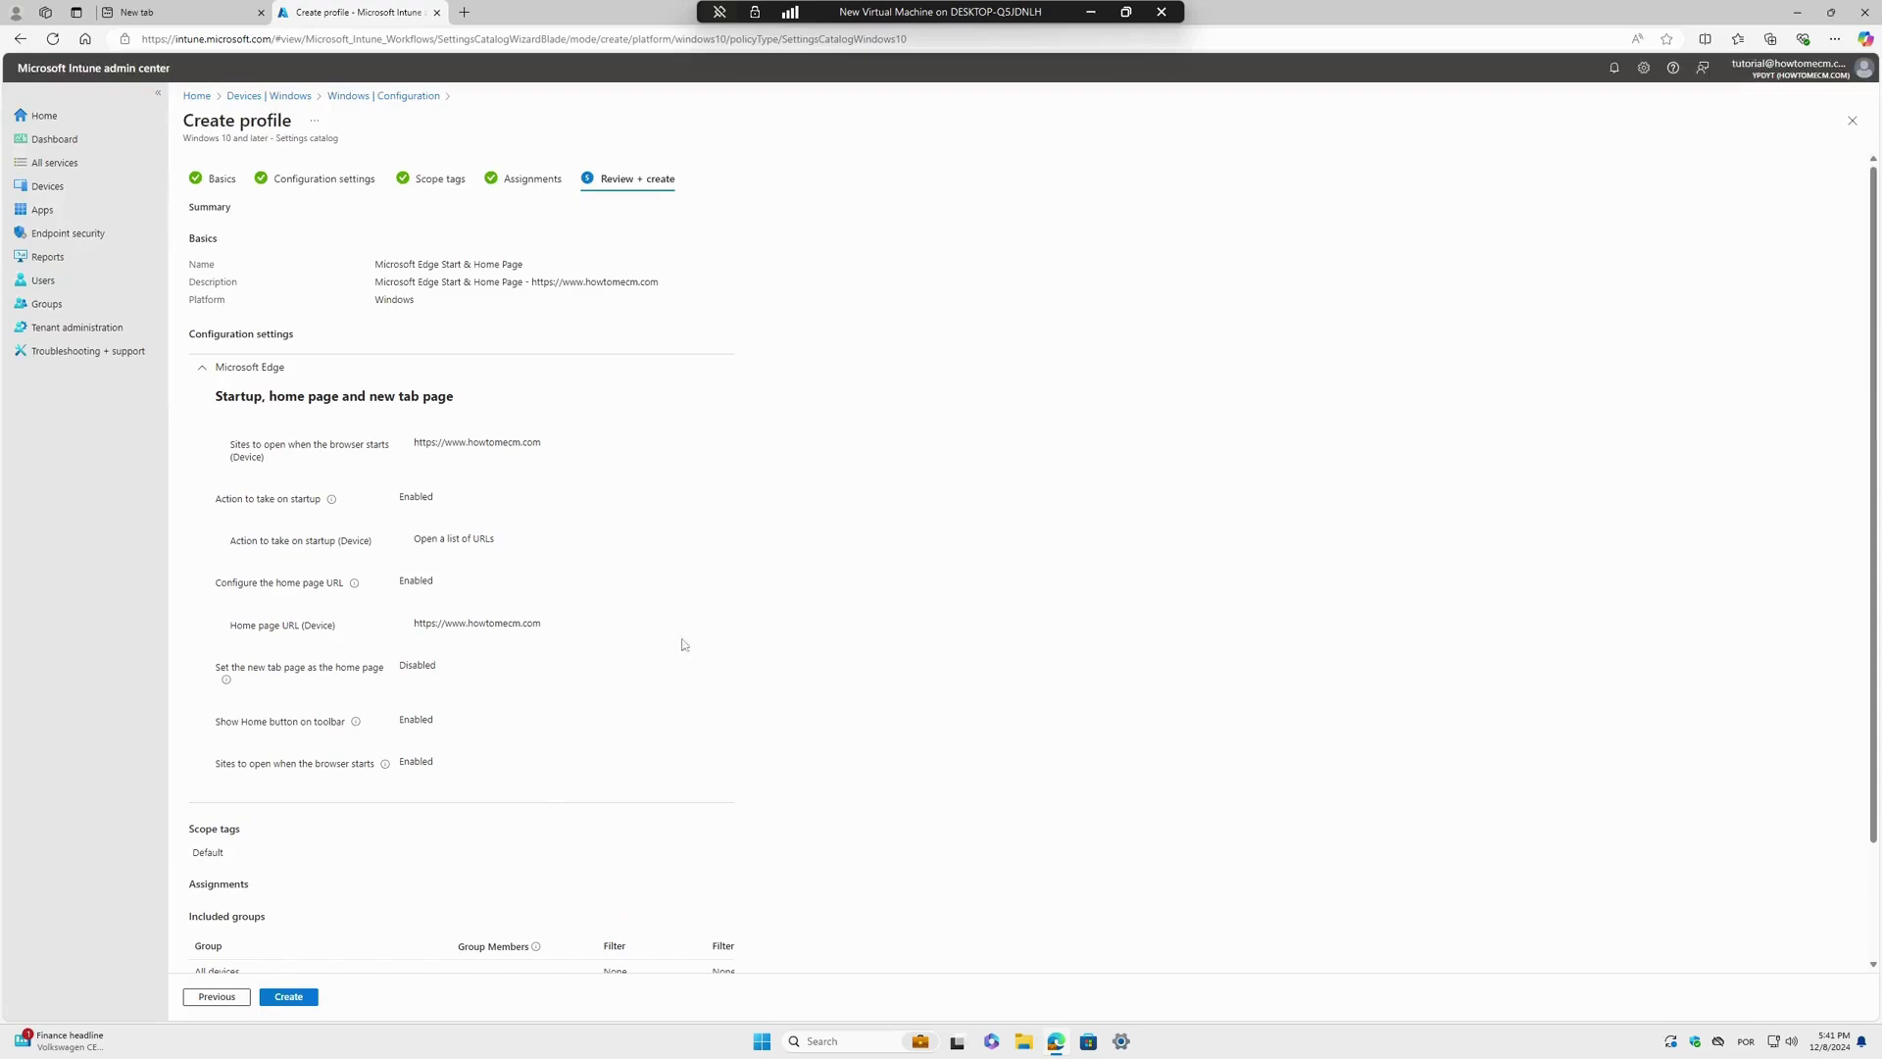
scroll(506, 663, down, 1)
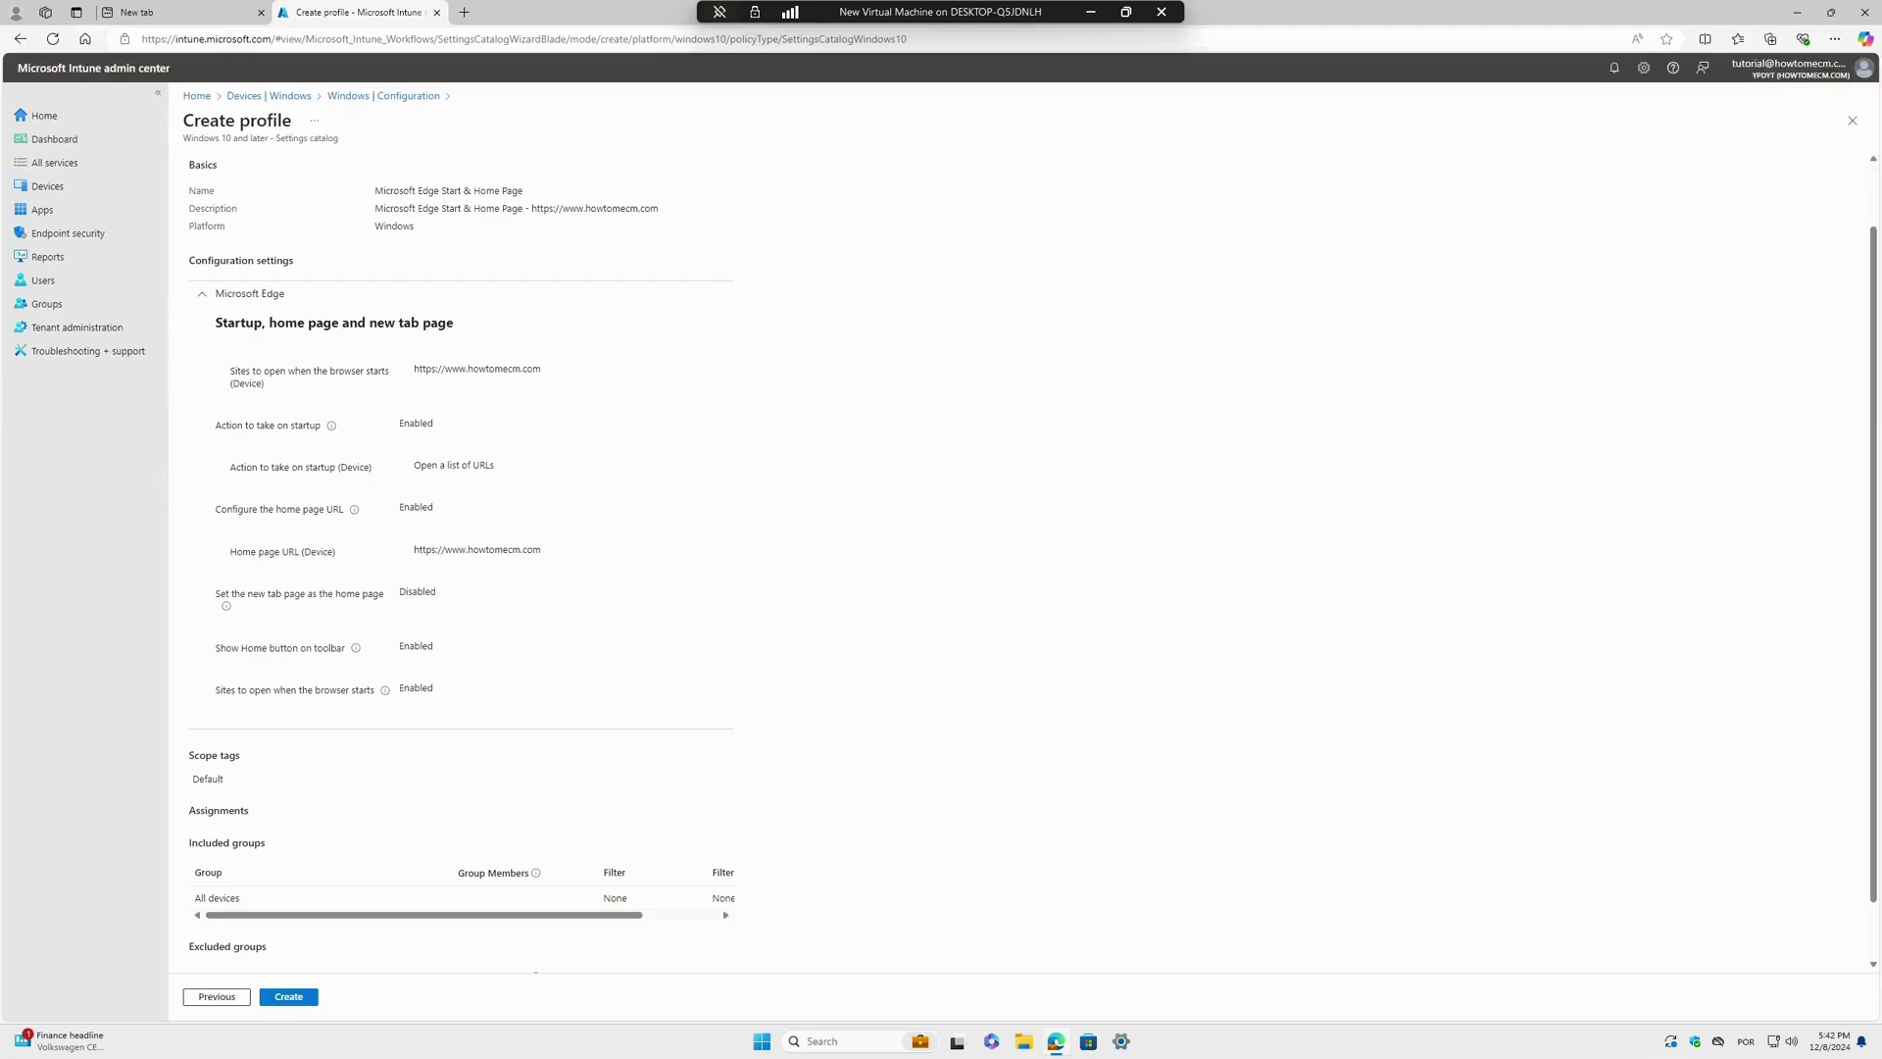
scroll(320, 954, down, 1)
click(288, 997)
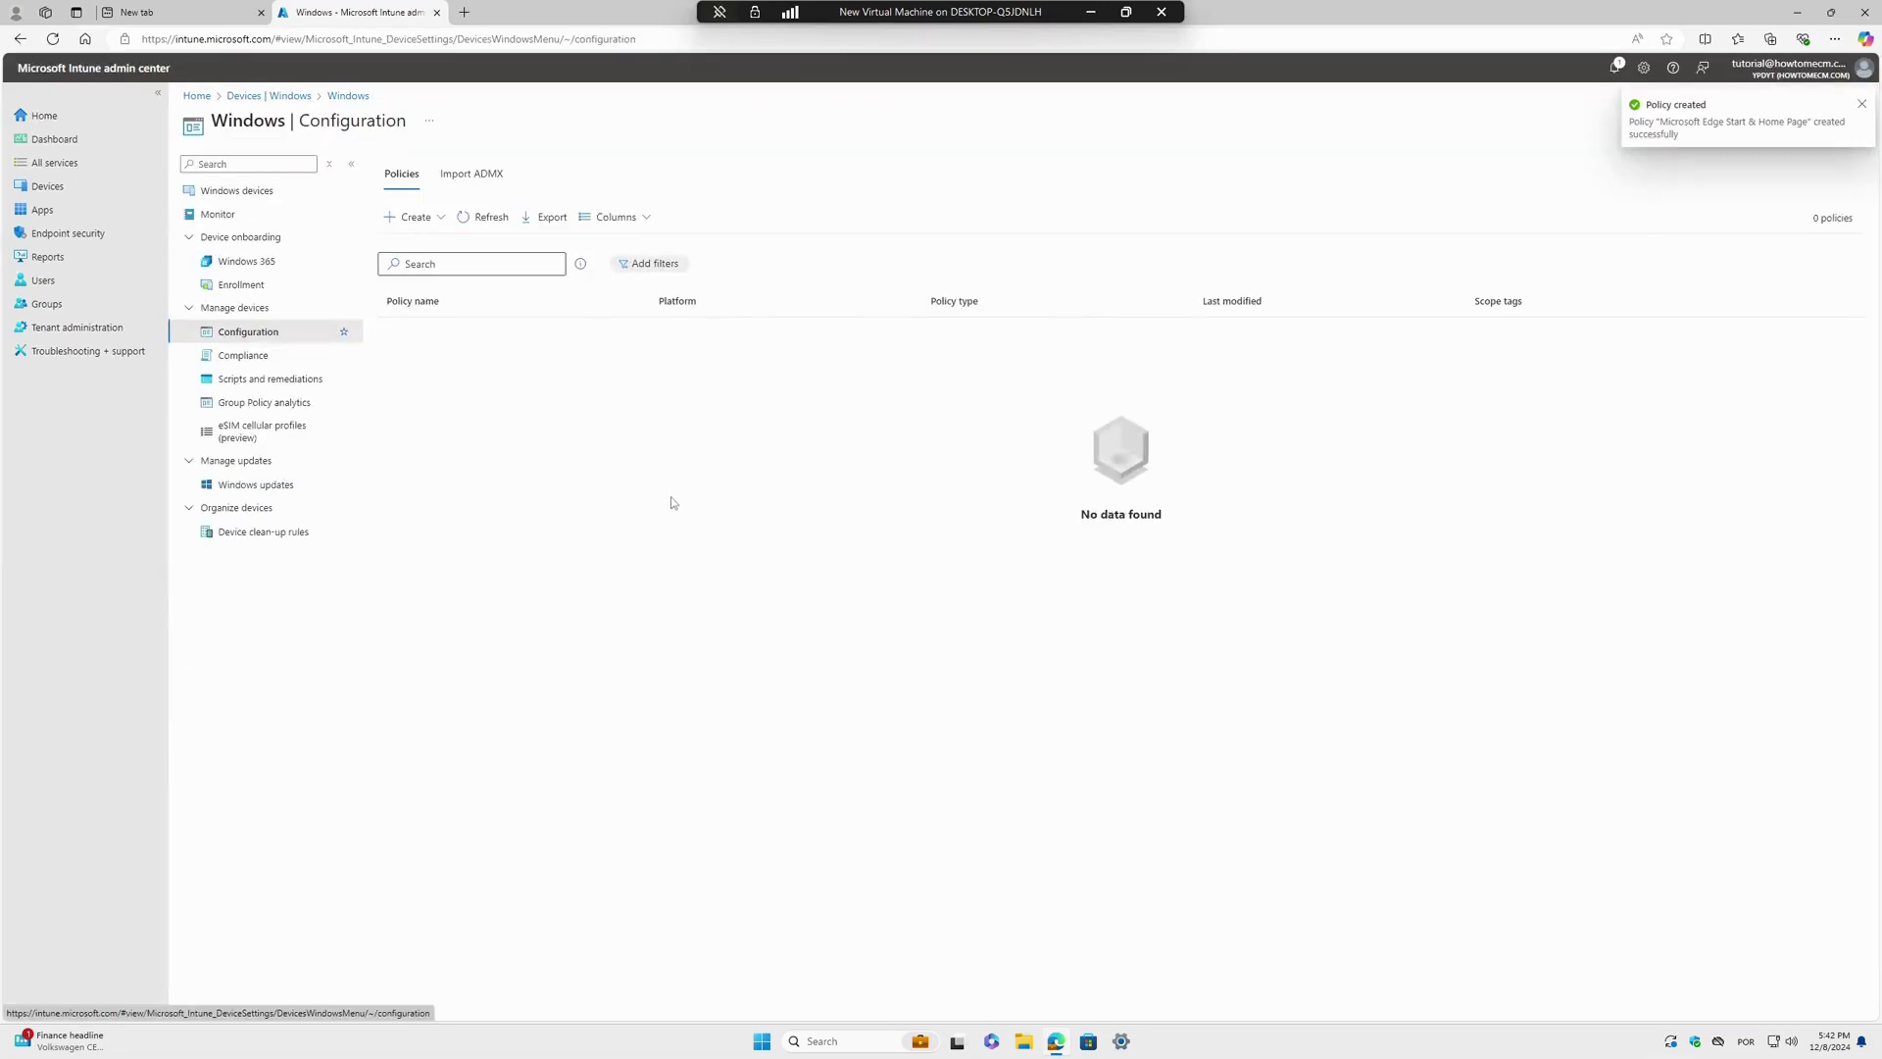
click(482, 220)
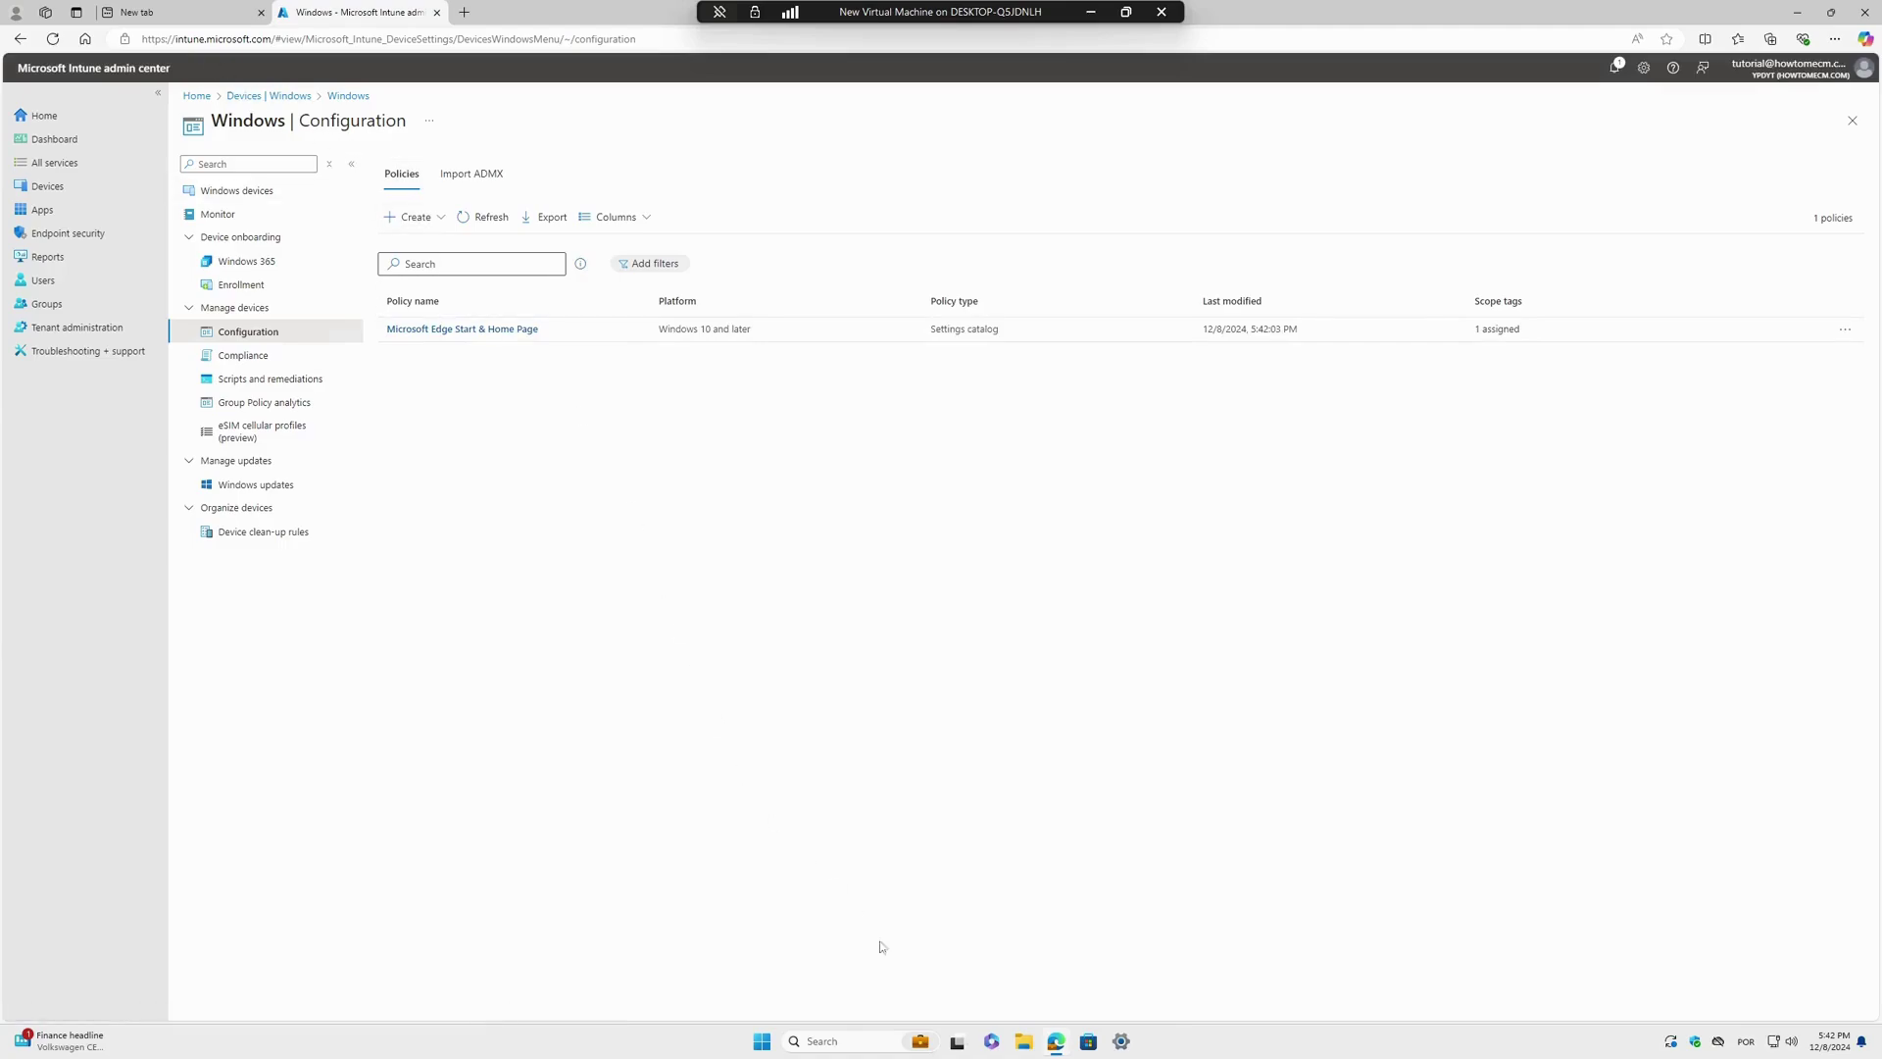
click(178, 12)
- Show Edge's Start, home, and new tabs settings on the left half and launch Windows Settings
click(1833, 39)
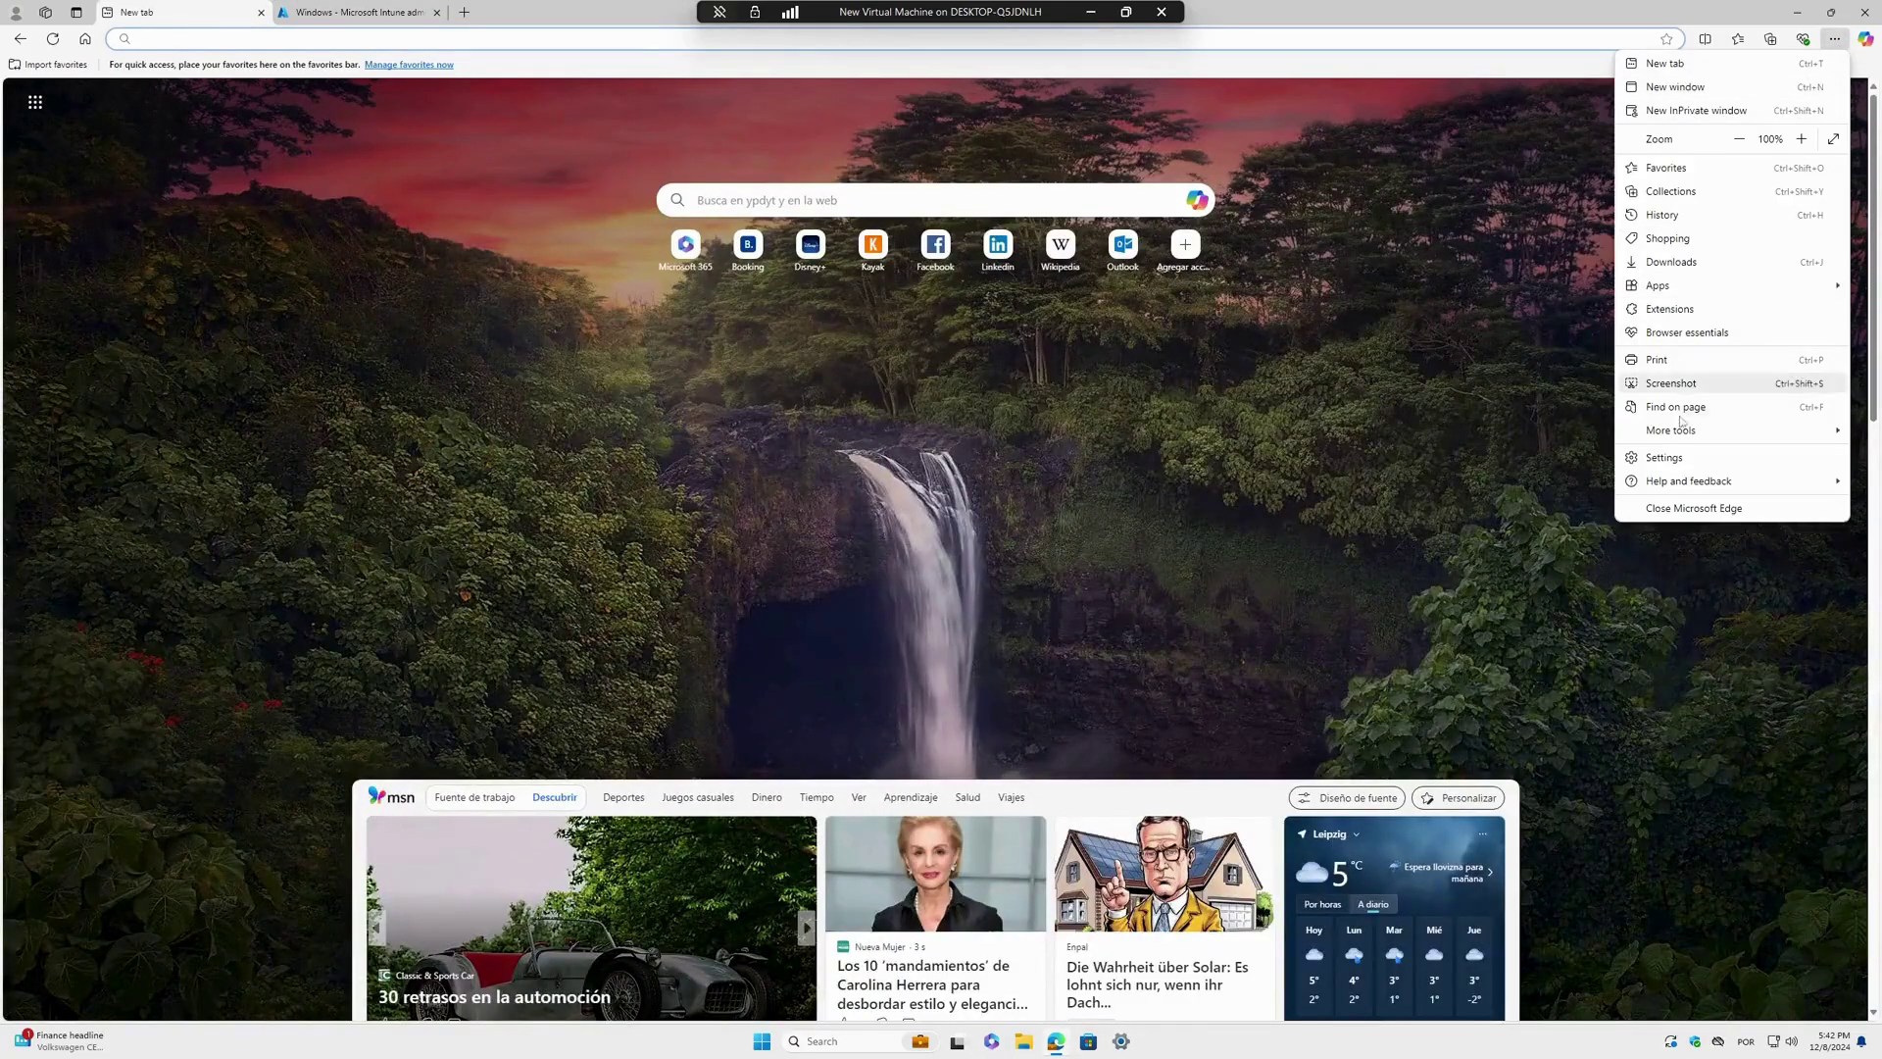
click(1669, 464)
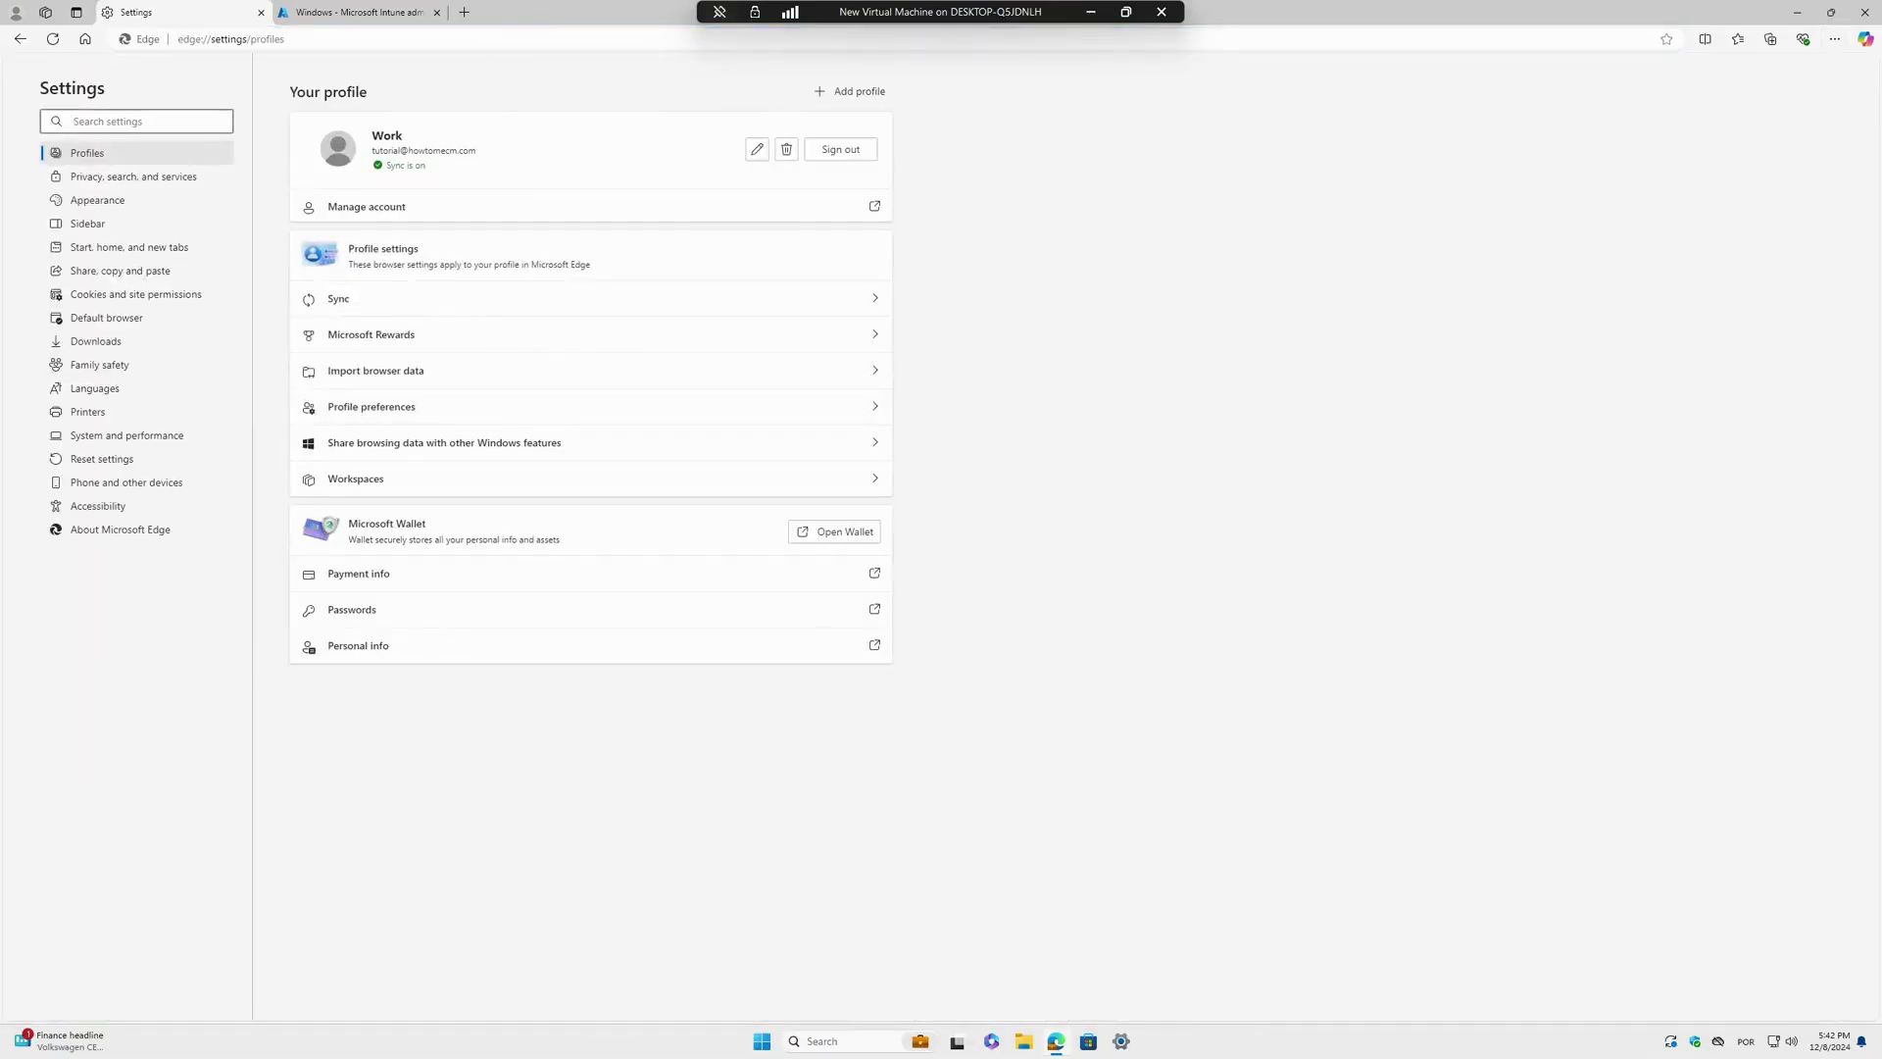
key(super+Left)
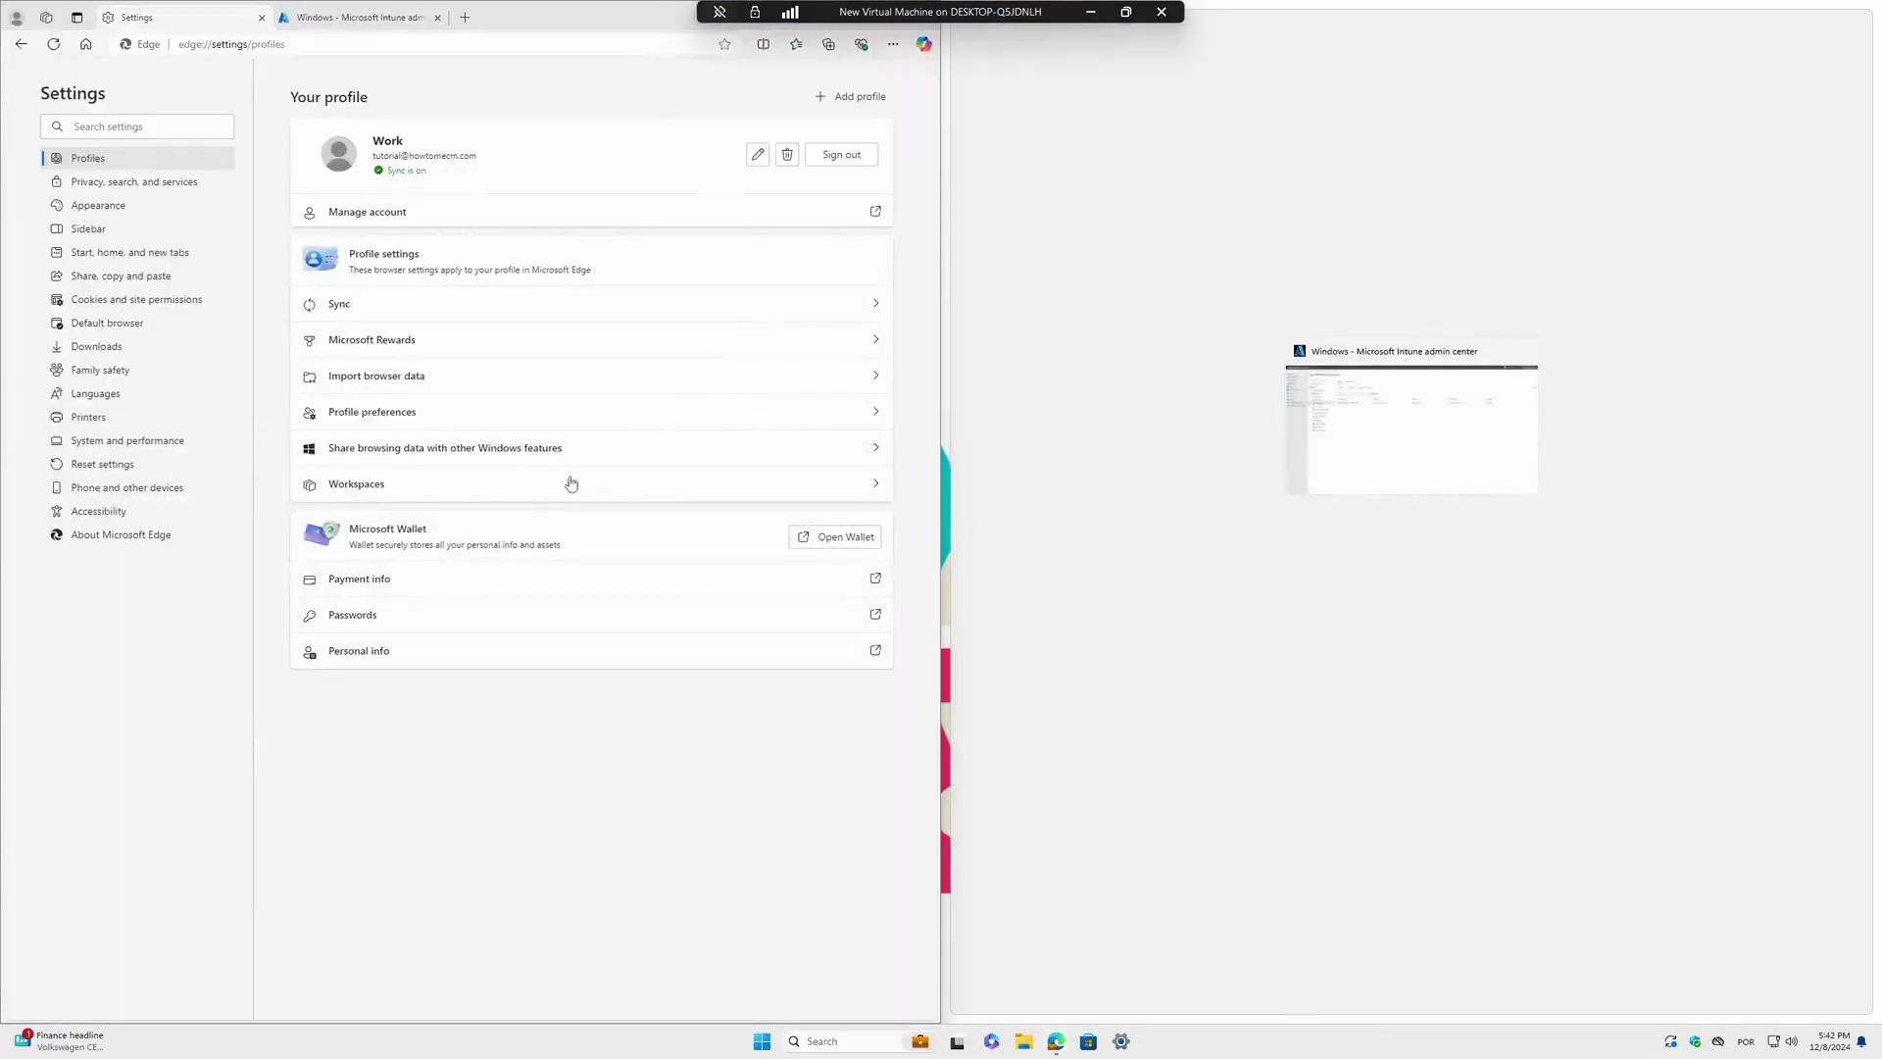
click(118, 257)
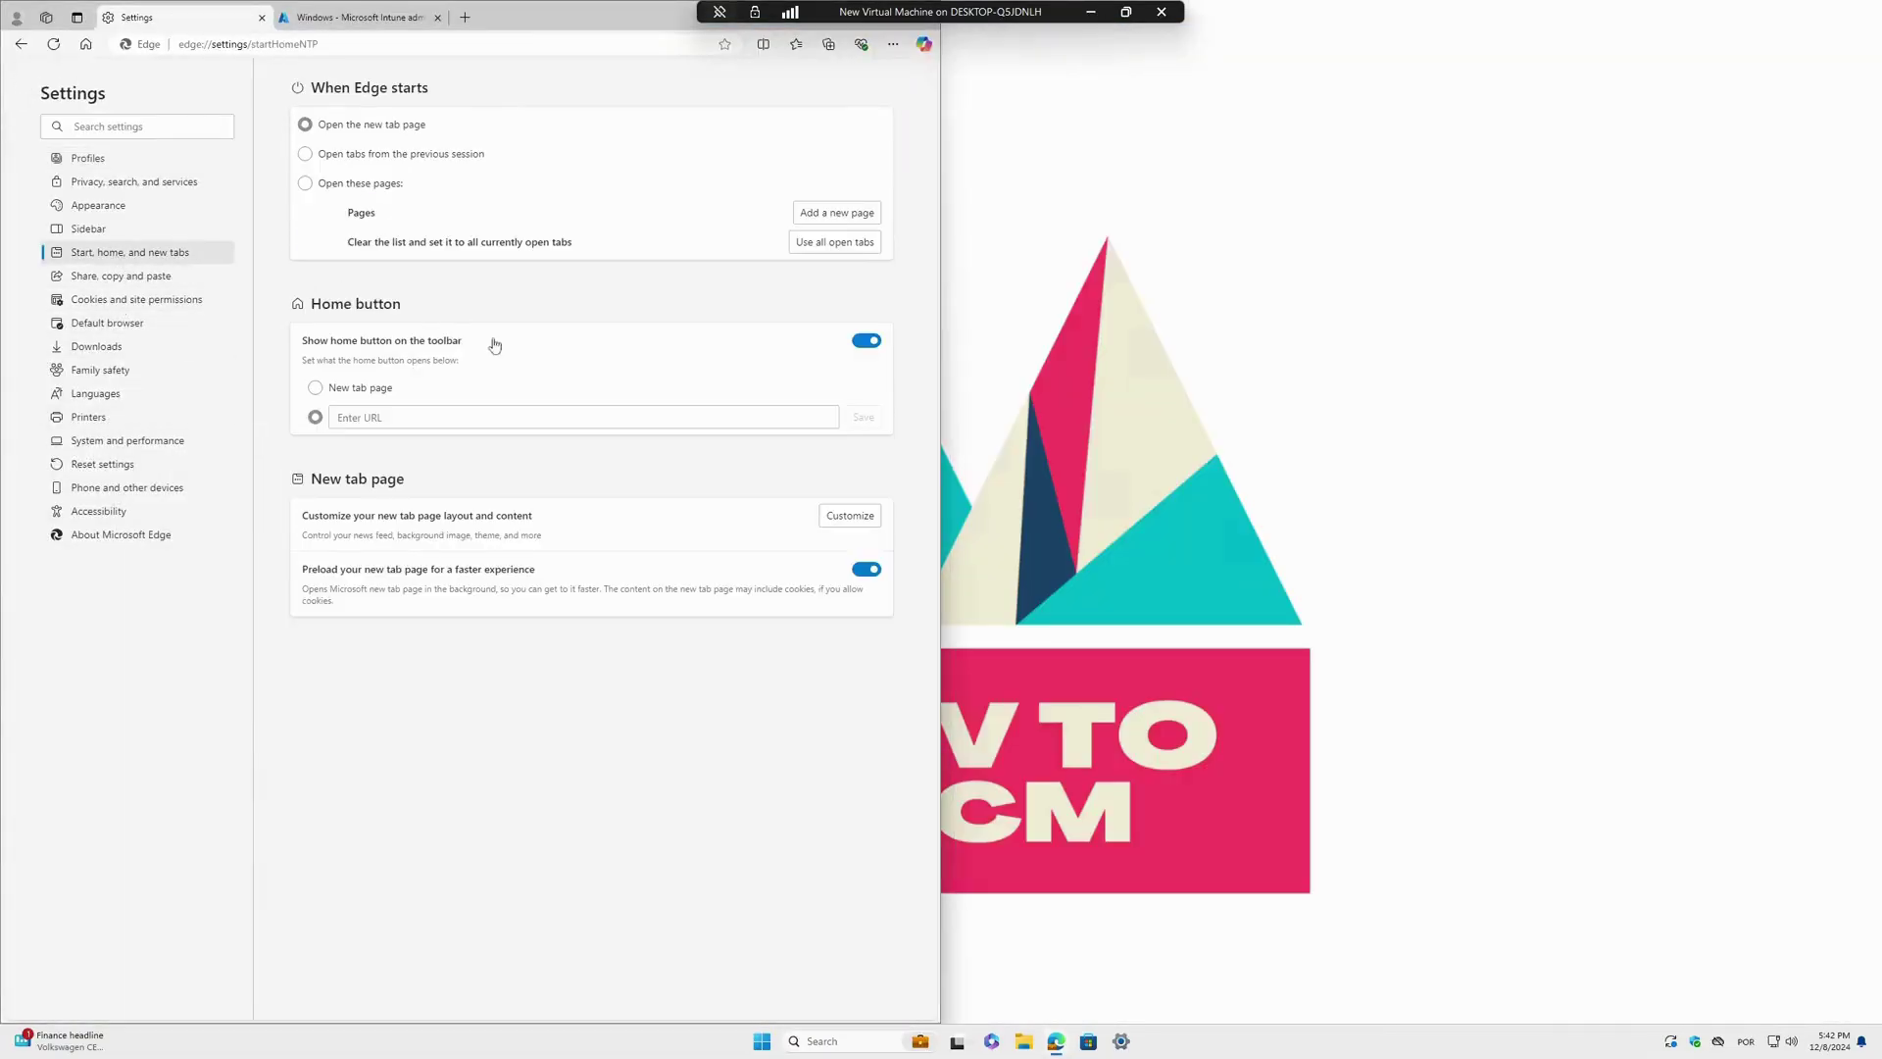
click(1121, 1041)
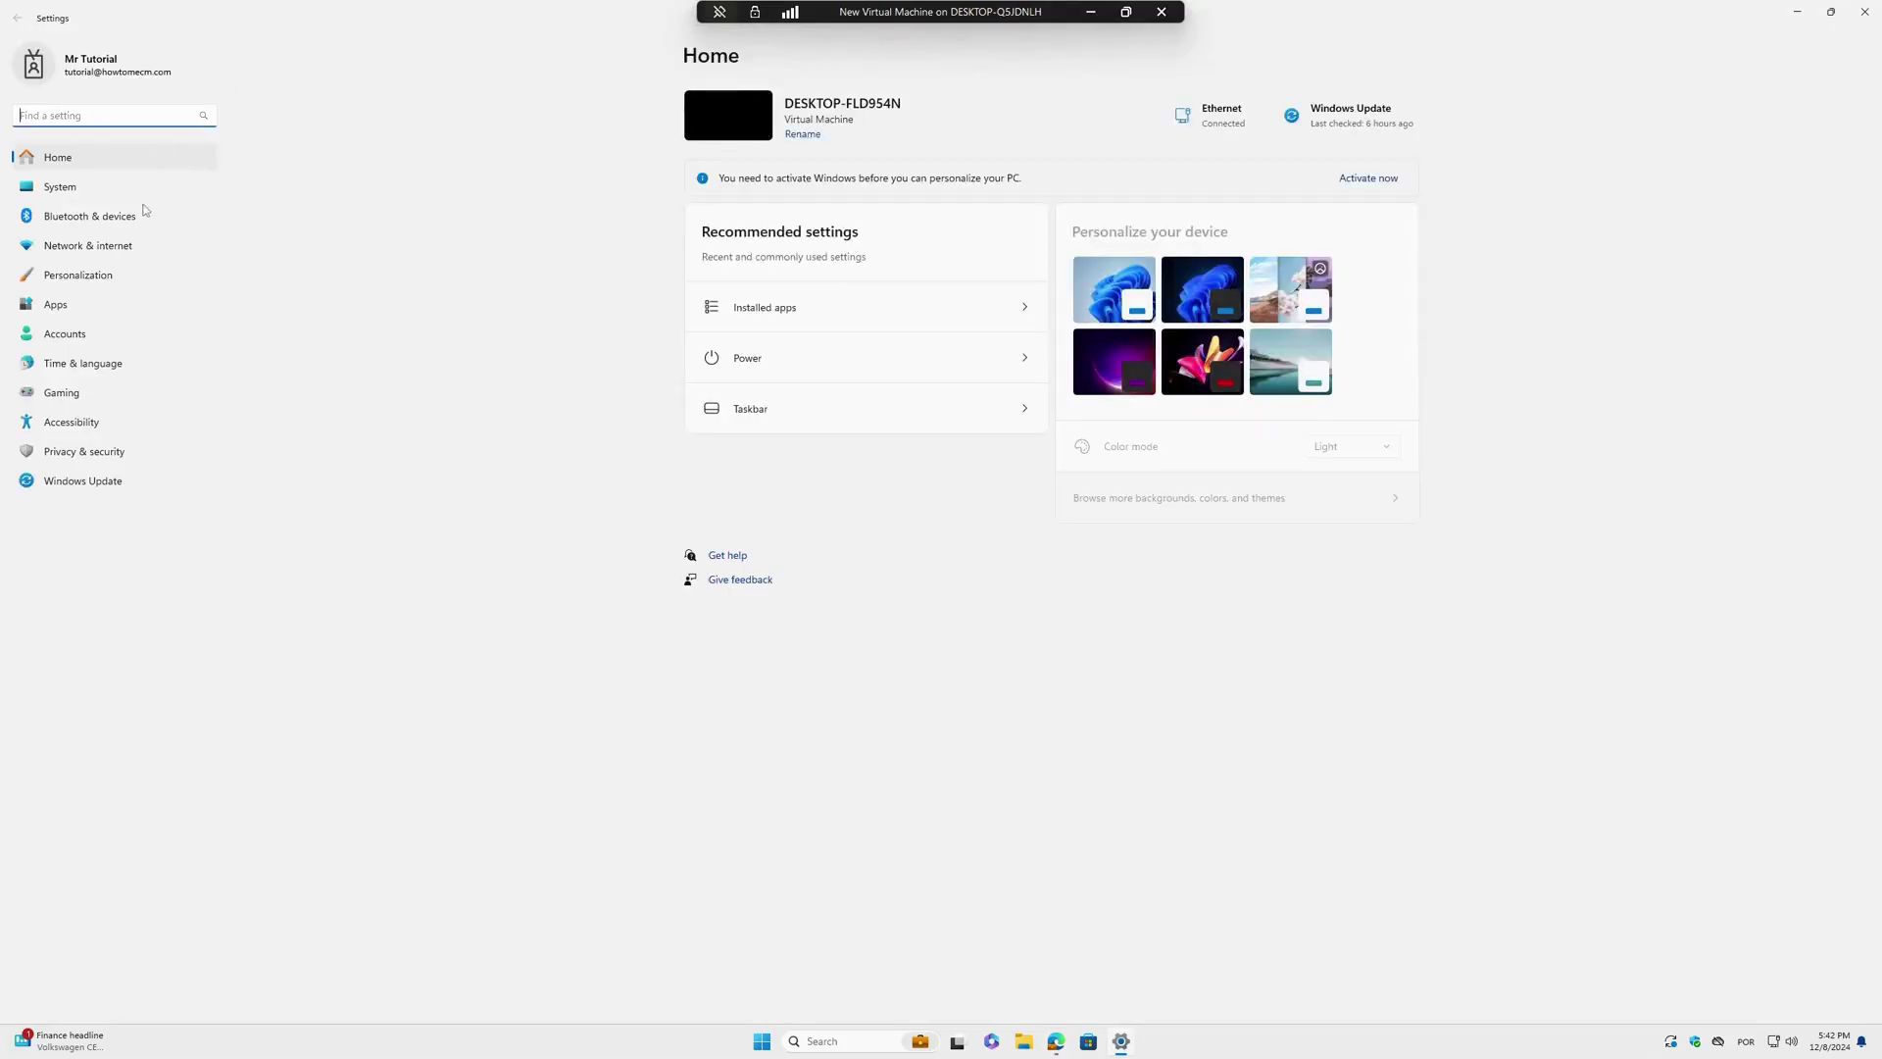
- Sync the connected work or school account from its Info page, with Settings snapped right
click(69, 334)
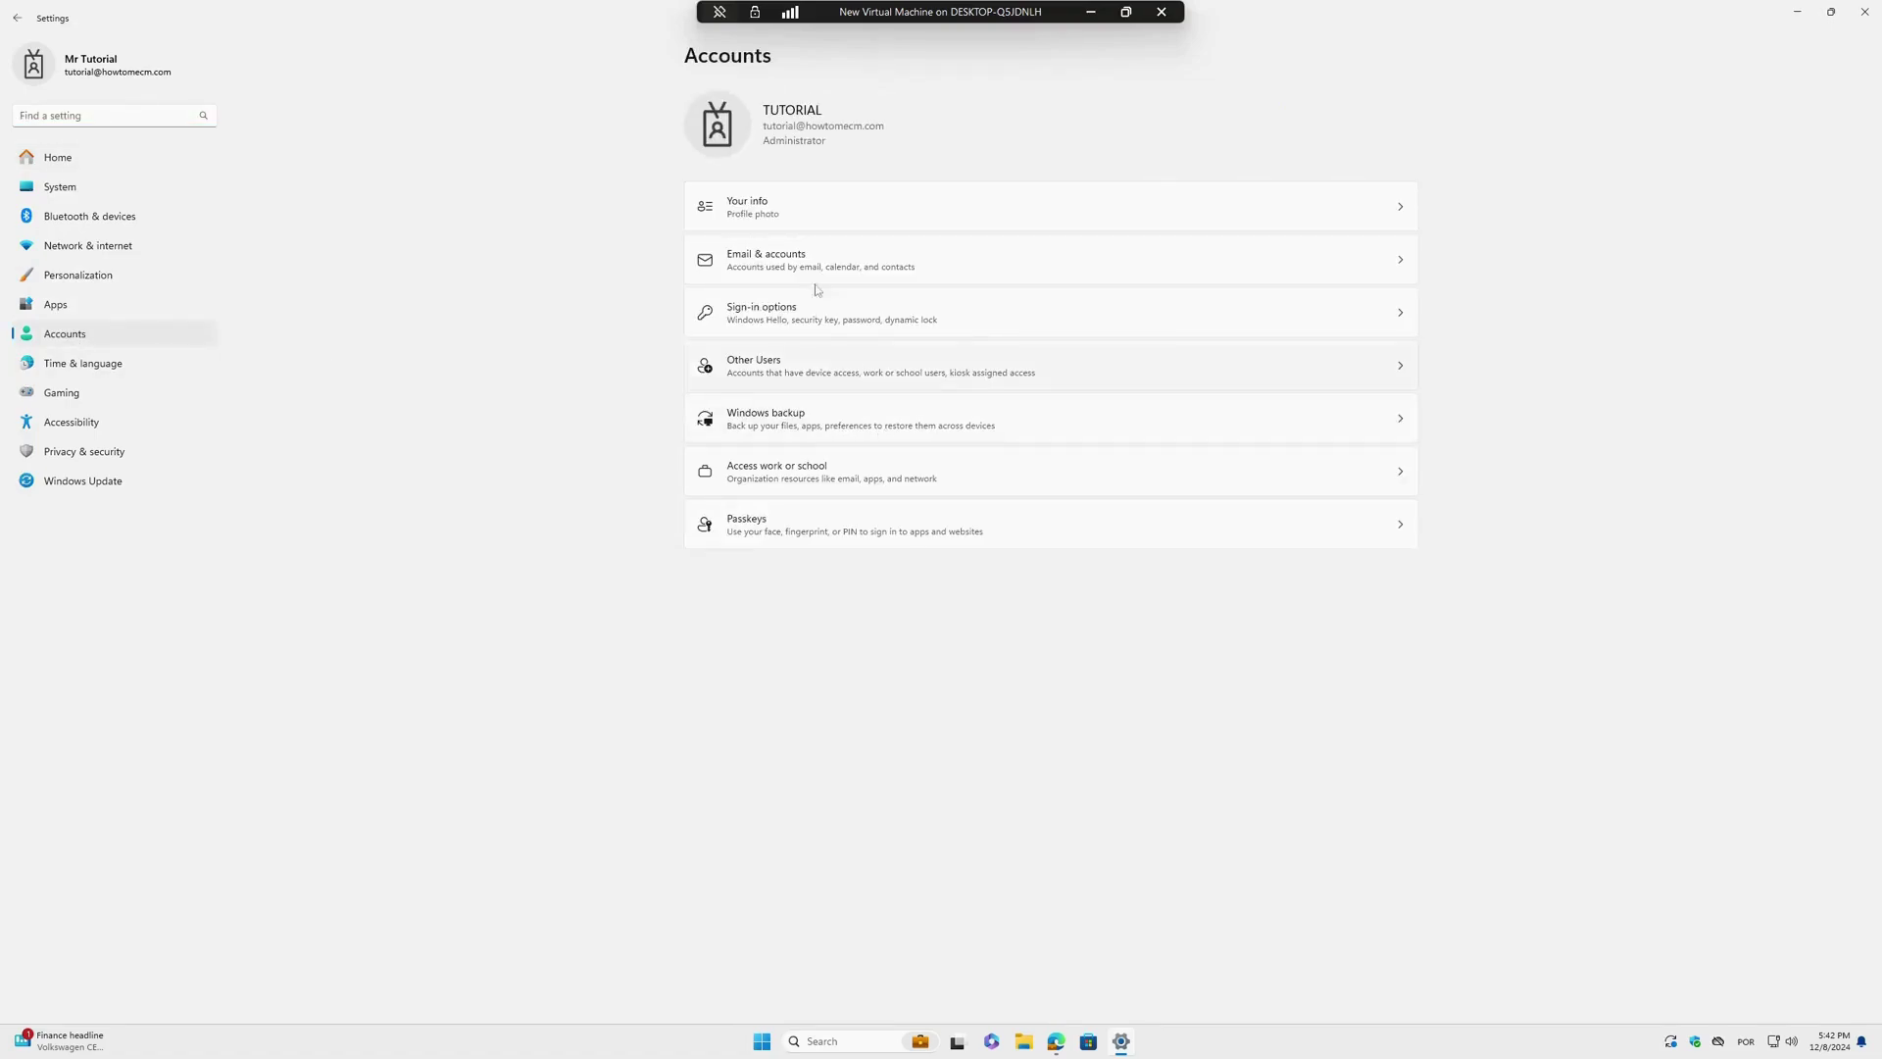
click(787, 465)
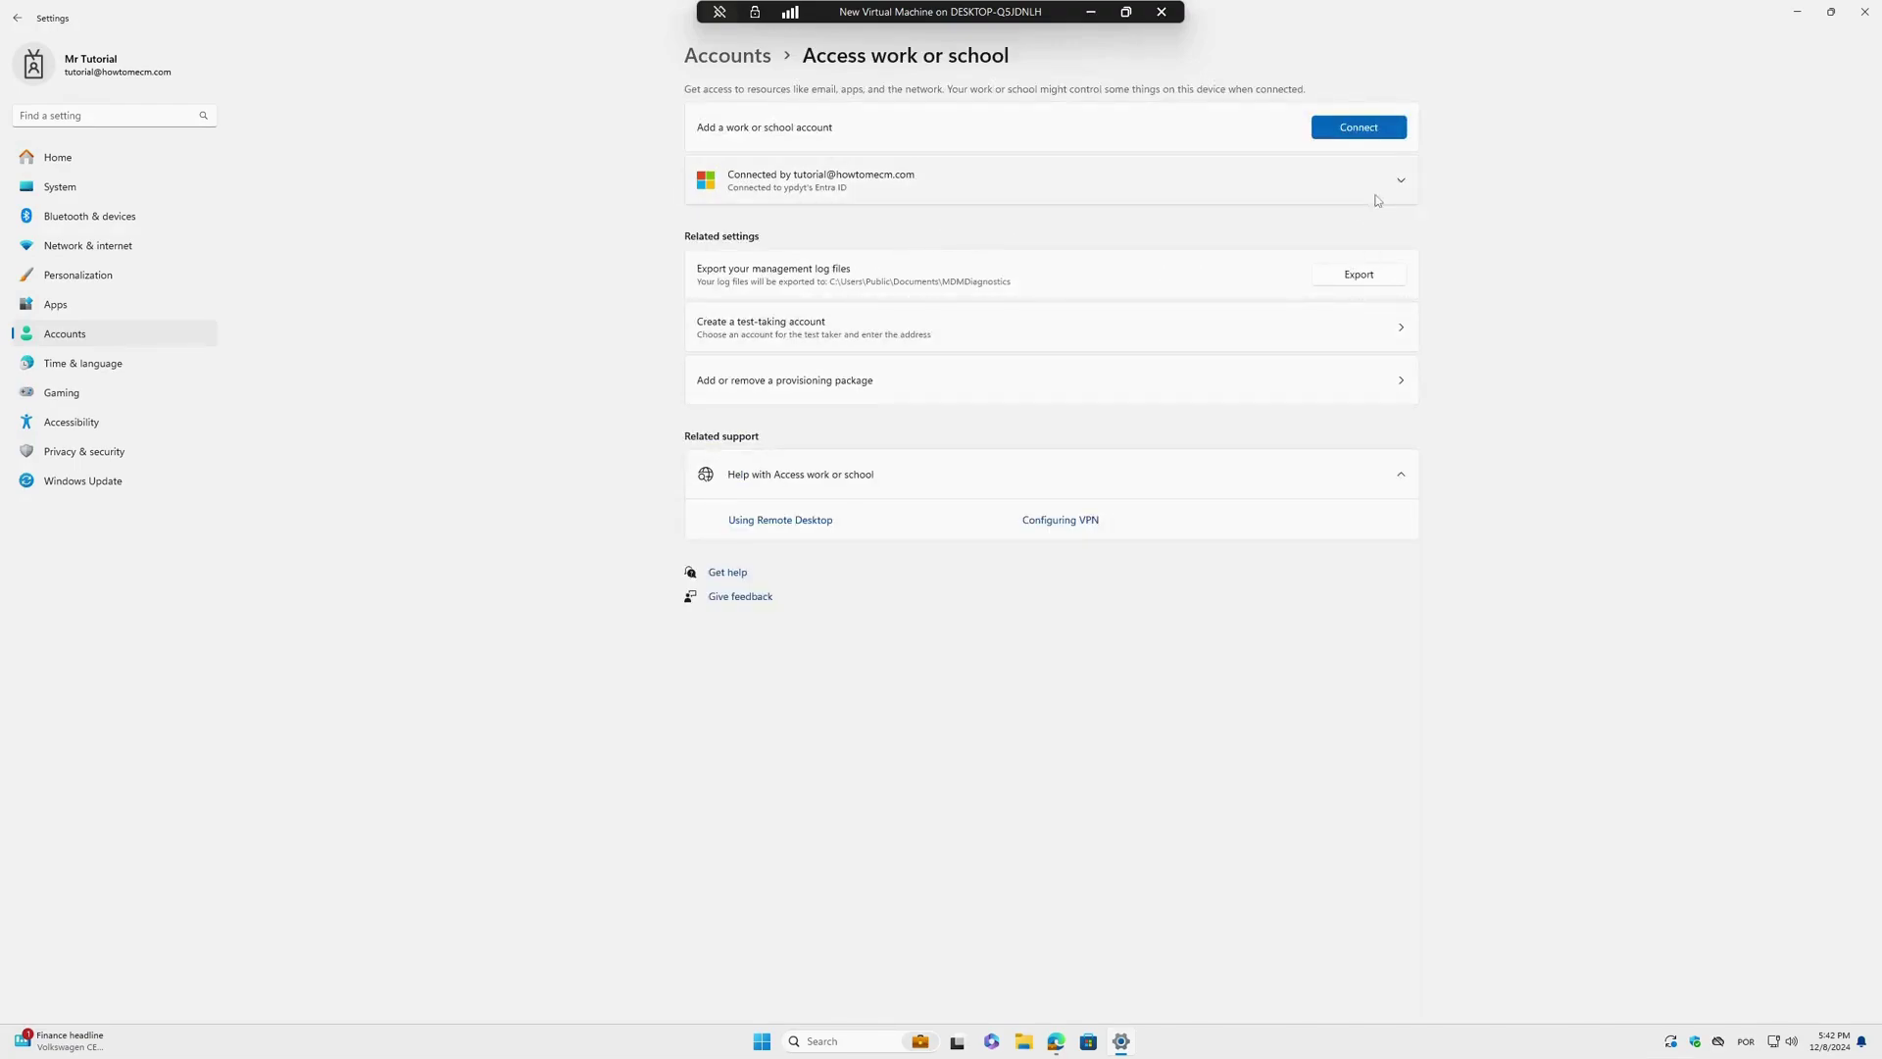
click(1392, 184)
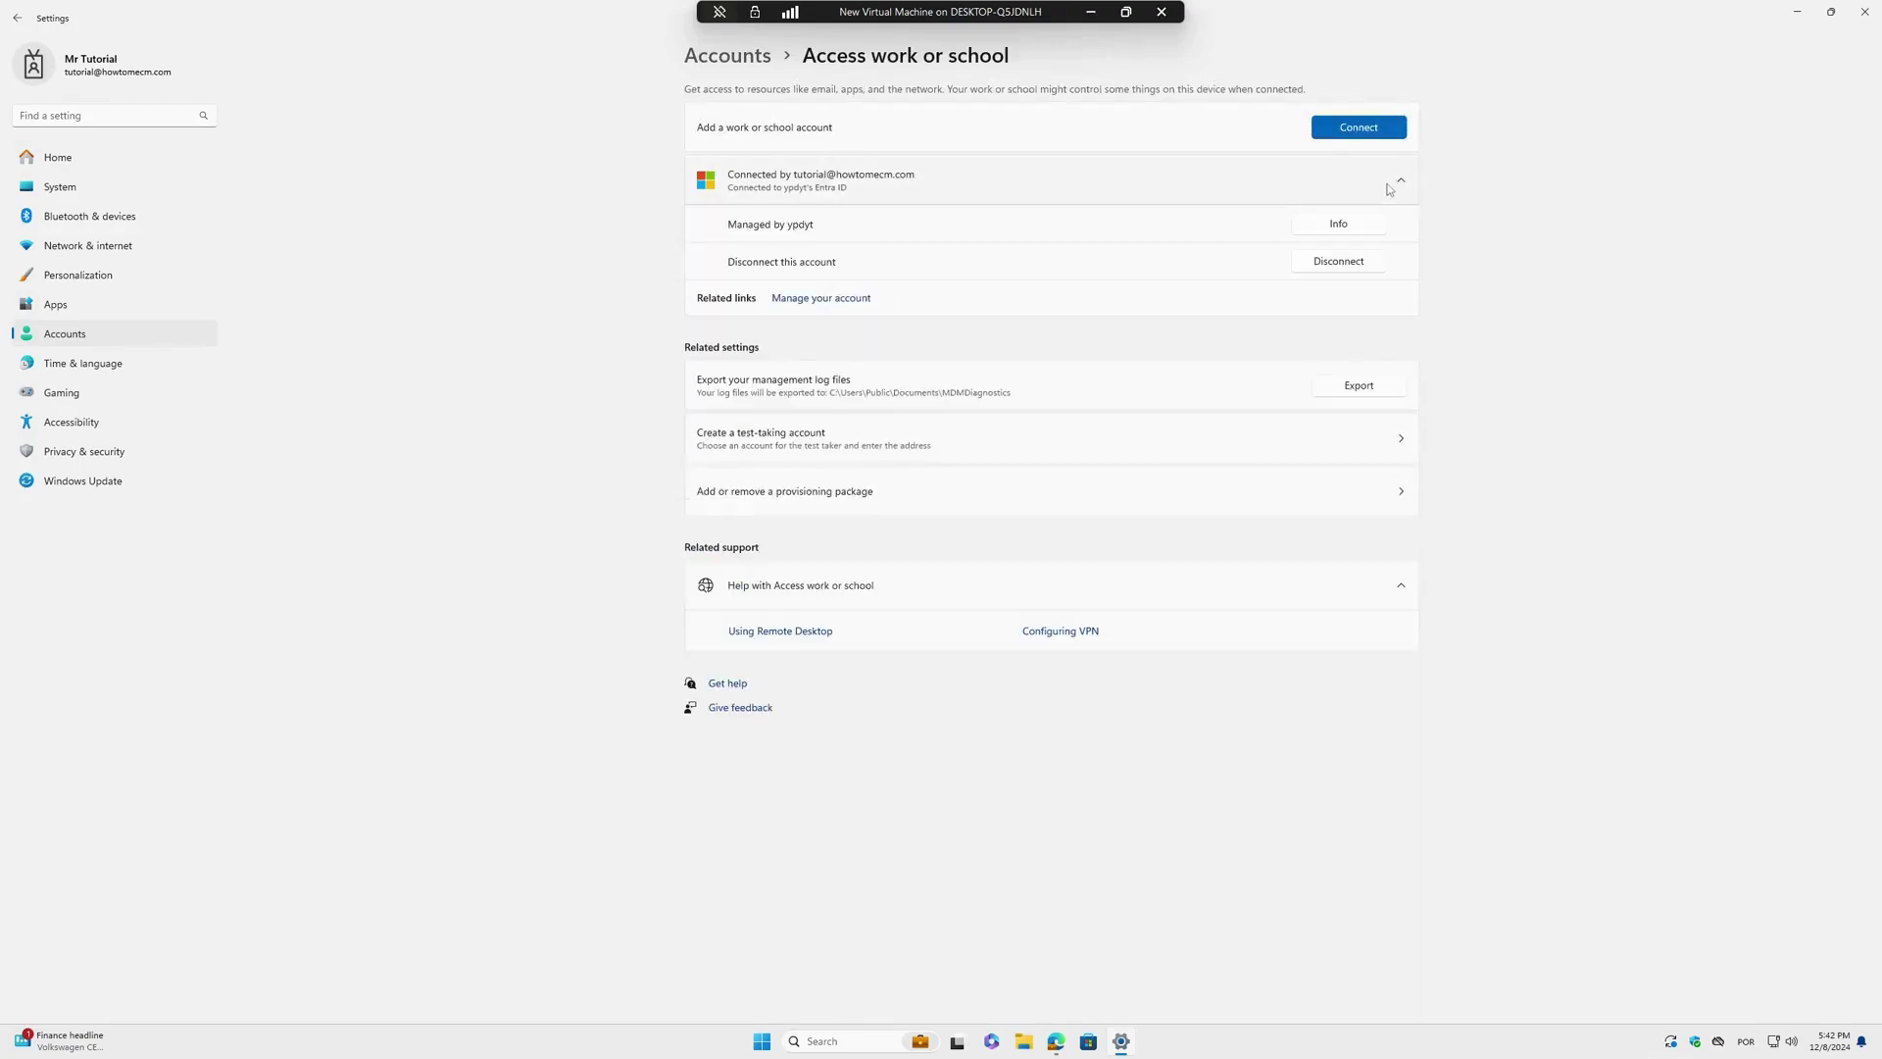
click(1341, 227)
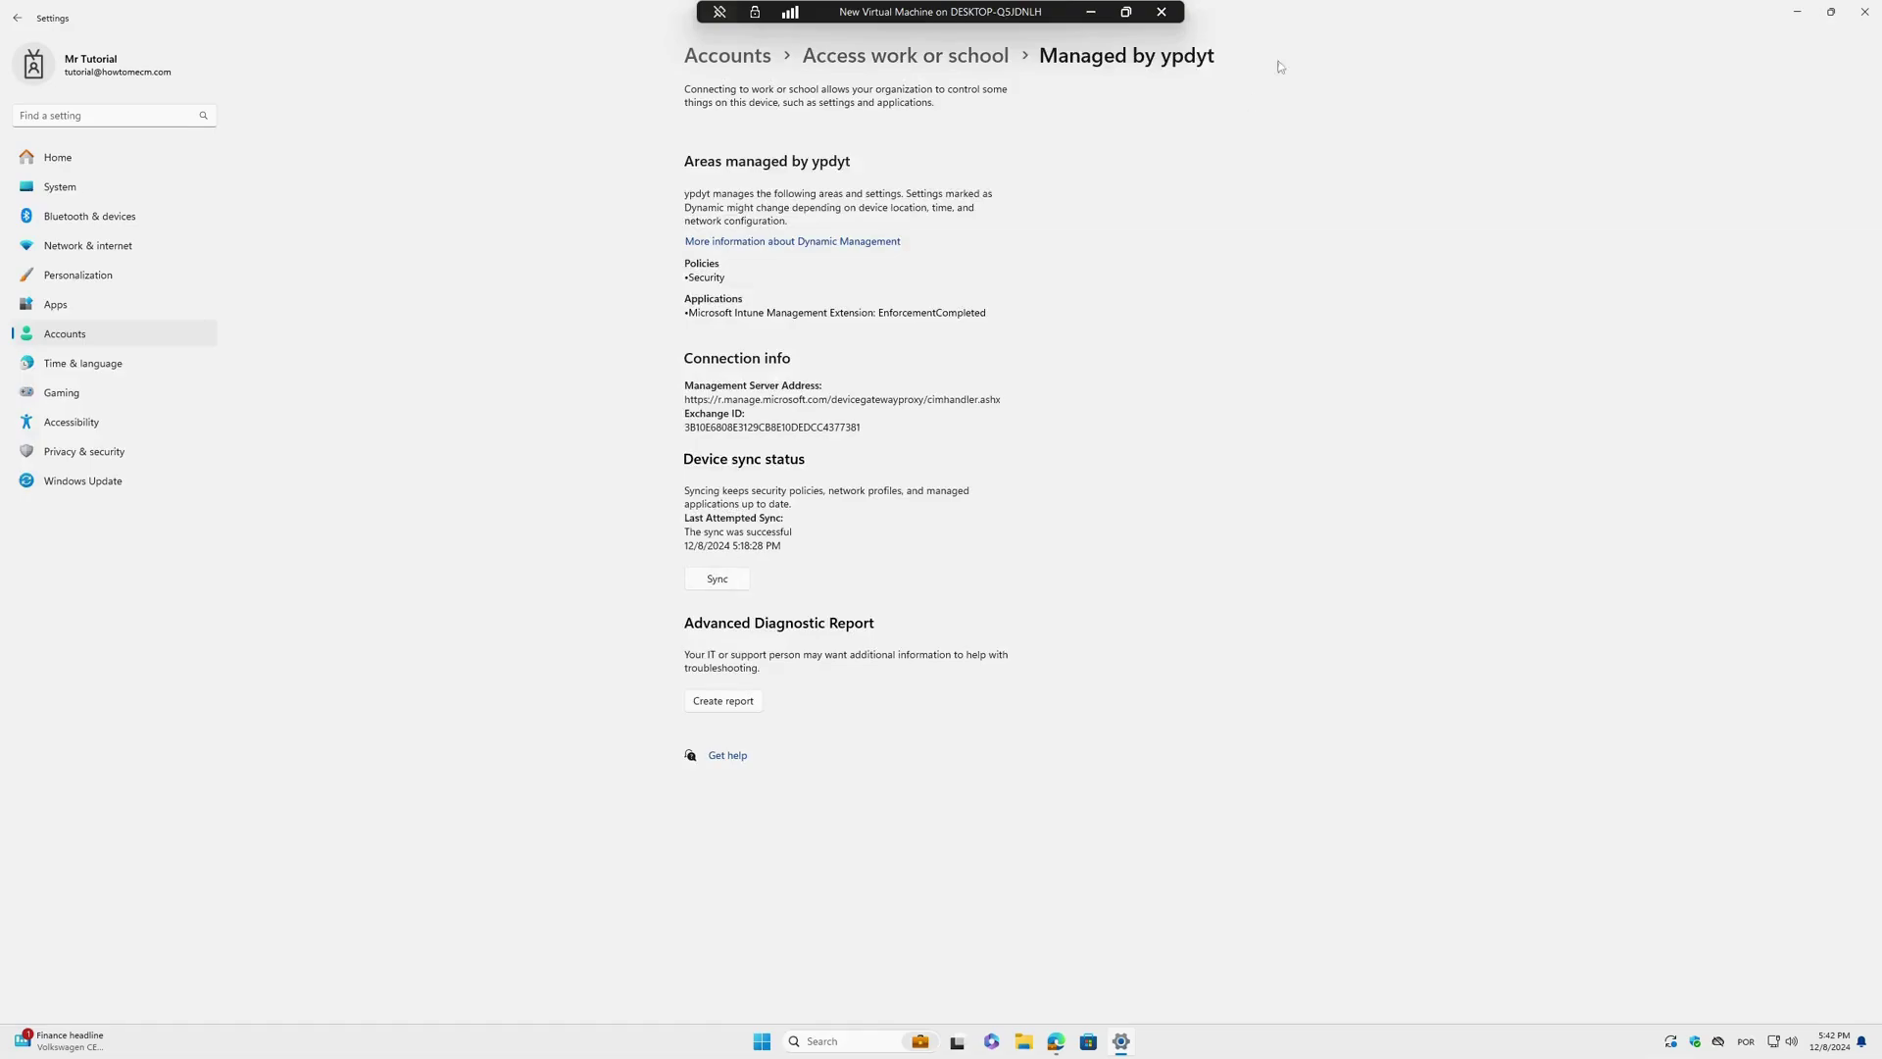
drag(1350, 22, 1877, 392)
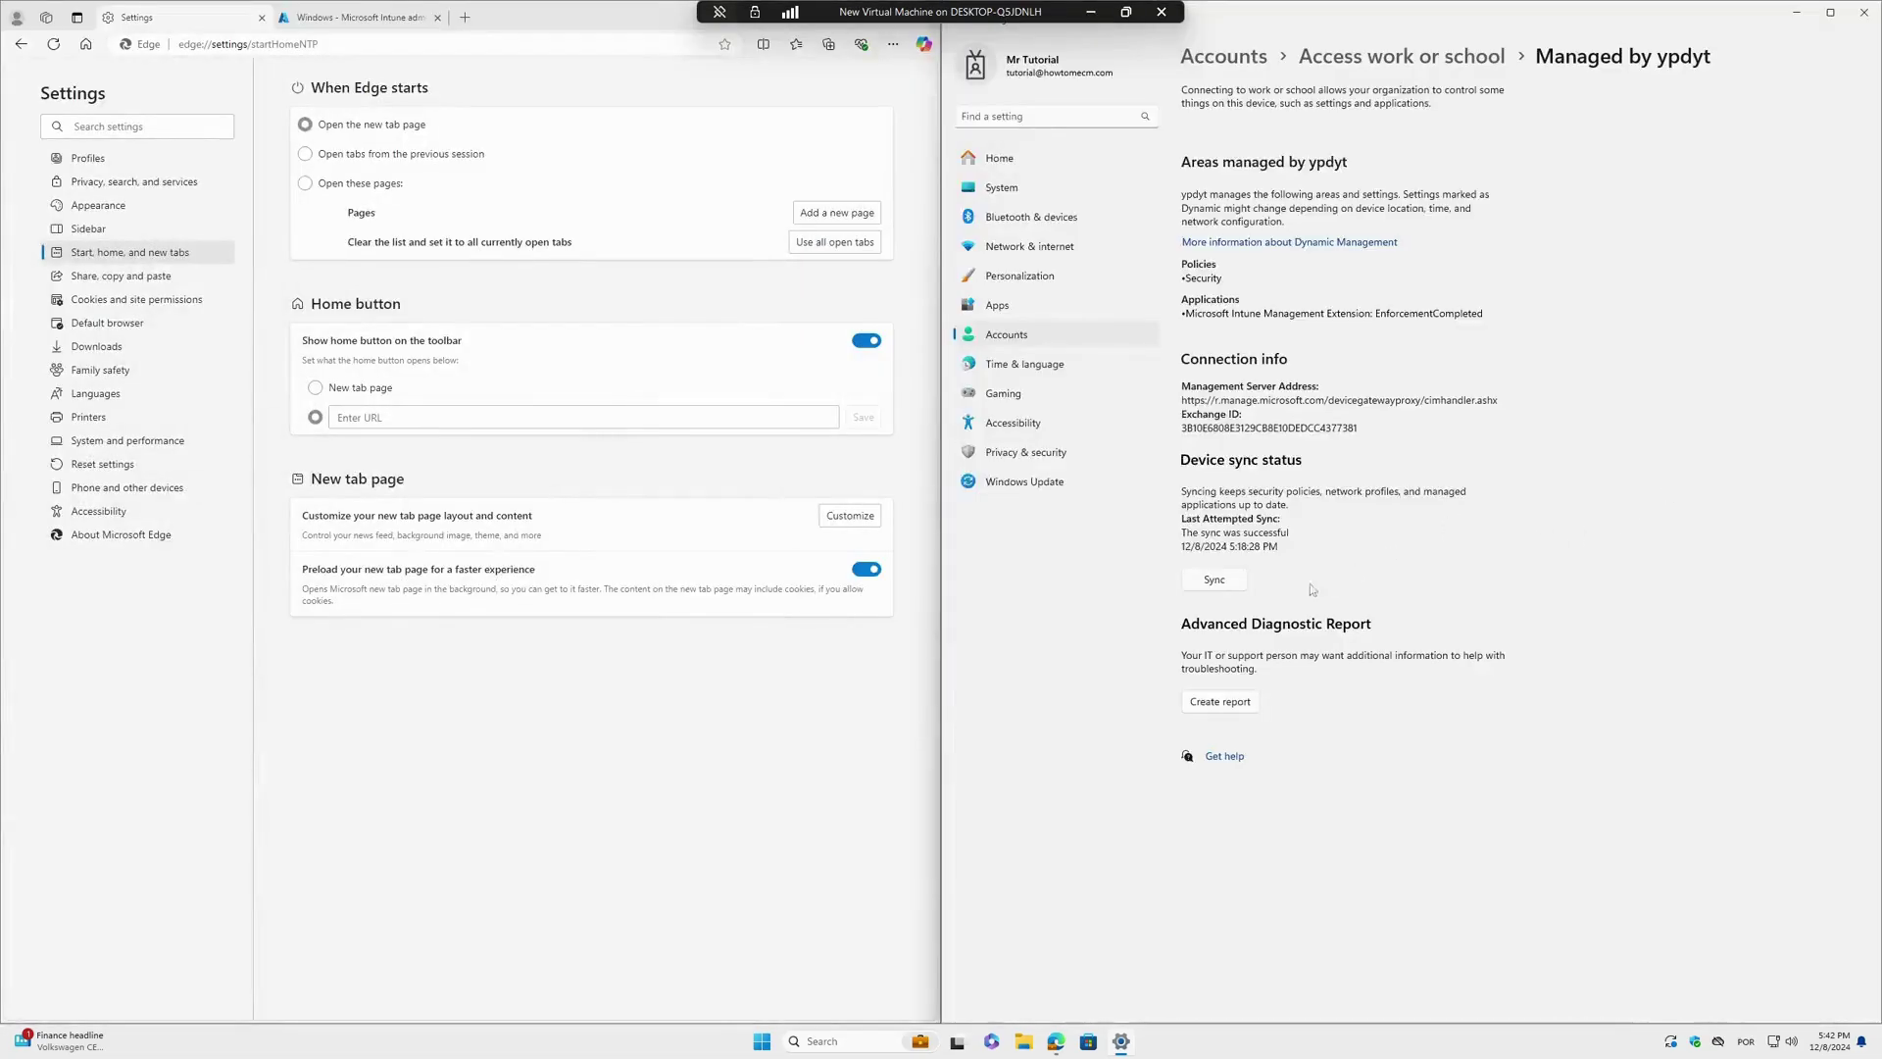
click(1212, 580)
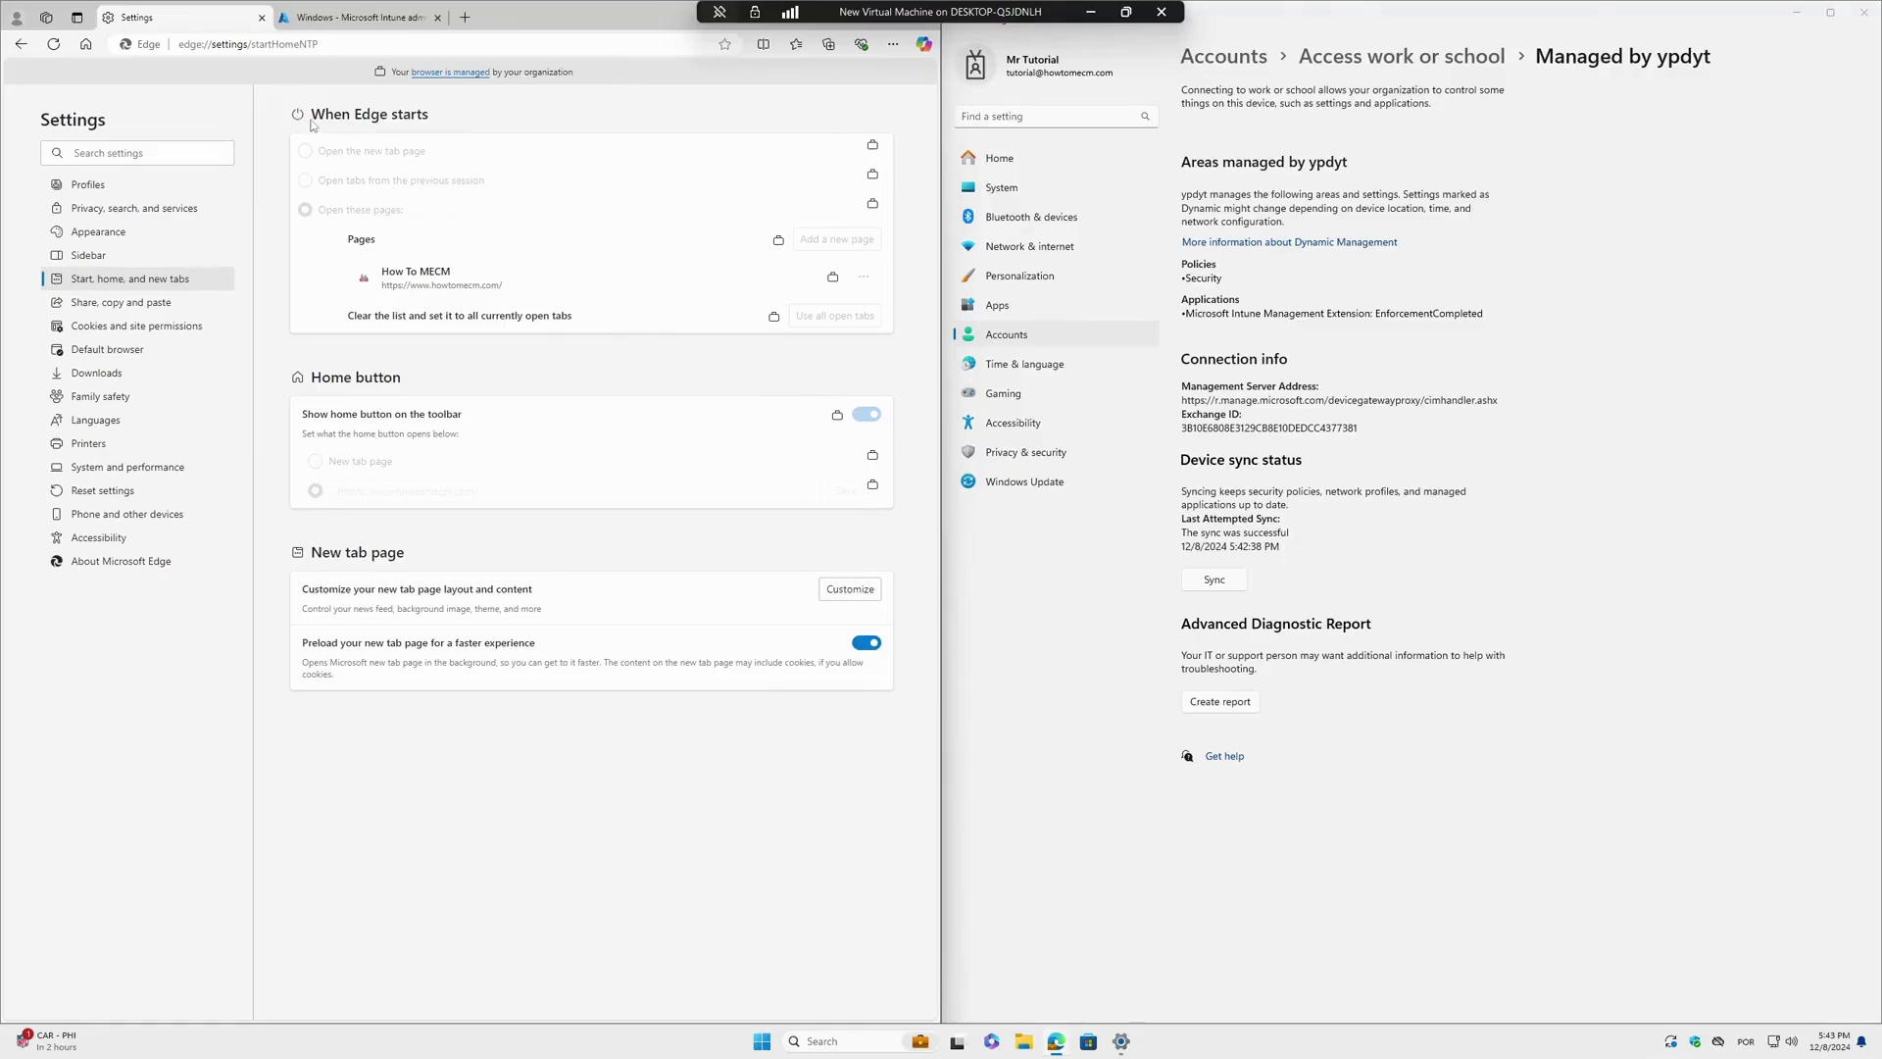
- Highlight the When Edge starts setting and its enforced How To MECM startup page address
drag(312, 124, 432, 118)
drag(310, 209, 413, 214)
drag(517, 286, 380, 286)
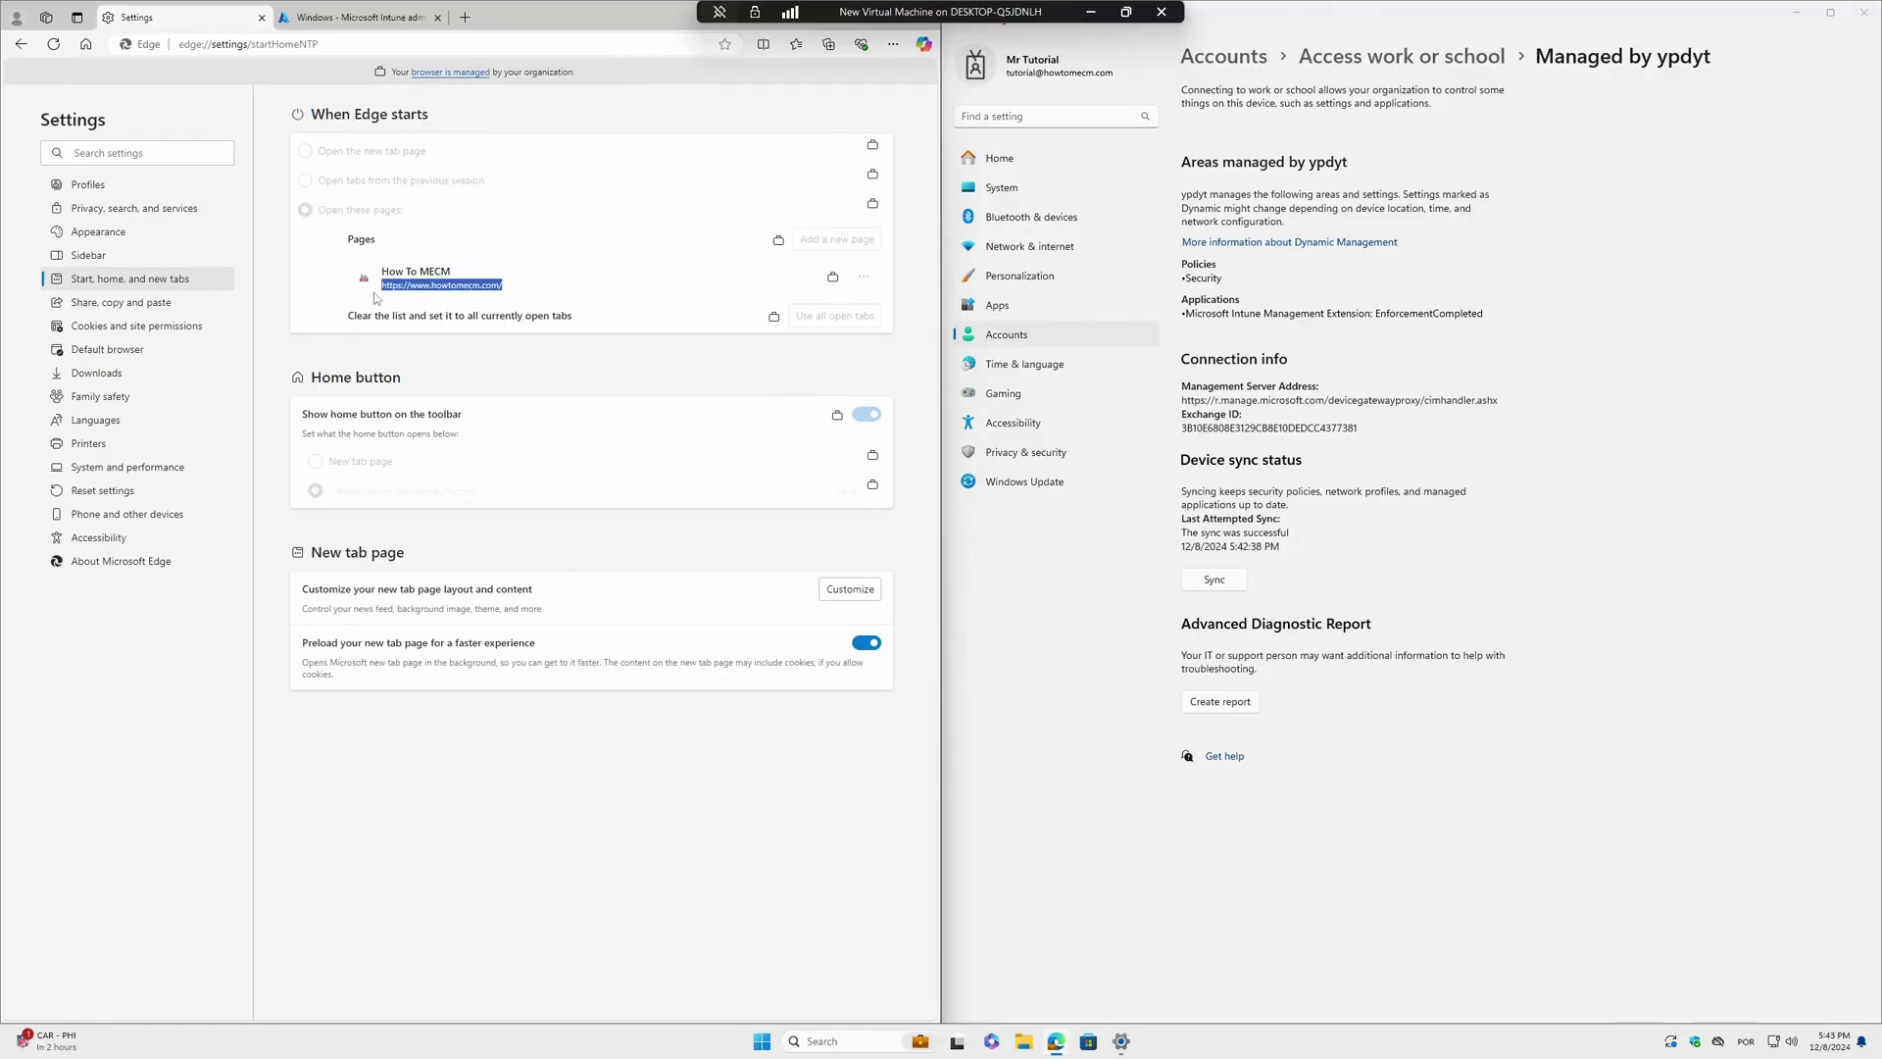
triple_click(476, 289)
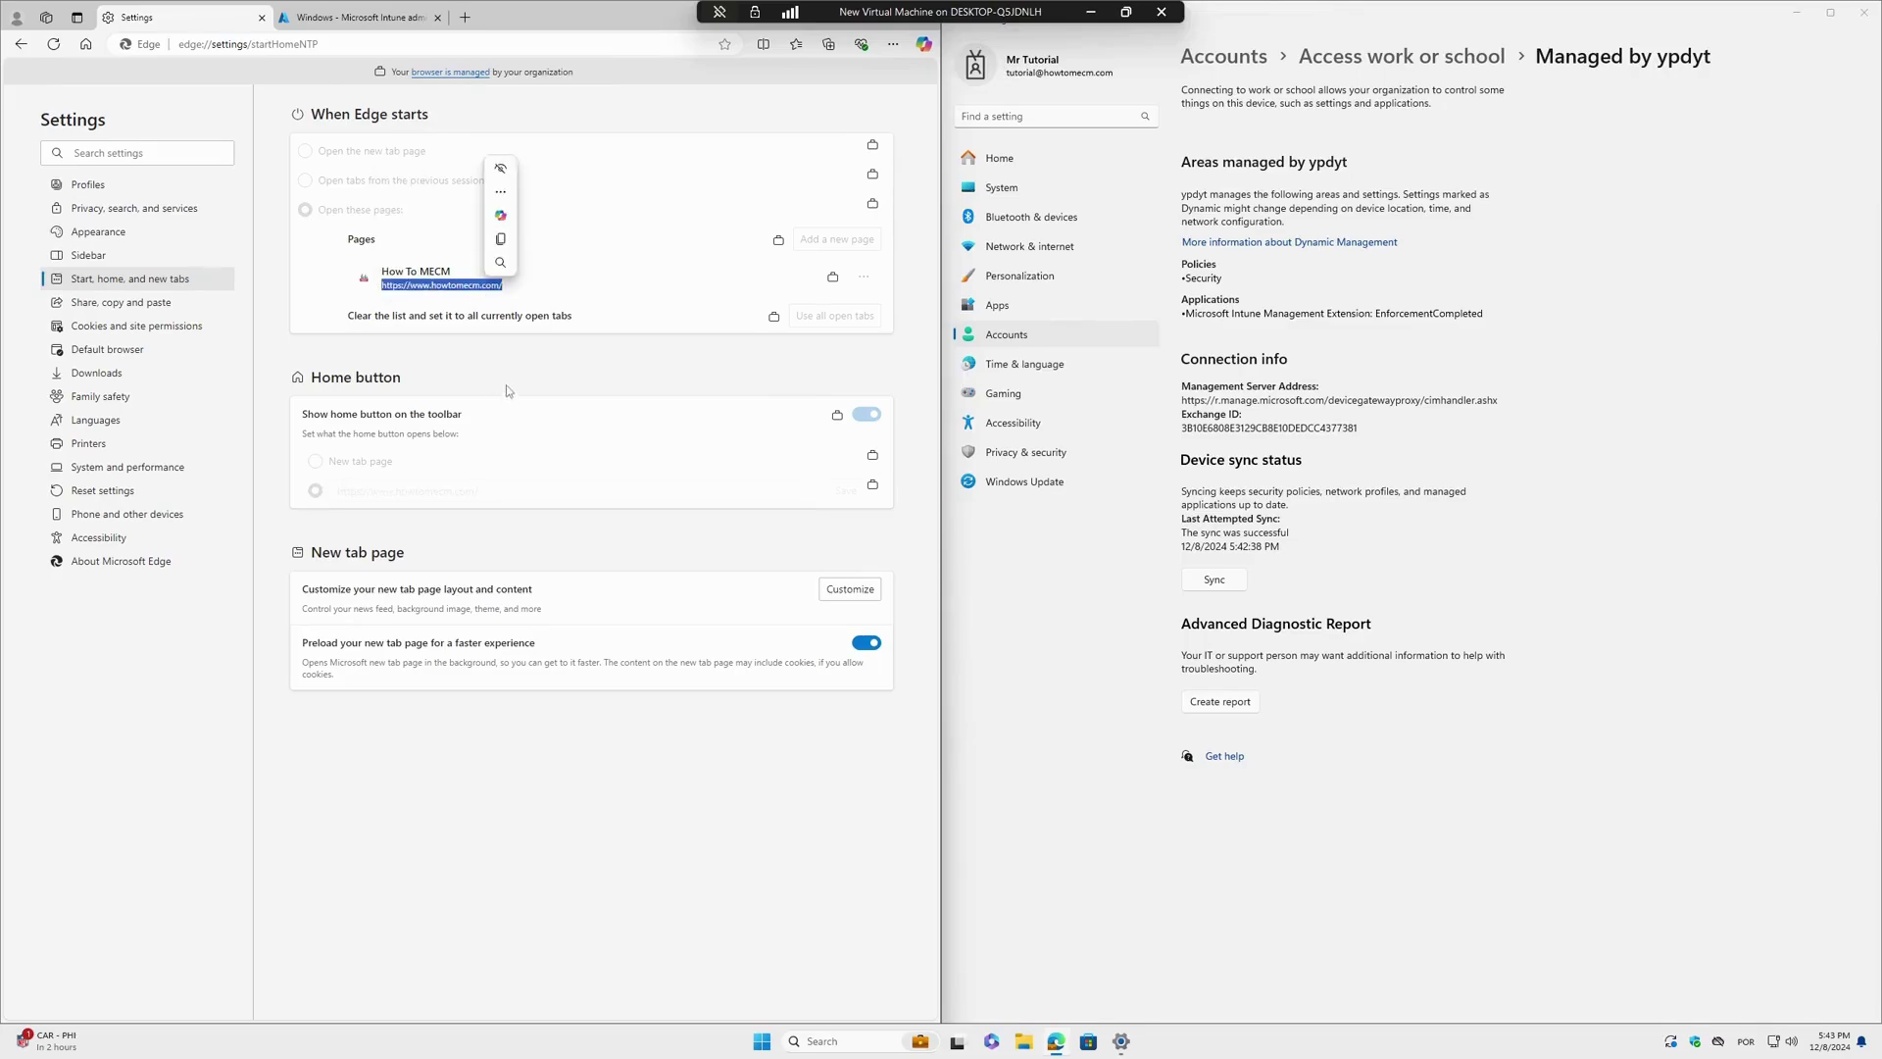
drag(307, 414, 461, 416)
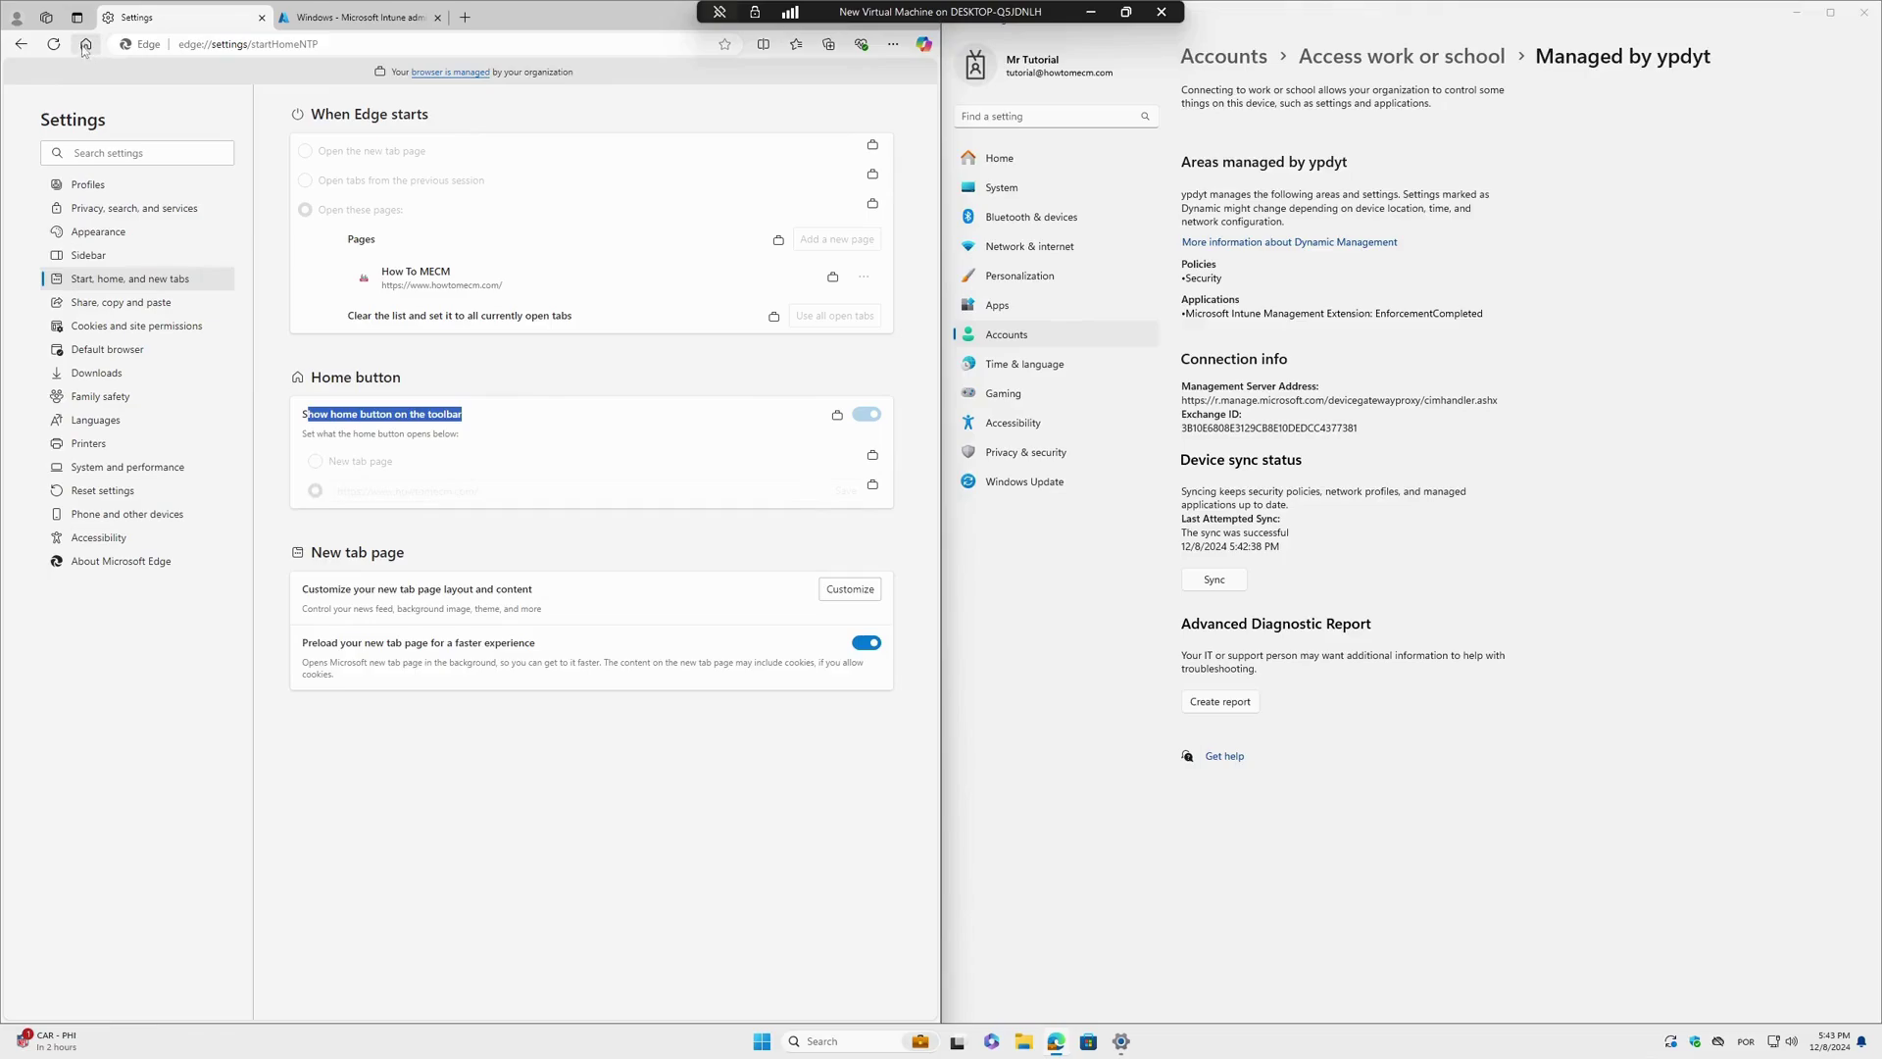
drag(482, 491, 364, 491)
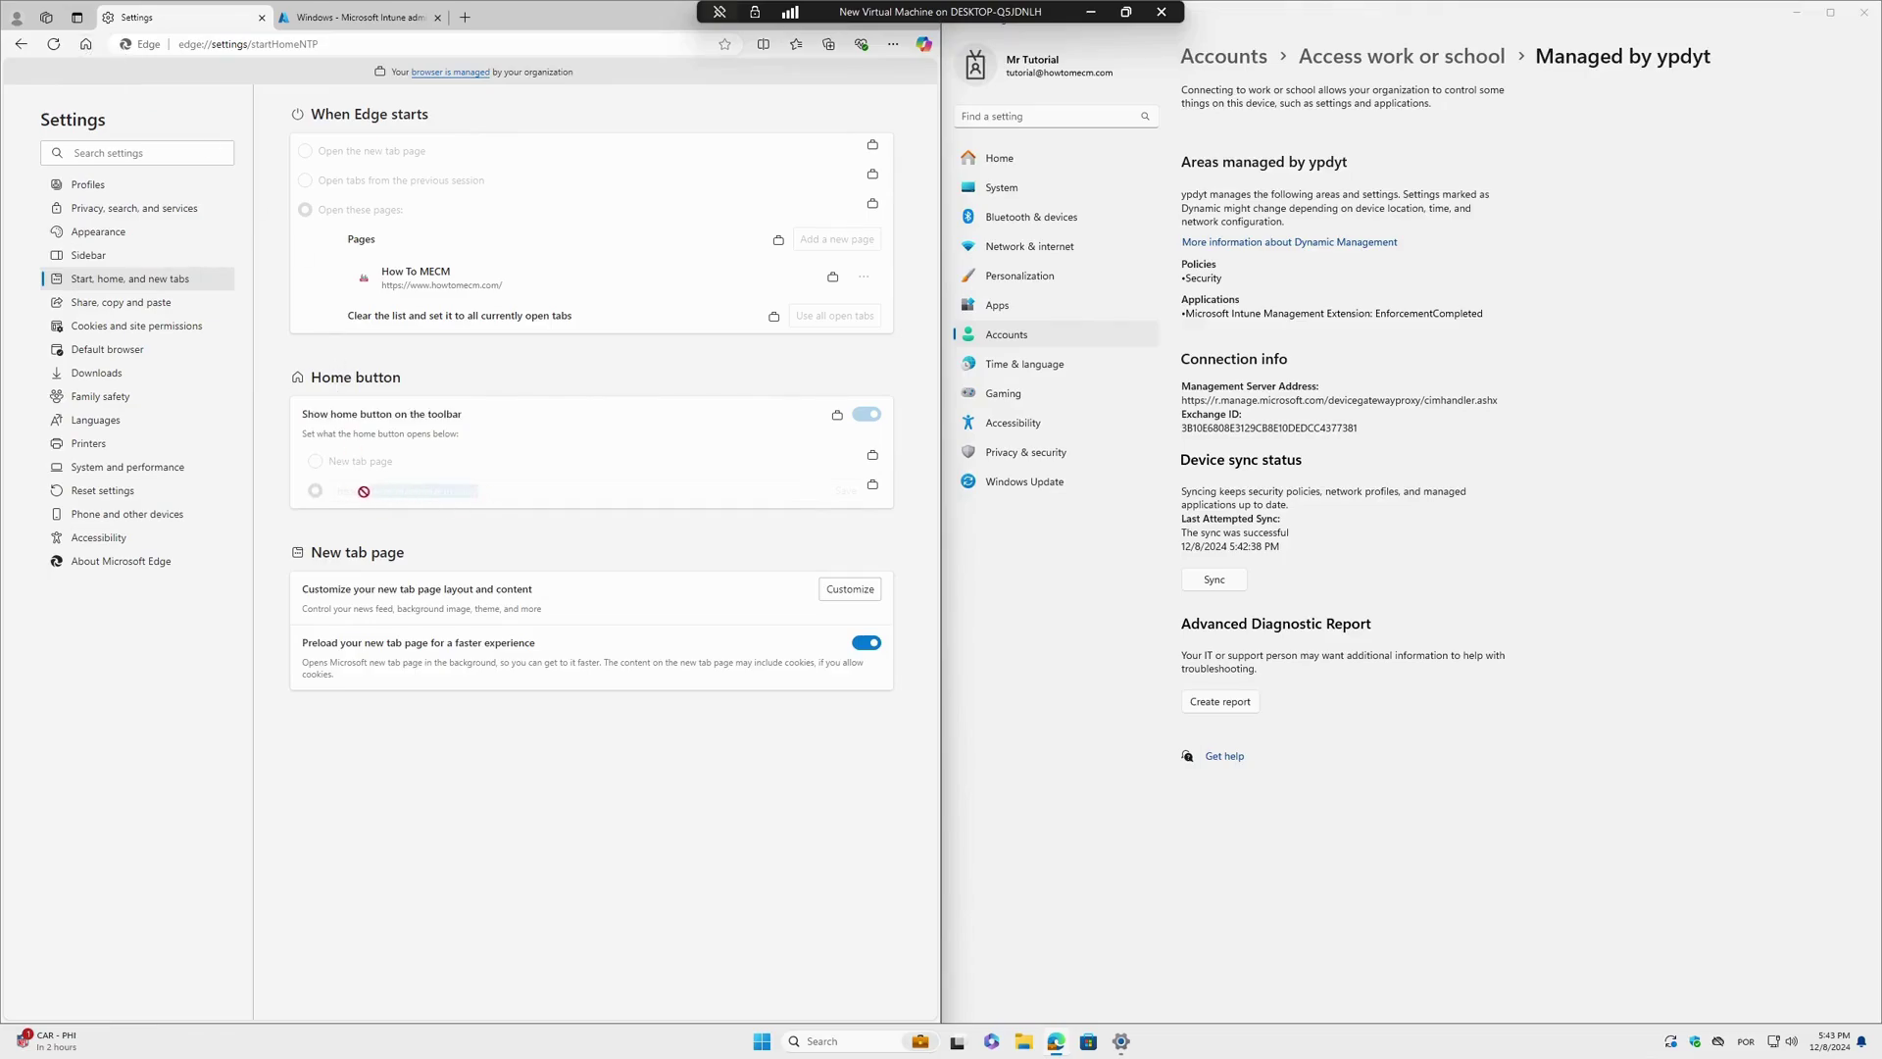
right_click(364, 491)
click(406, 498)
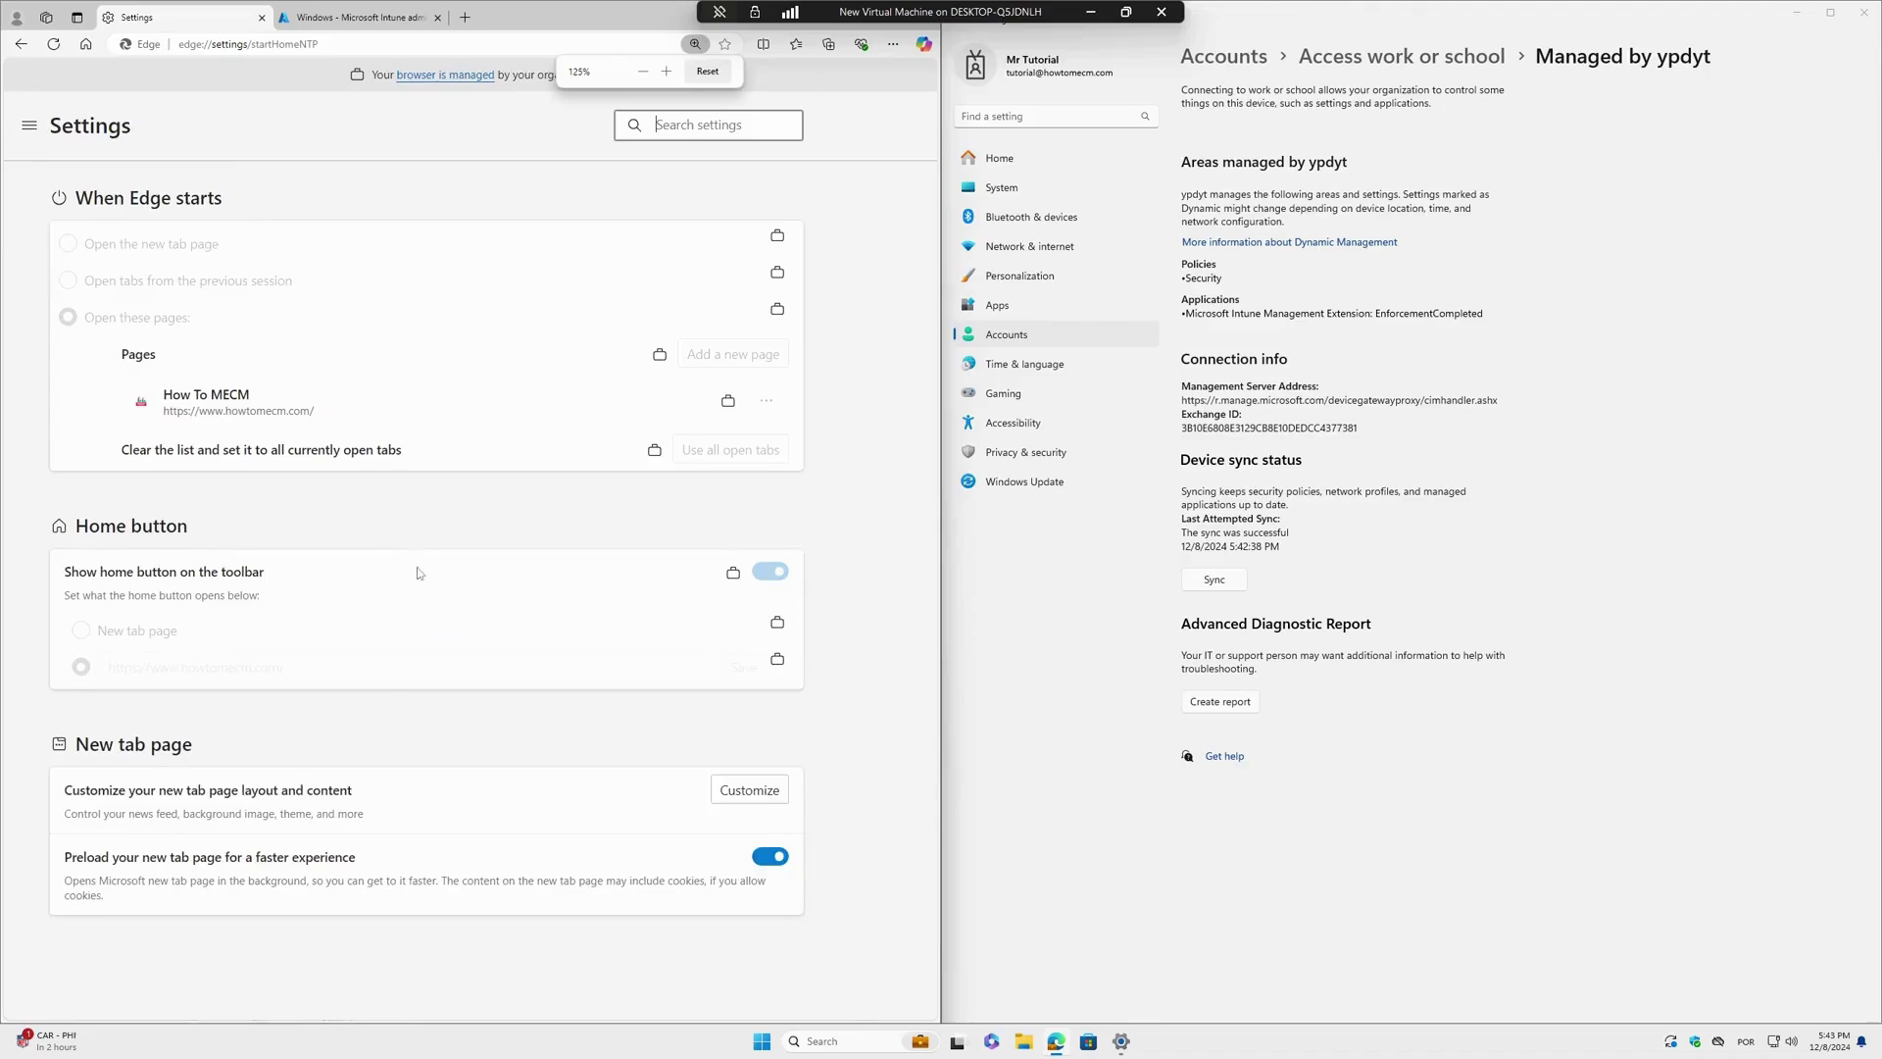
drag(125, 667, 316, 672)
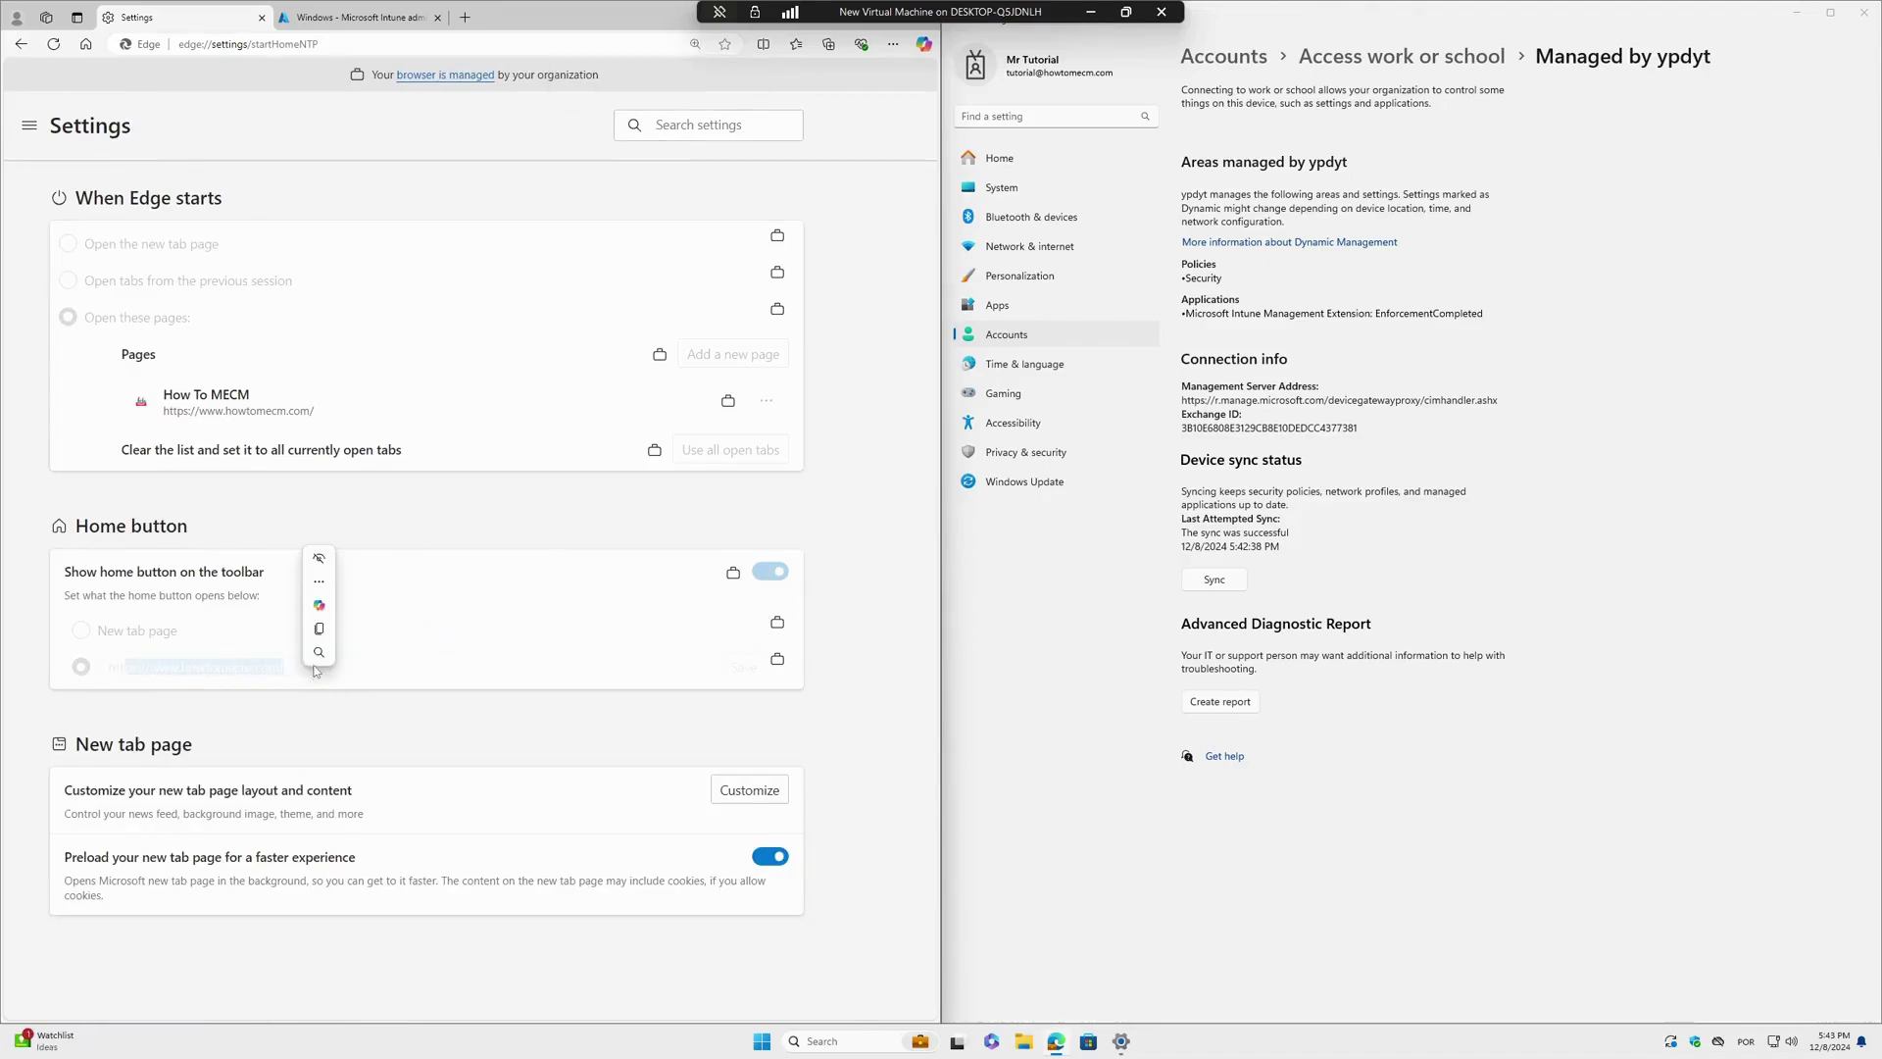
click(265, 723)
key(ctrl+0)
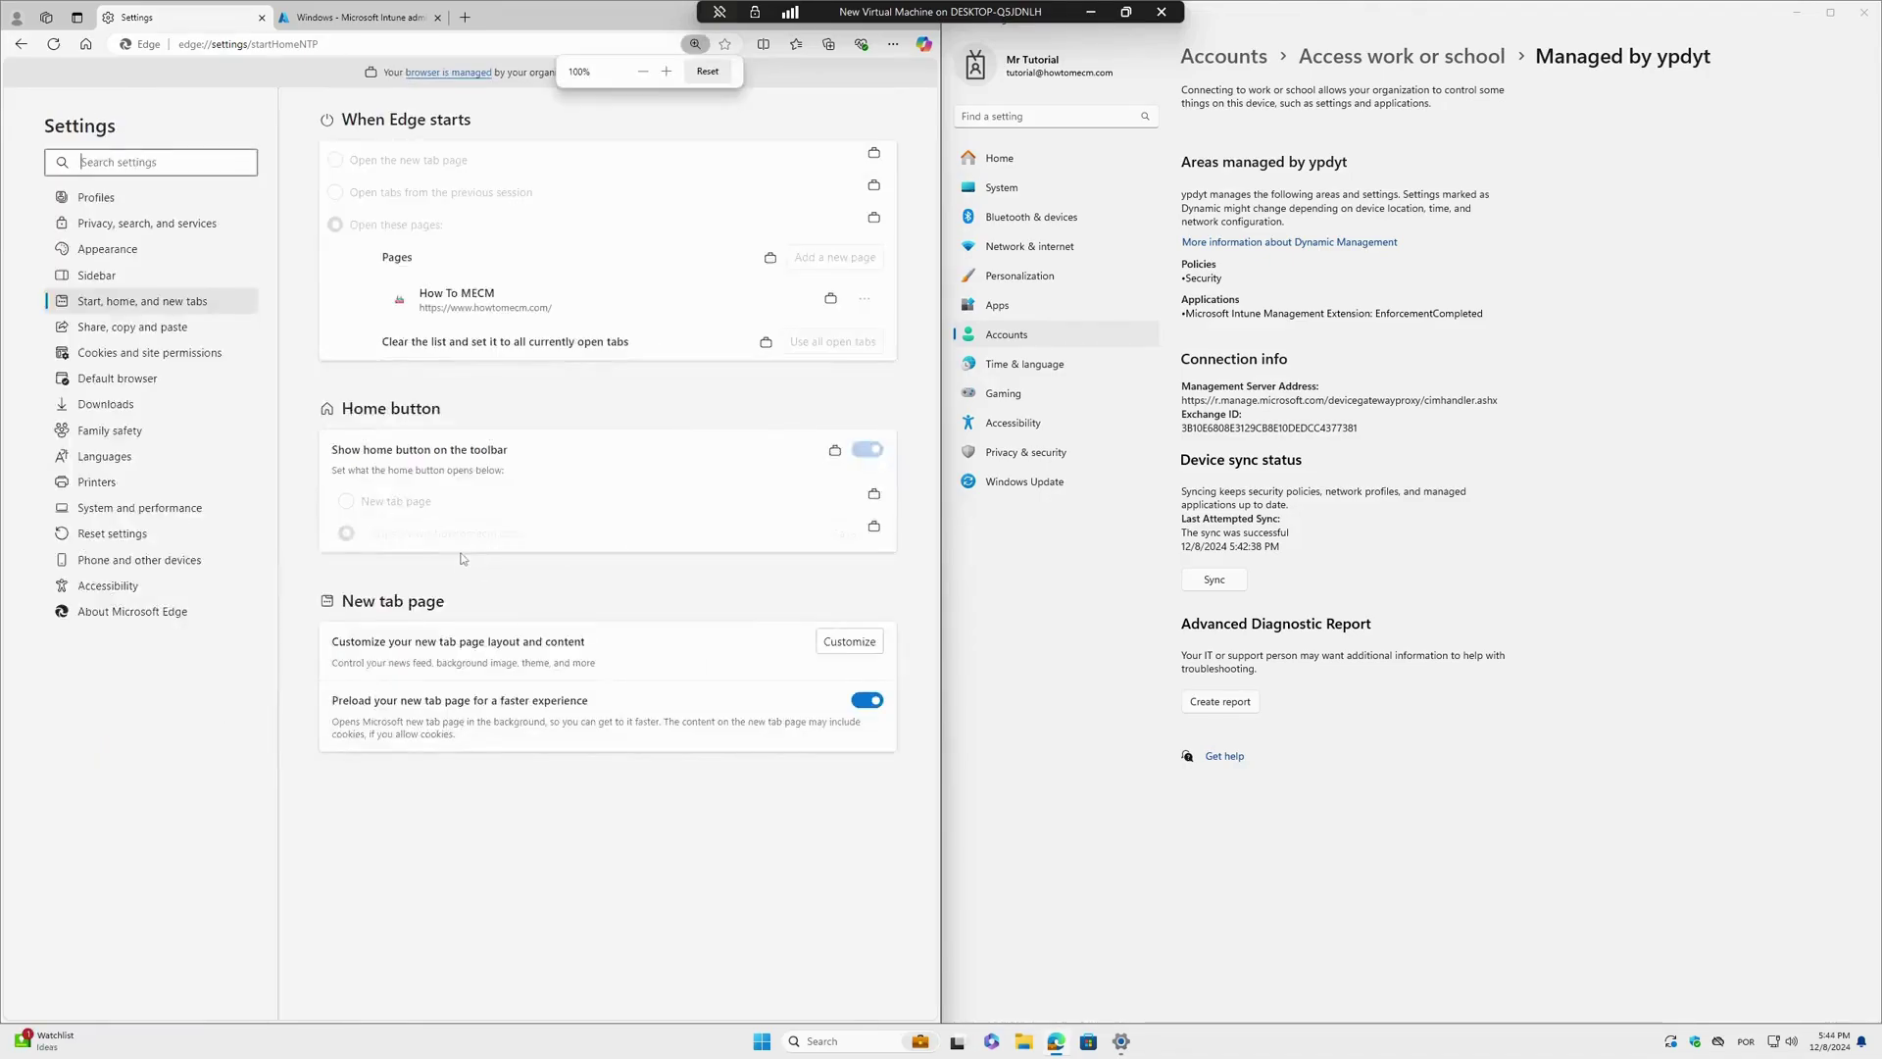
- Restart Edge to confirm it opens on How To MECM, then load the home page from a new tab
key(super+Down)
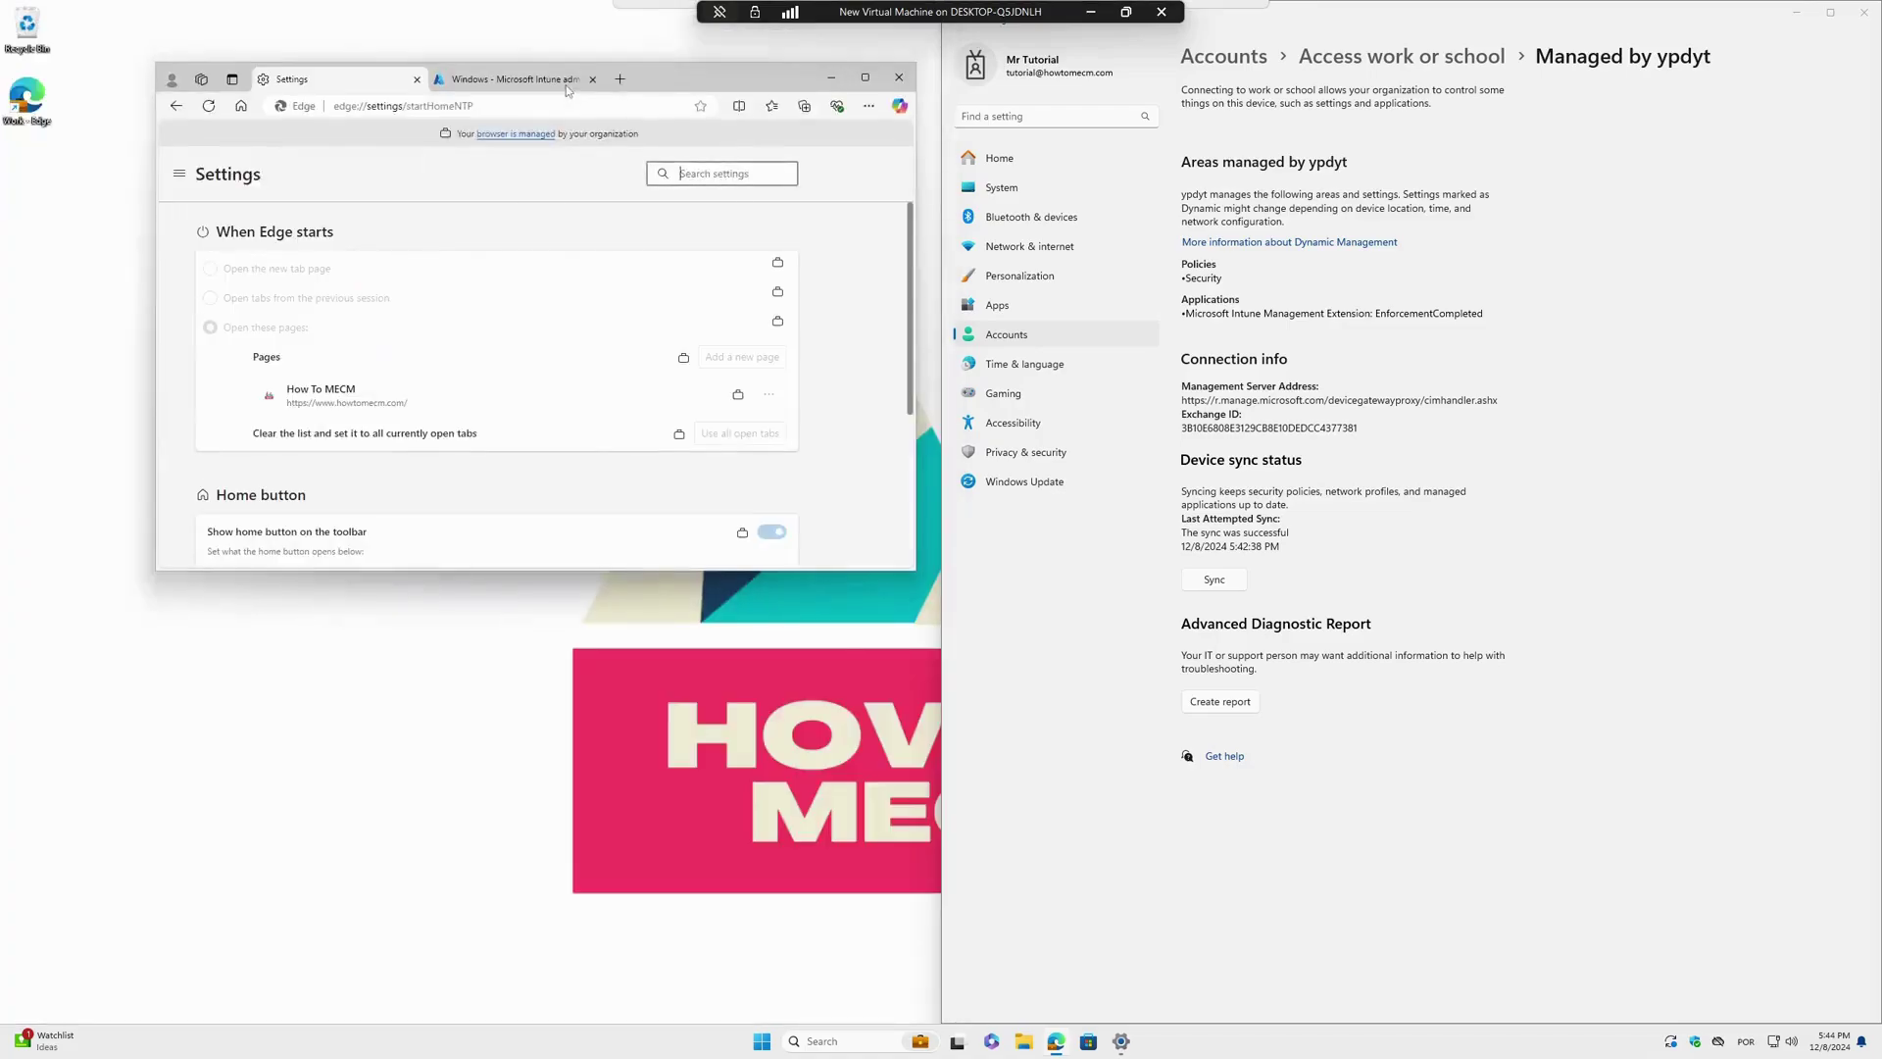
click(902, 83)
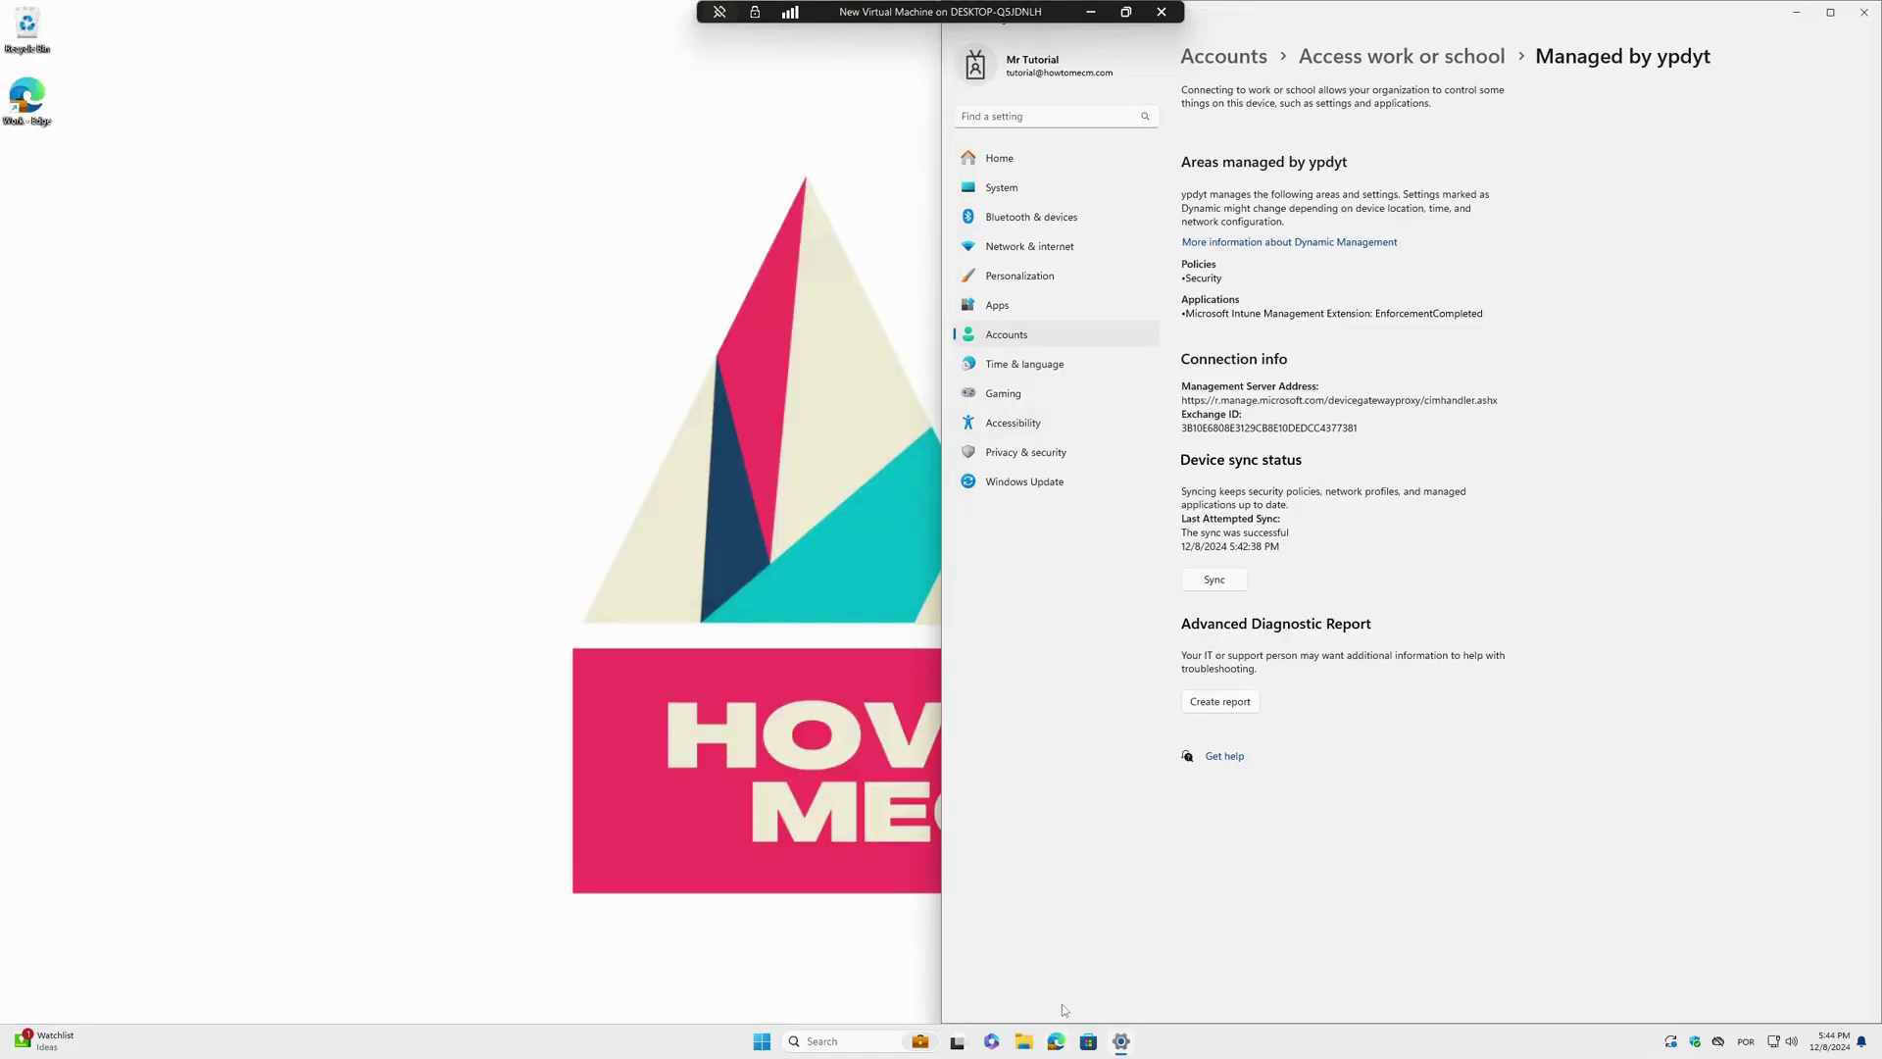
click(1055, 1043)
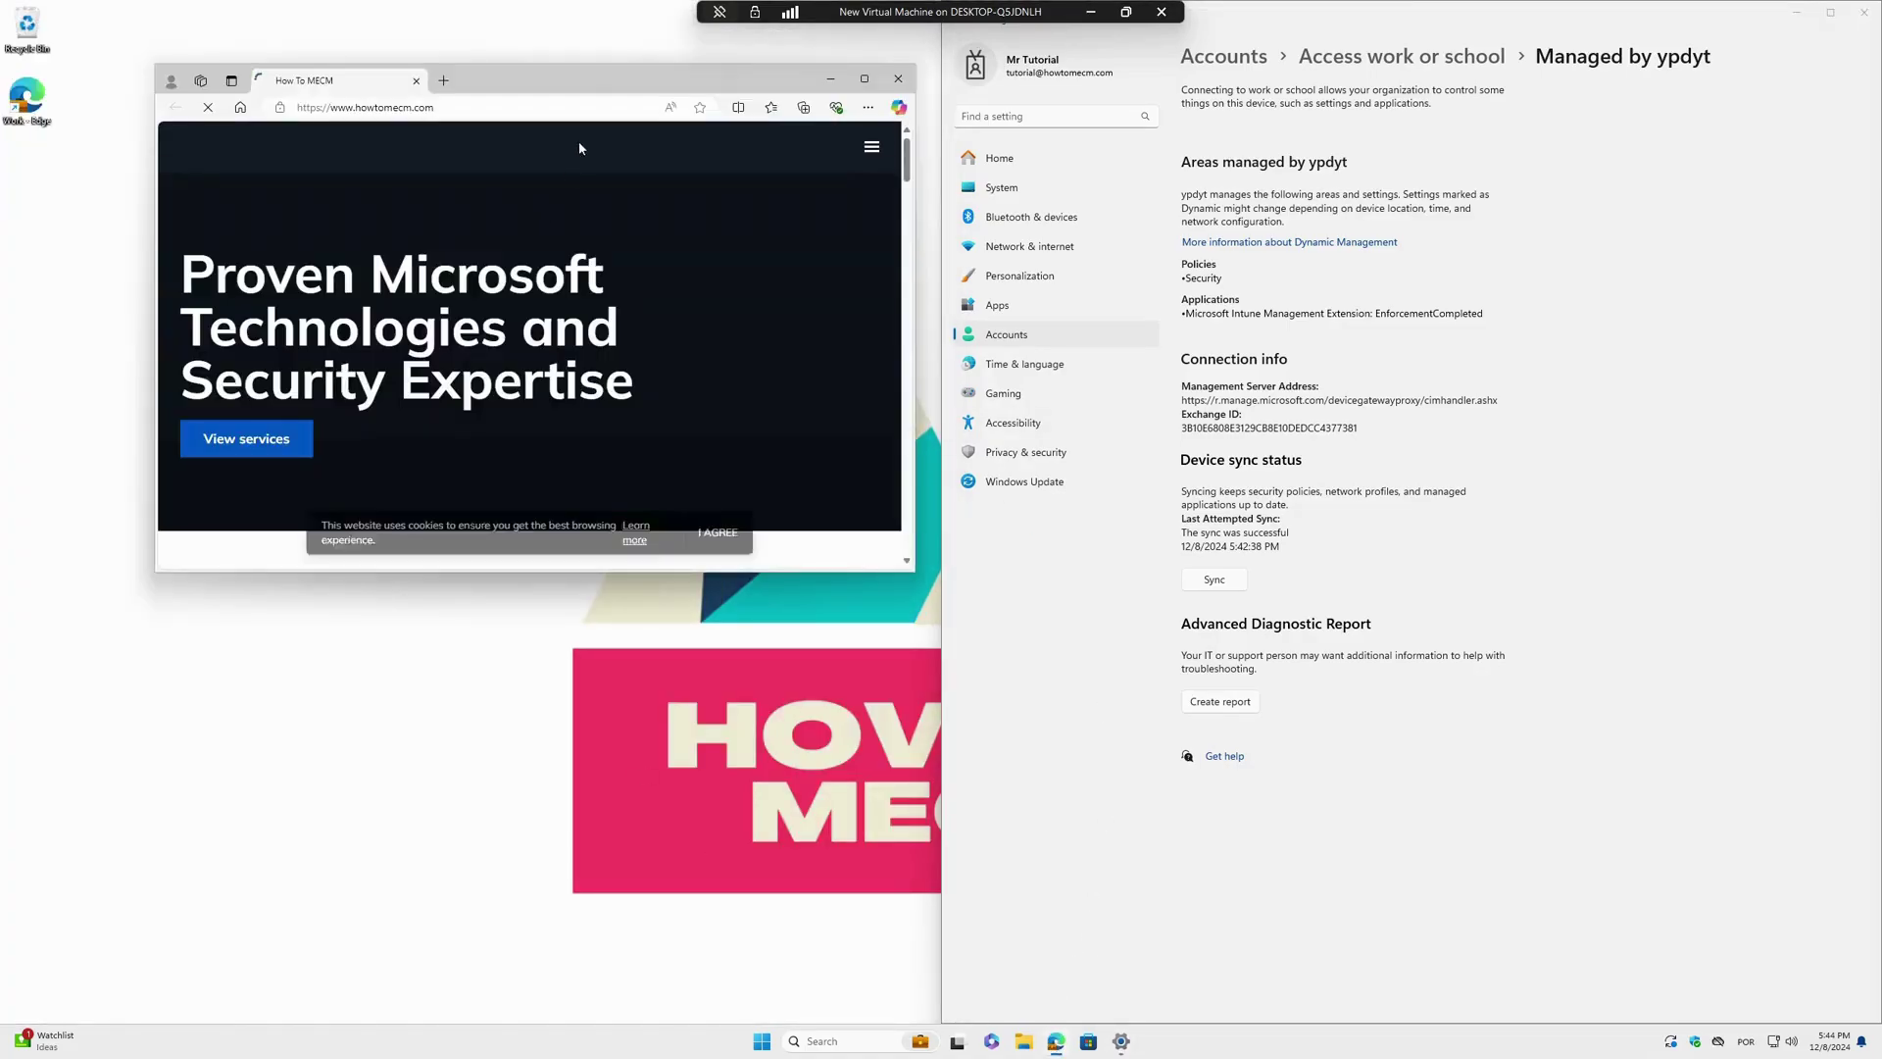
double_click(556, 76)
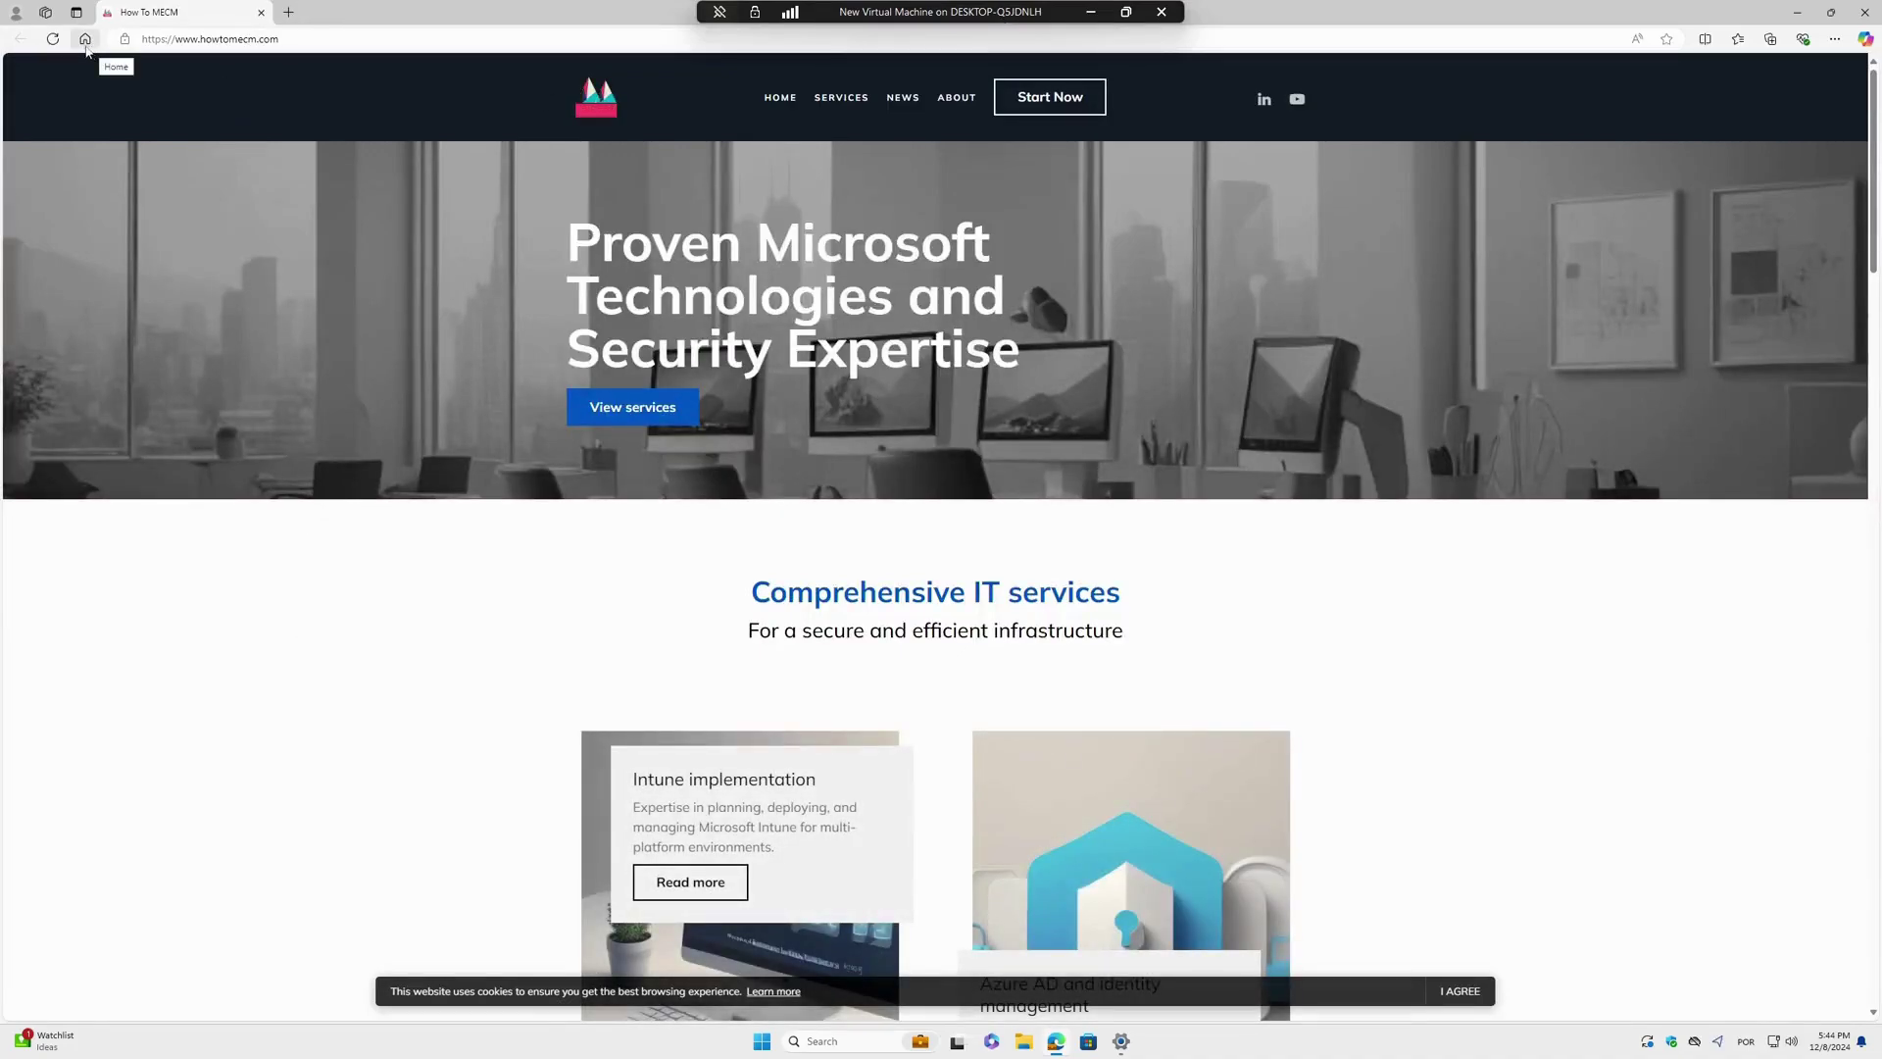
click(288, 11)
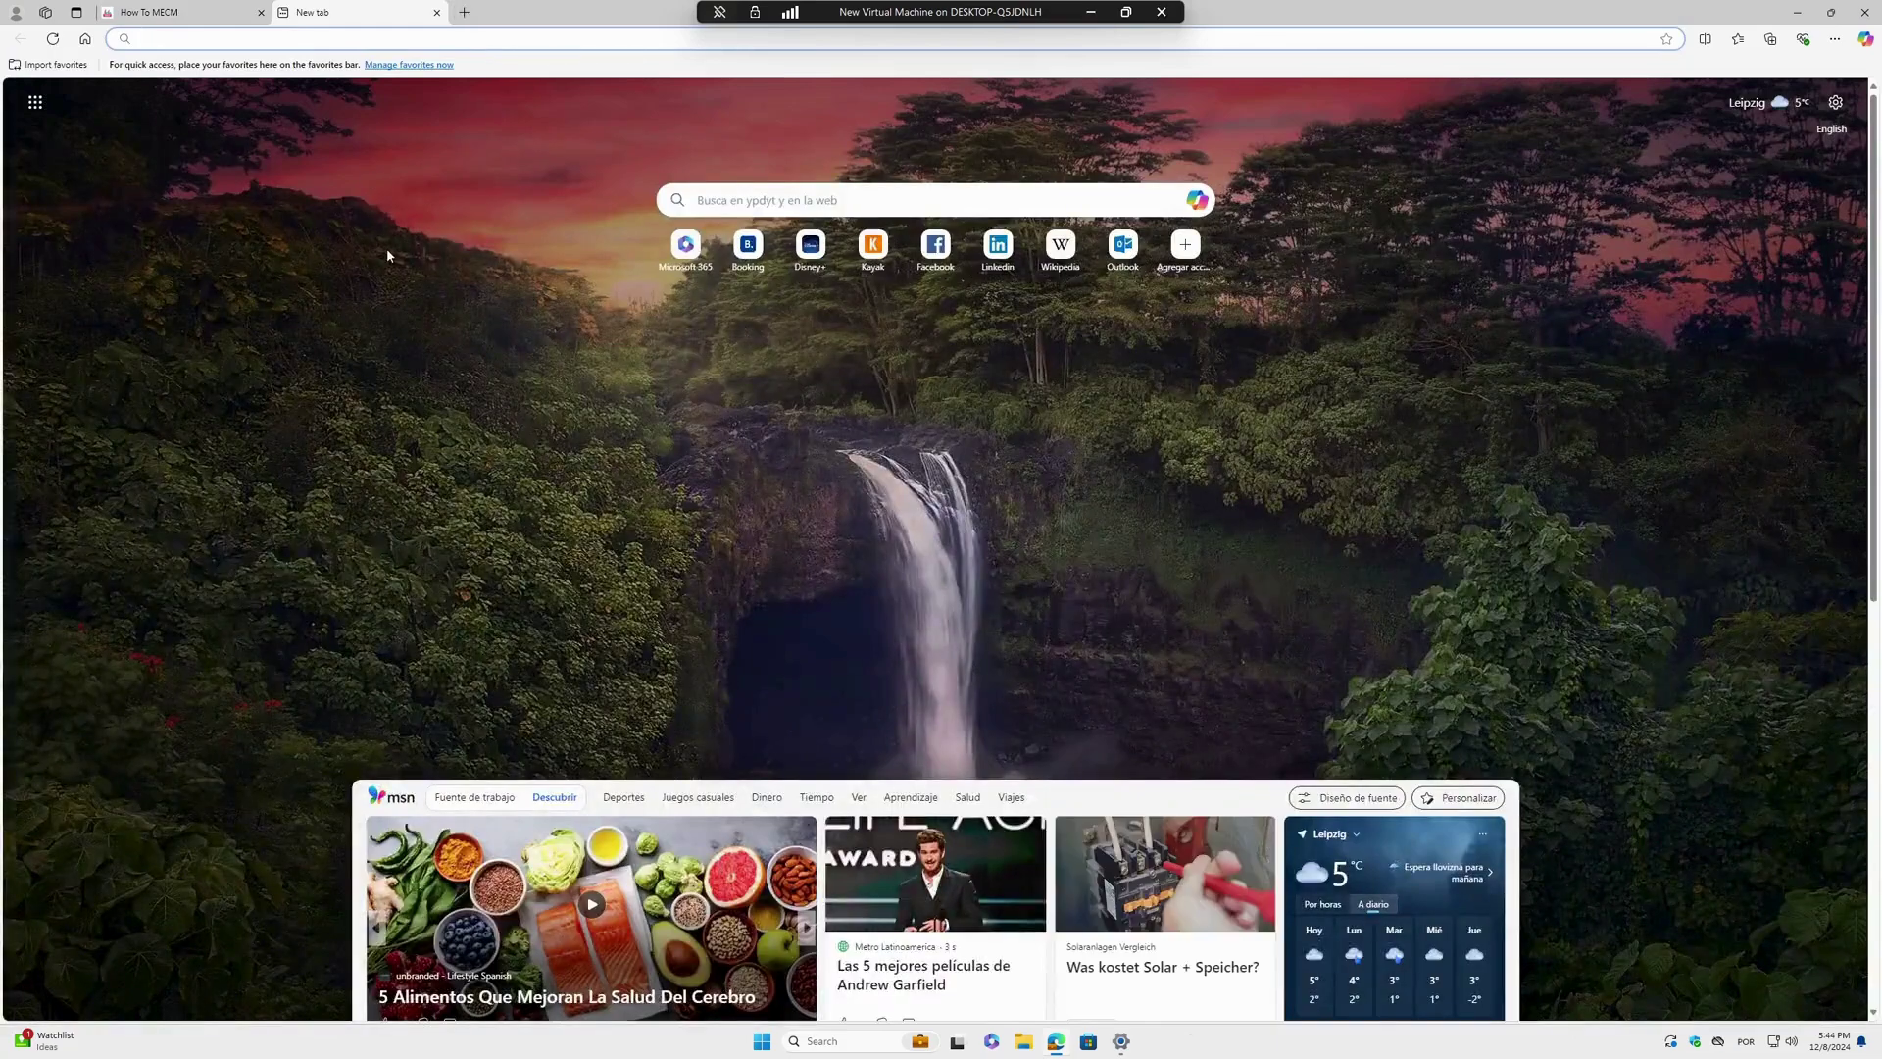
click(86, 41)
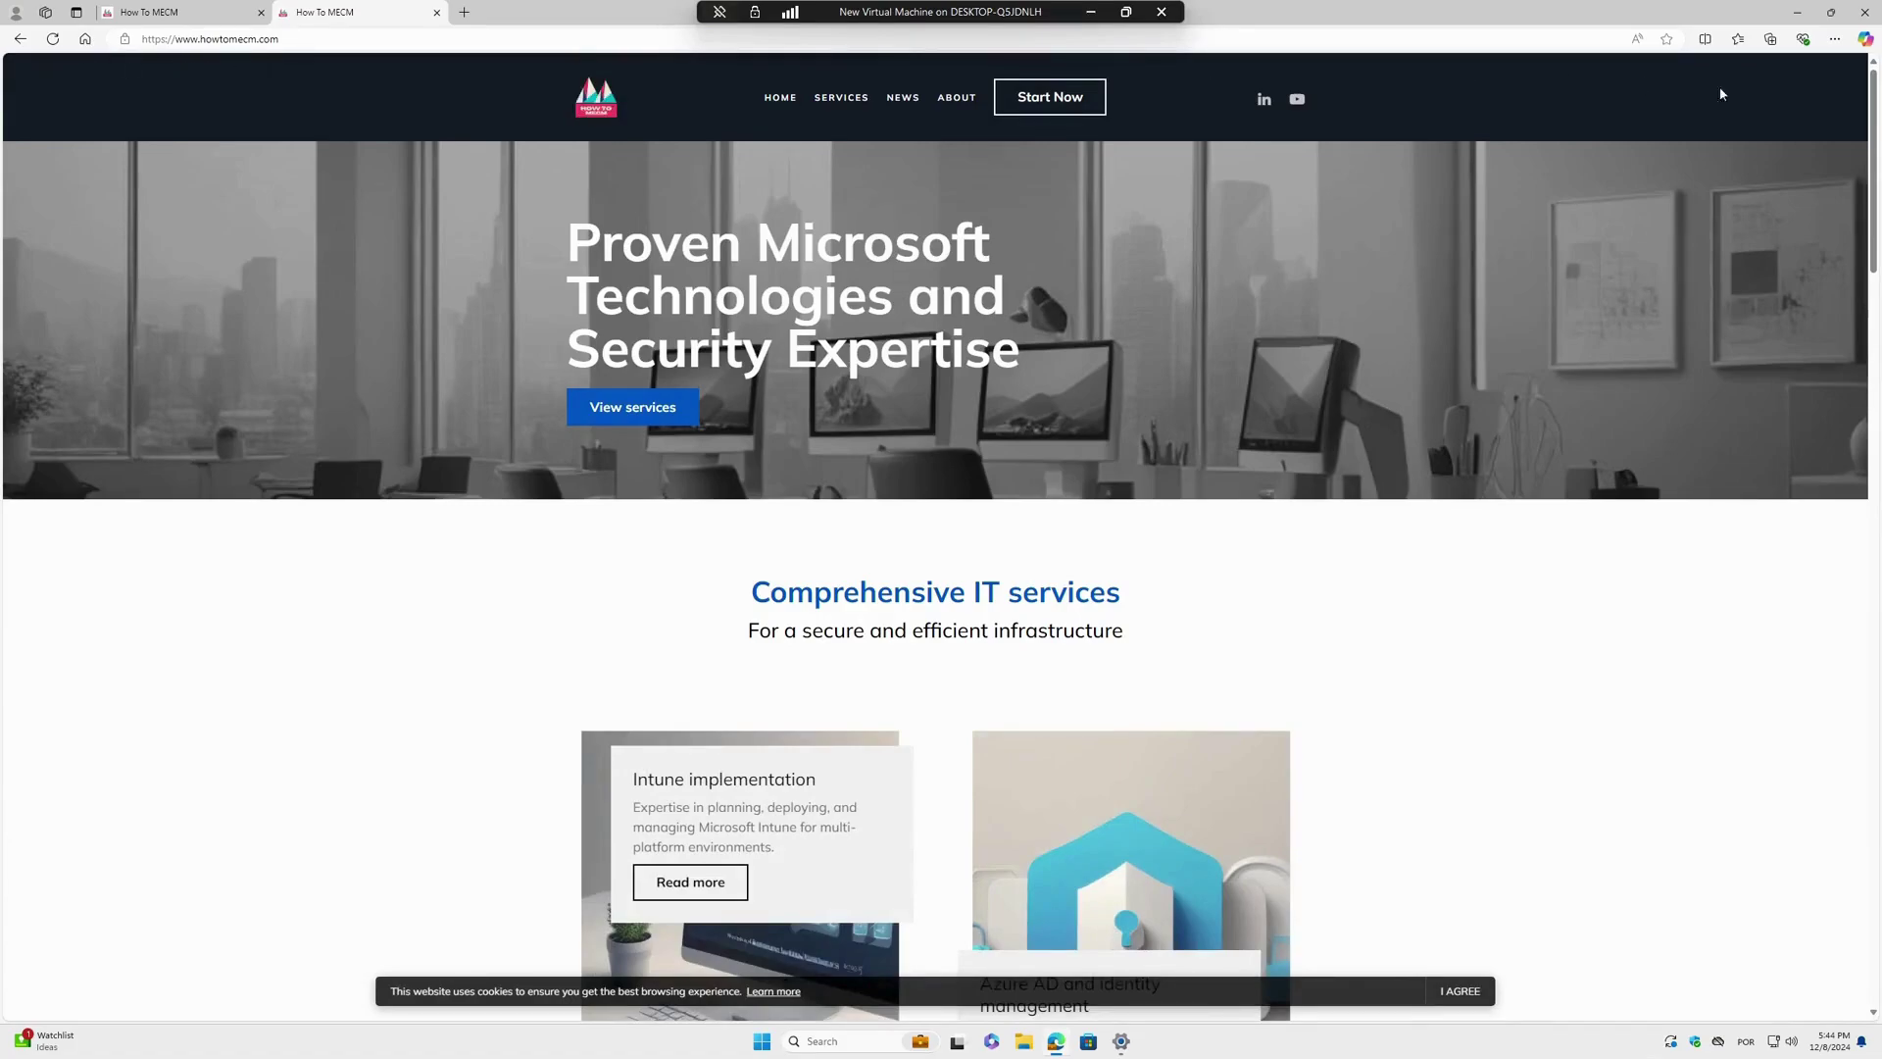
- Open Edge settings in a third tab at Start, home, and new tabs, showing the enforced startup page
click(1833, 39)
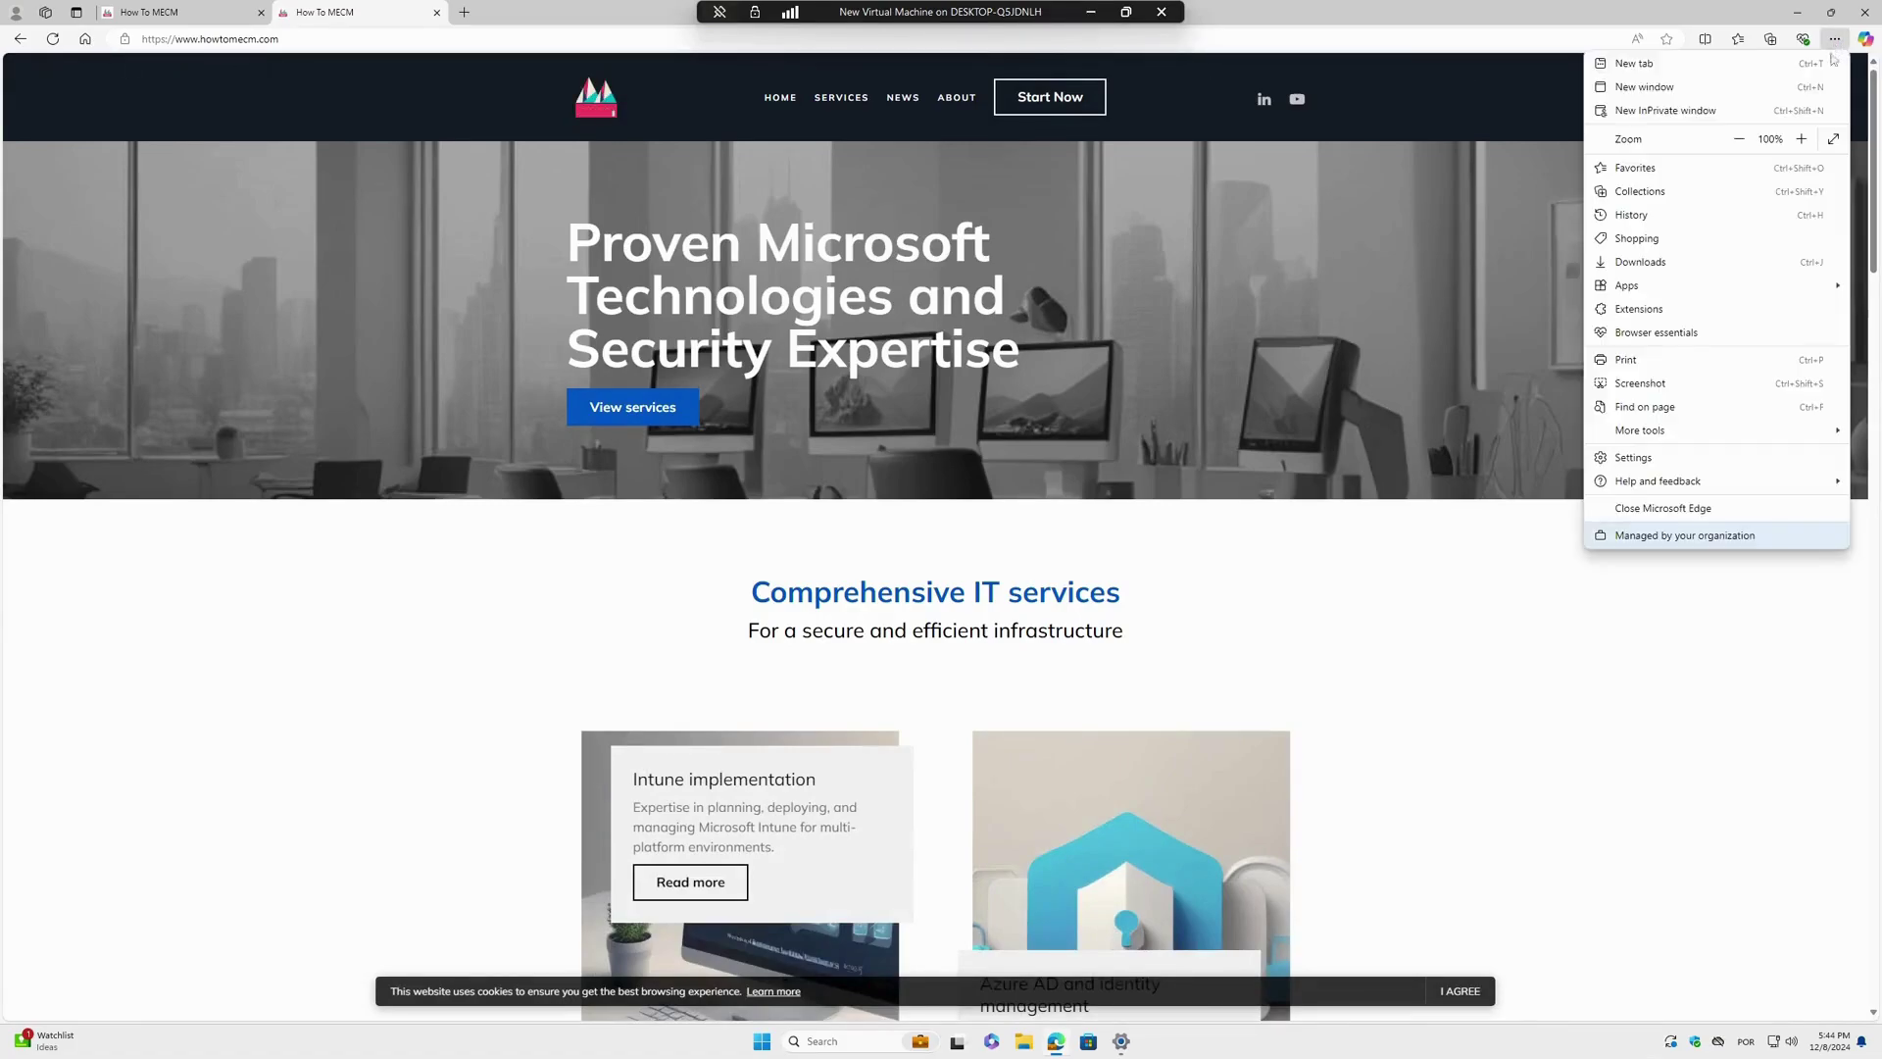
click(1657, 456)
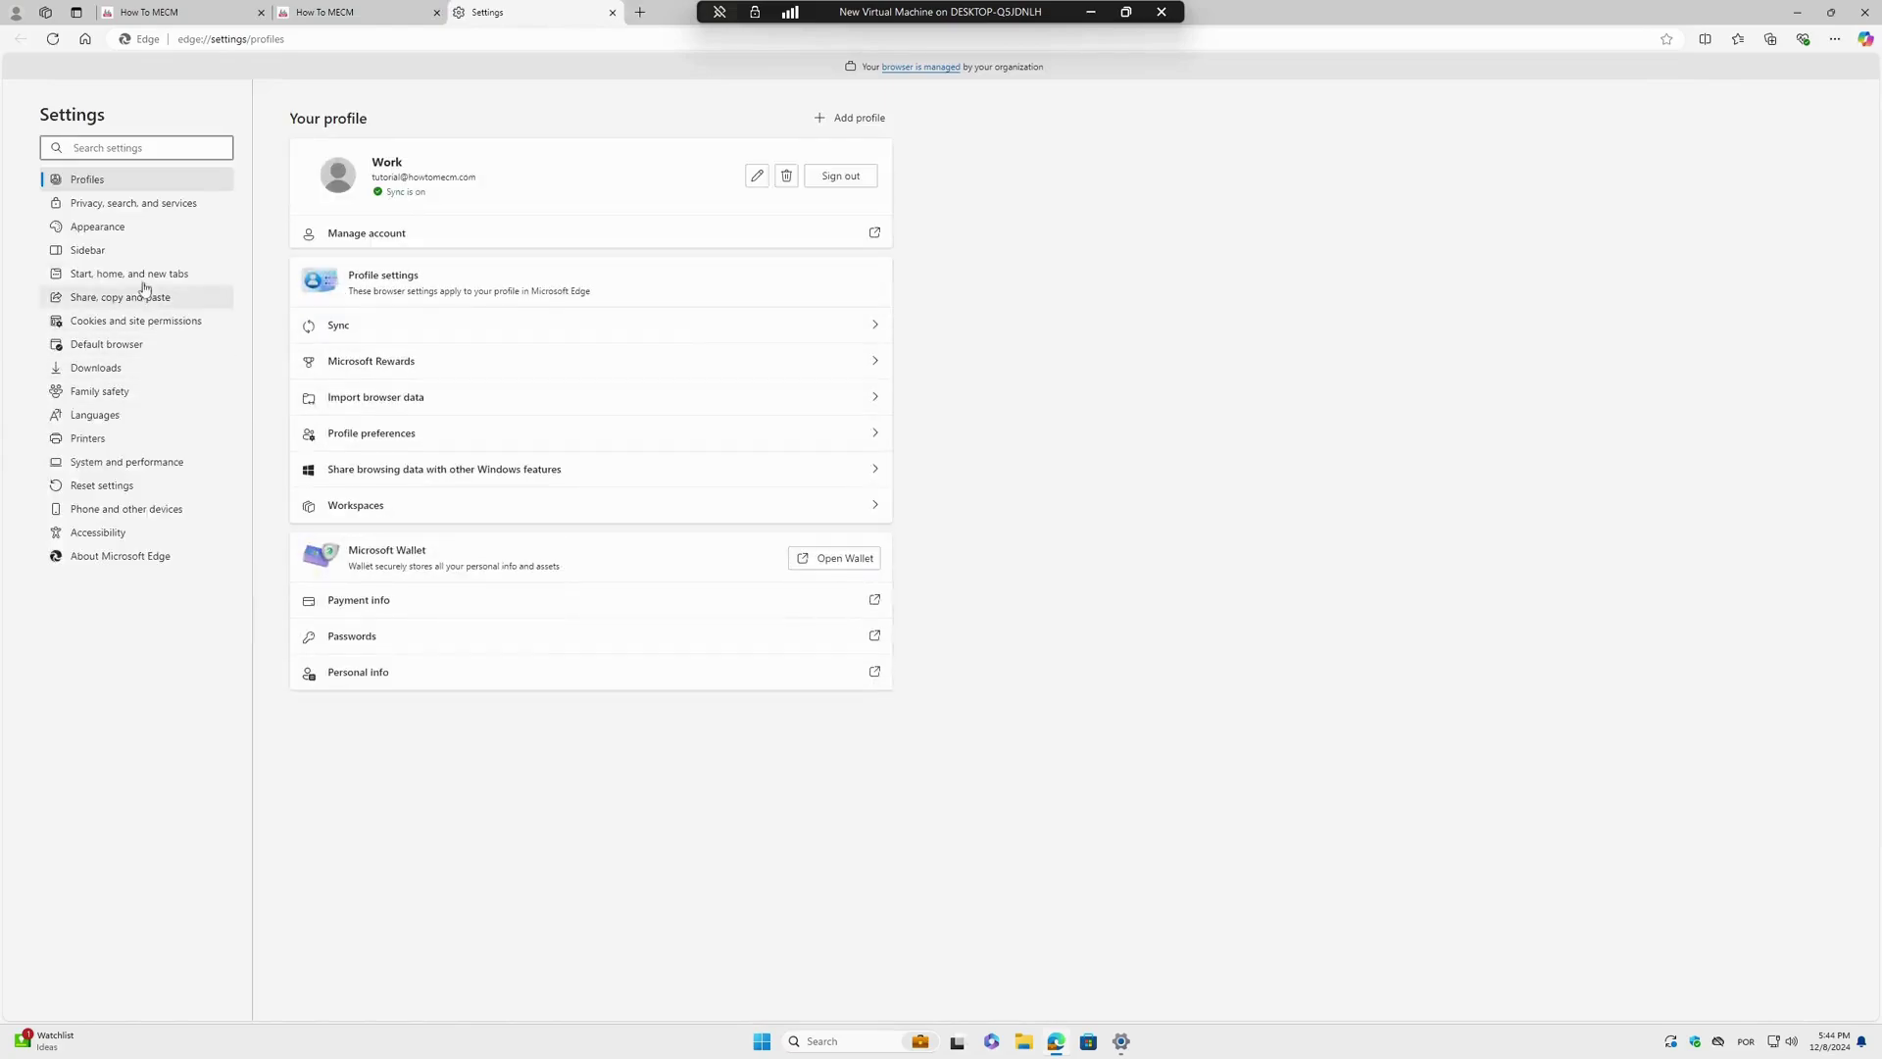
click(144, 280)
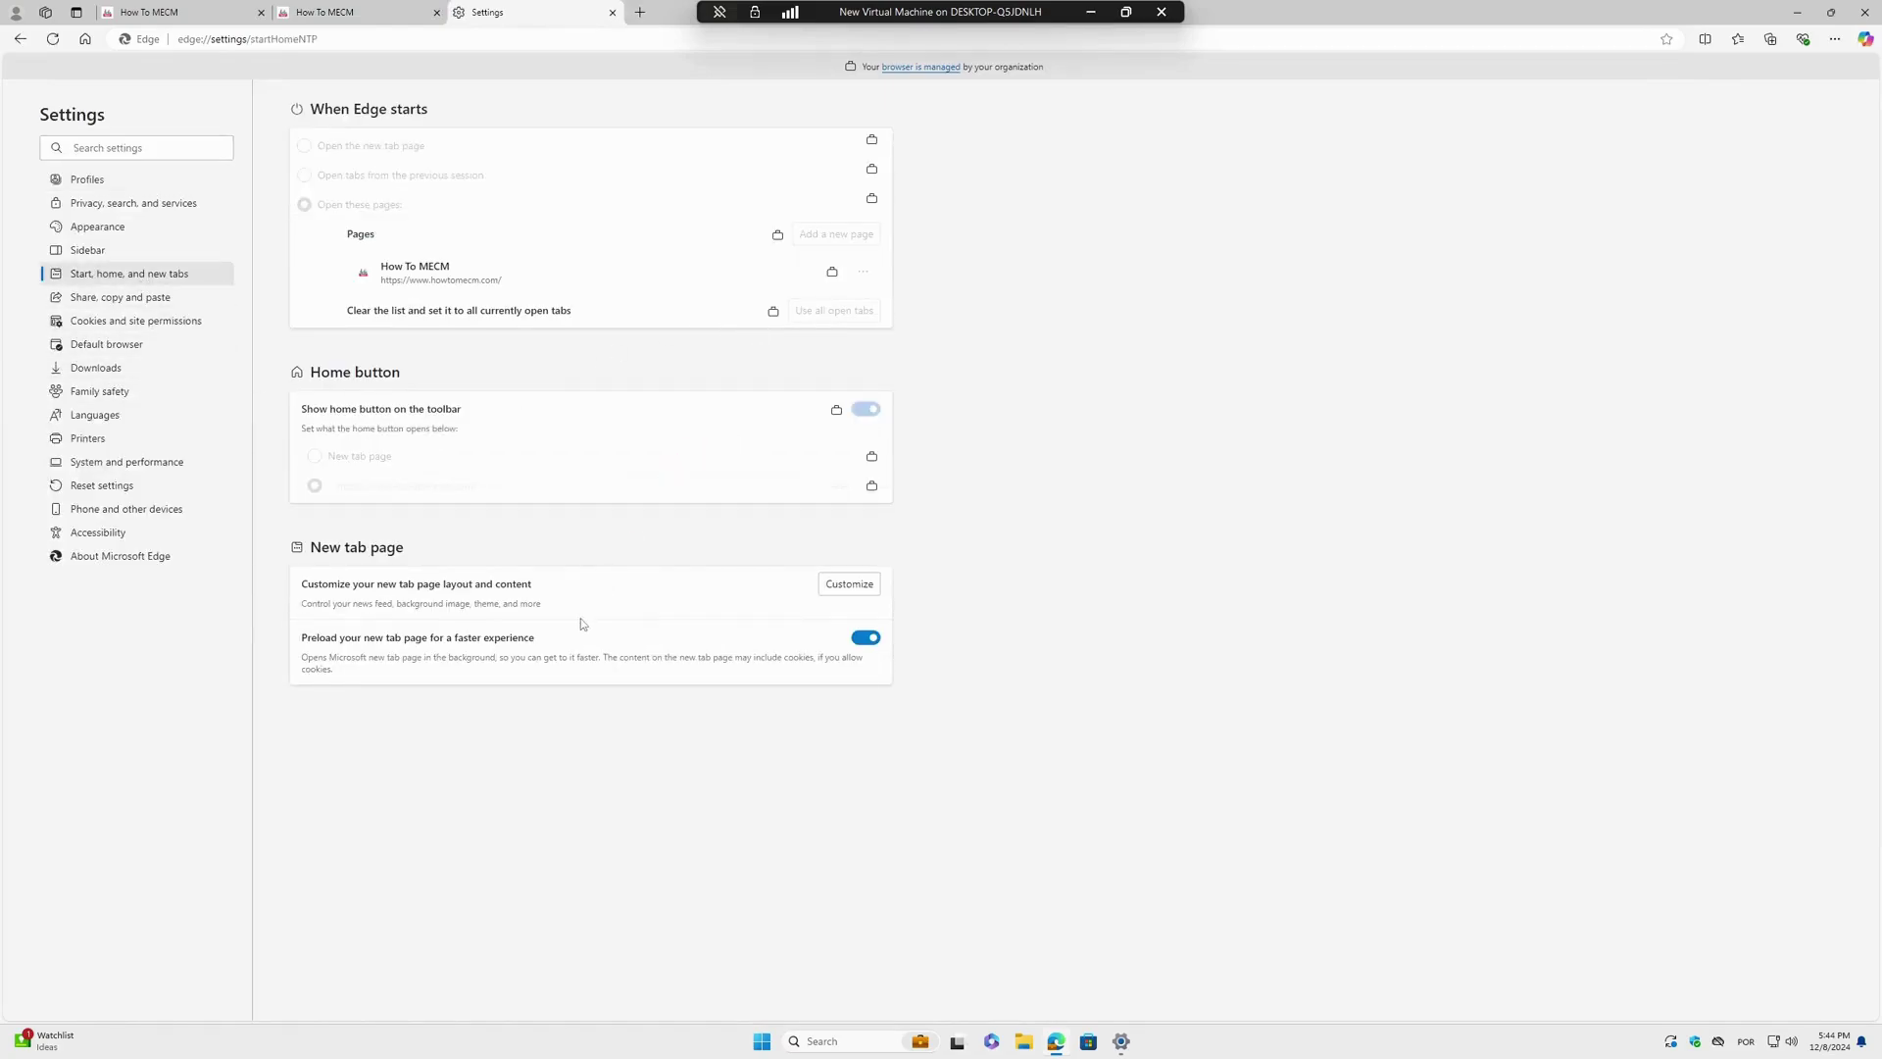